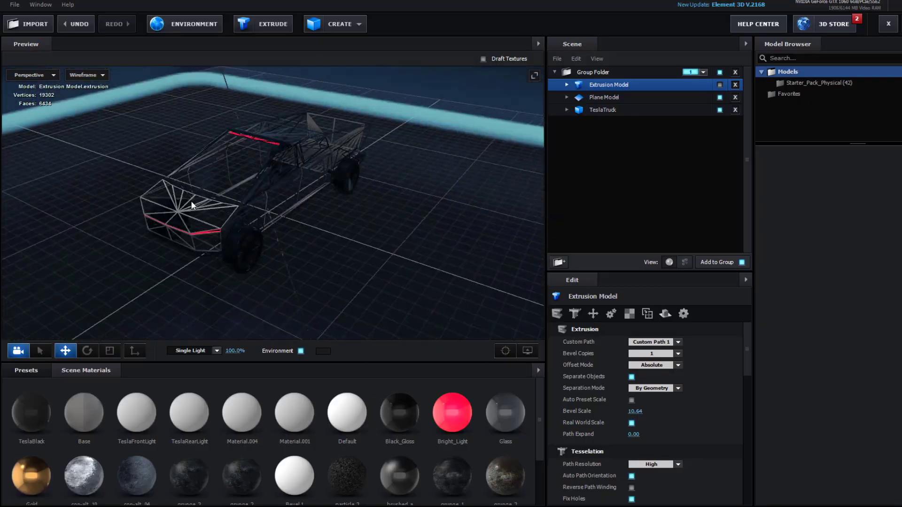
pyautogui.moveTo(191, 201)
pyautogui.mouseDown()
pyautogui.moveTo(241, 207)
pyautogui.moveTo(326, 186)
pyautogui.moveTo(496, 202)
pyautogui.mouseUp()
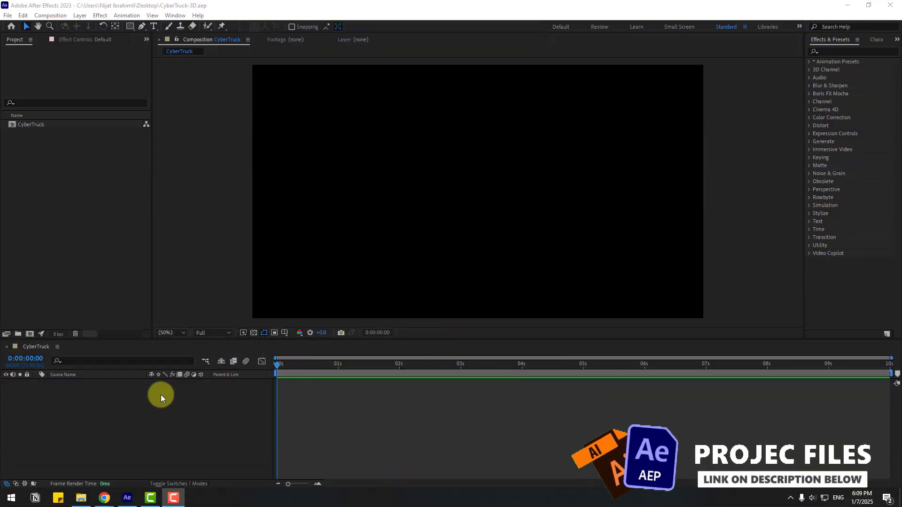
# Create a new solid layer named E3D in the CyberTruck composition
pyautogui.rightClick(89, 419)
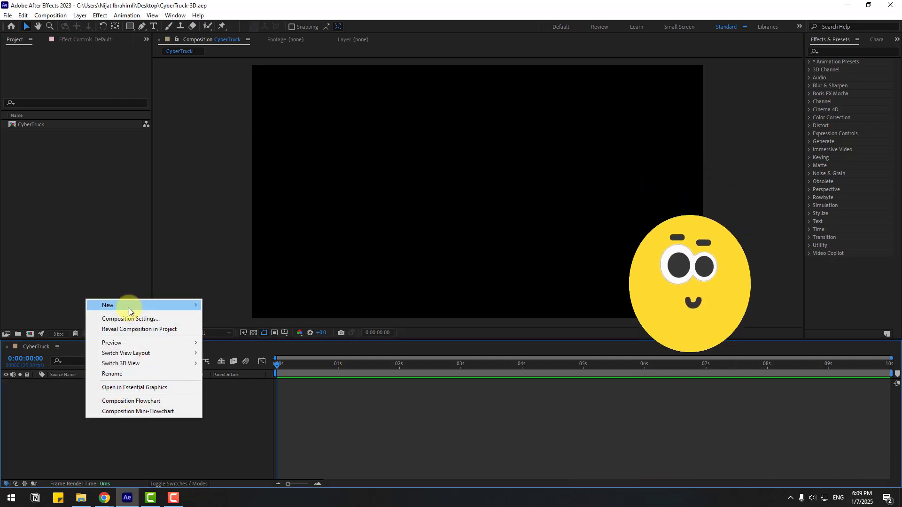
pyautogui.moveTo(134, 308)
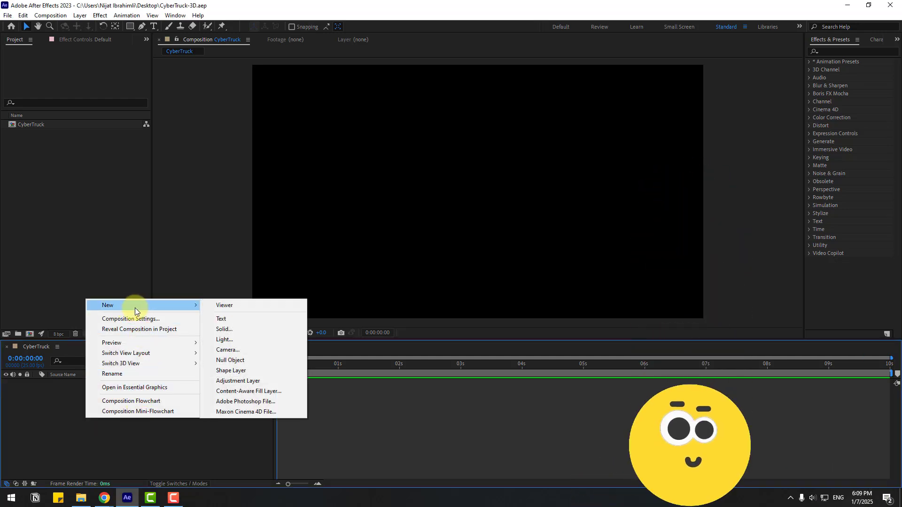
pyautogui.click(234, 330)
pyautogui.write('E3D')
pyautogui.click(538, 415)
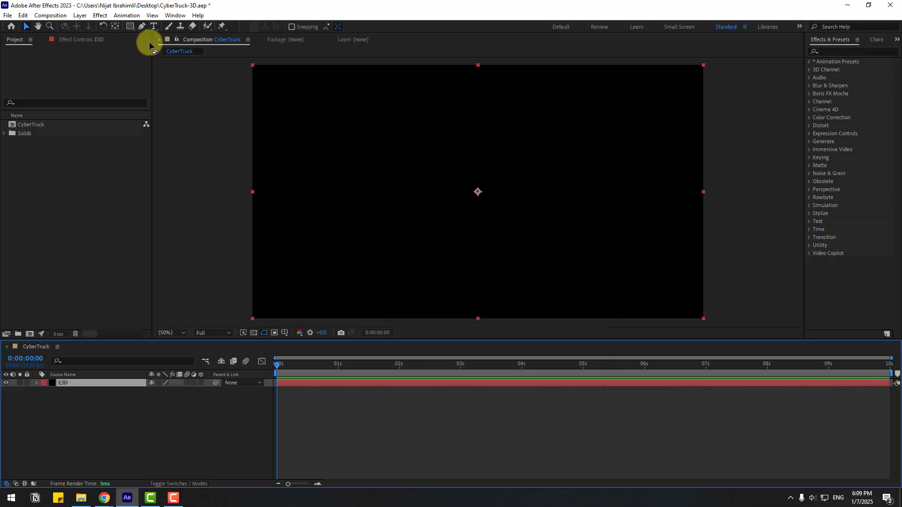
# Apply the Video Copilot Element effect to the E3D layer and open its Scene Setup
pyautogui.click(100, 15)
pyautogui.moveTo(147, 301)
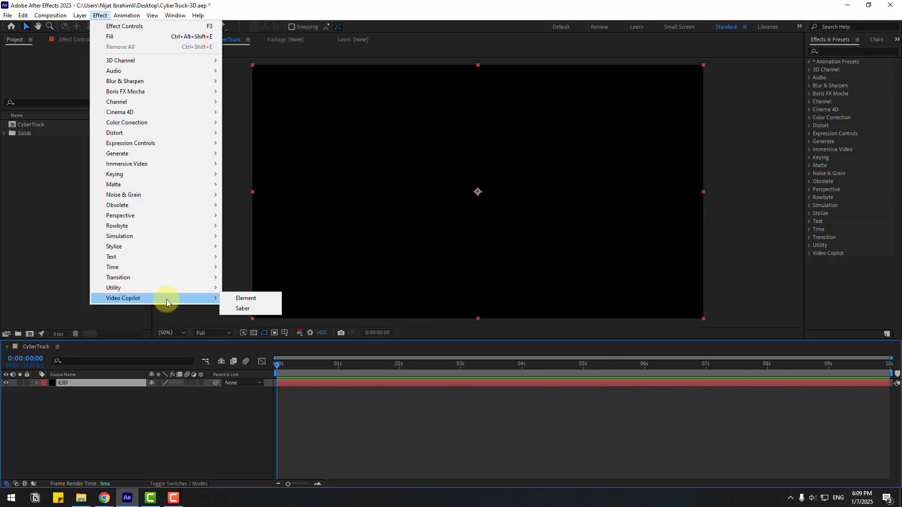
pyautogui.click(246, 299)
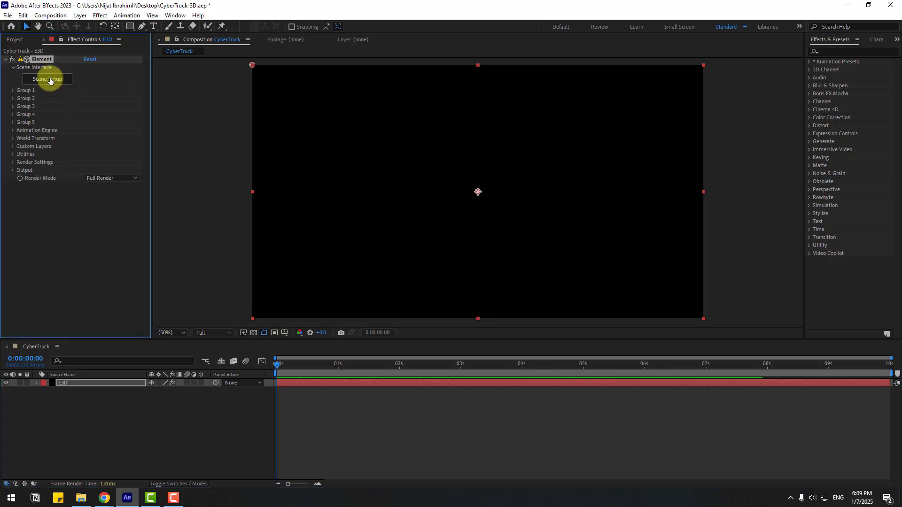
pyautogui.click(50, 80)
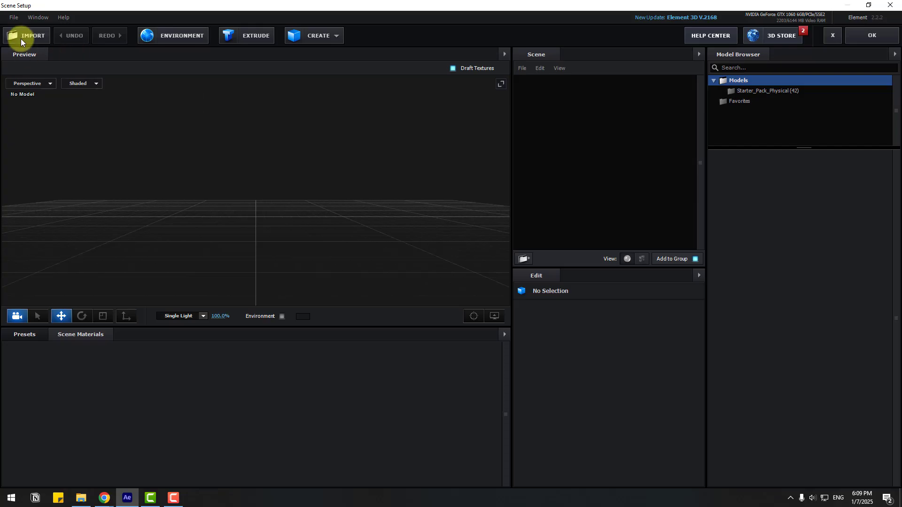
# Import the TeslaTruck 3D object from the 77736 folder with the default import preferences
pyautogui.click(24, 36)
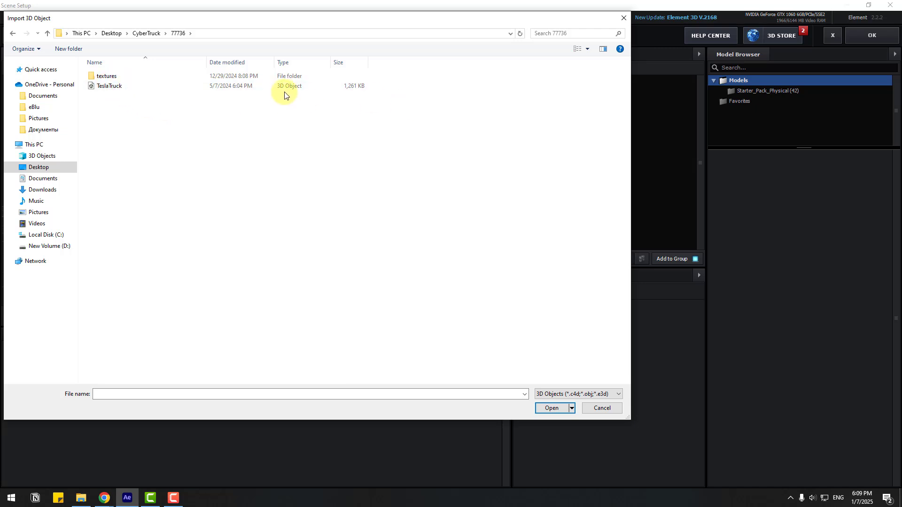
pyautogui.click(113, 86)
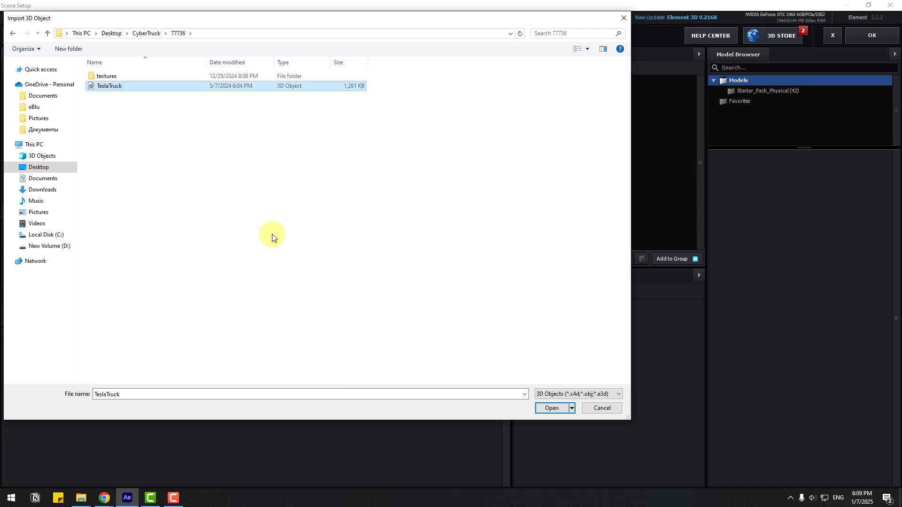
pyautogui.click(548, 410)
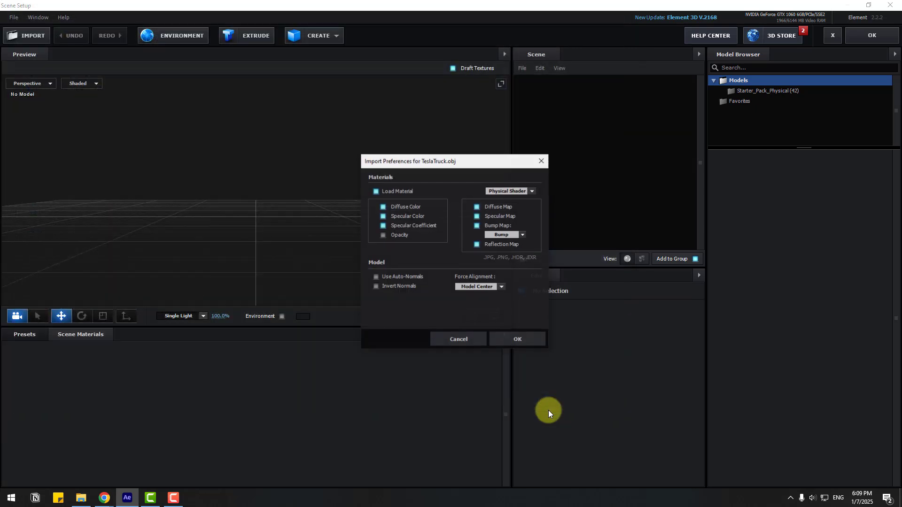
pyautogui.click(516, 339)
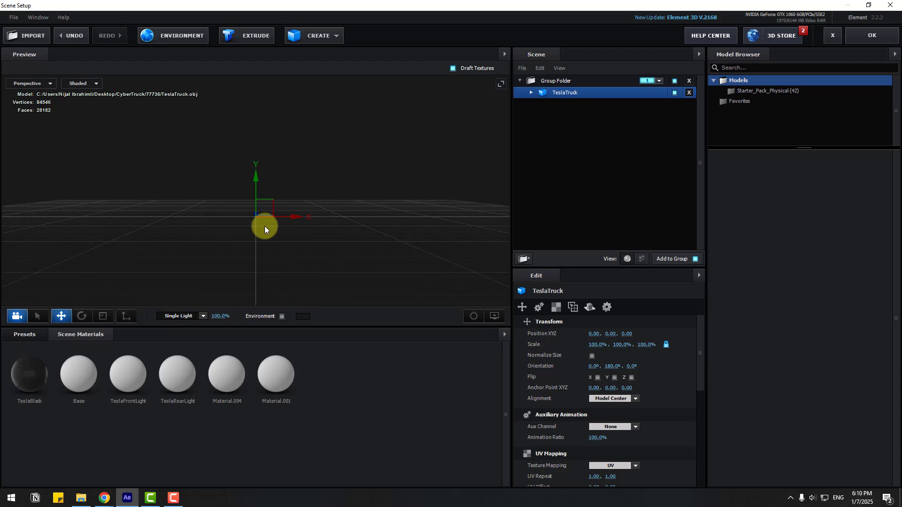
# Normalize the TeslaTruck model's size and raise it to a Y position of about 0.34
pyautogui.click(592, 357)
pyautogui.moveTo(320, 246); pyautogui.dragTo(291, 275)
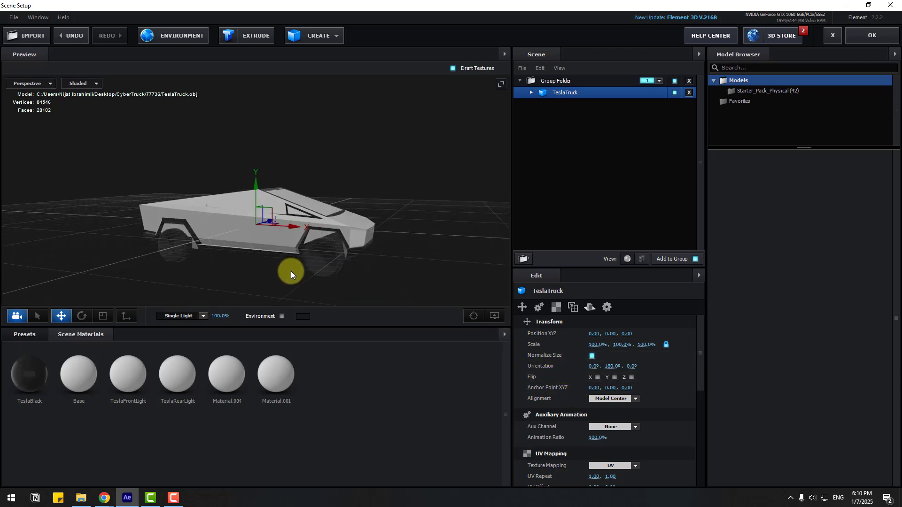
pyautogui.moveTo(250, 184); pyautogui.dragTo(261, 157)
# Create a plane model beneath the truck and scale it uniformly to about 1466% as a ground surface
pyautogui.click(319, 39)
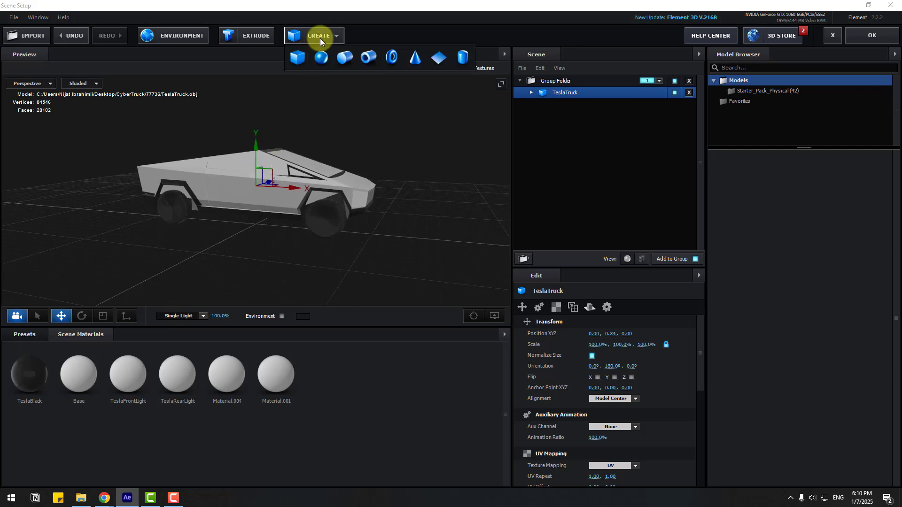
pyautogui.click(438, 58)
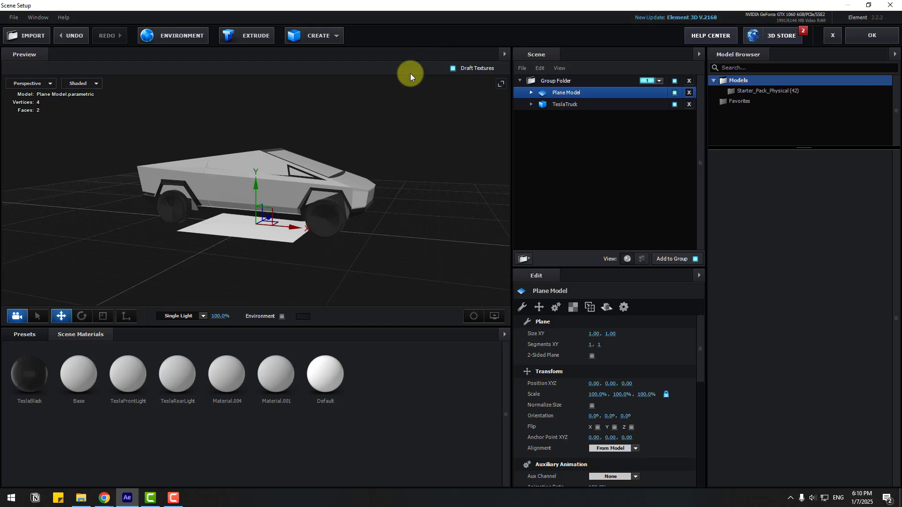
pyautogui.moveTo(194, 276); pyautogui.dragTo(172, 292)
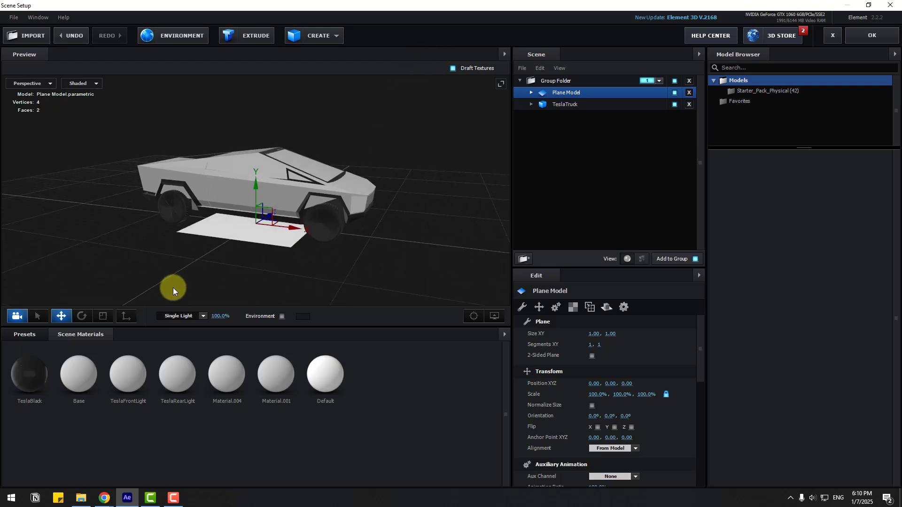
pyautogui.click(108, 317)
pyautogui.moveTo(257, 223); pyautogui.dragTo(391, 128)
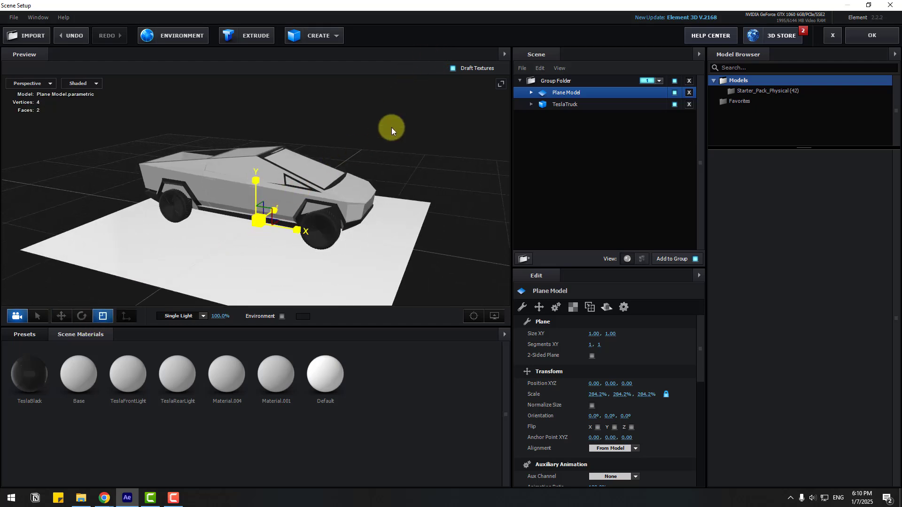
pyautogui.moveTo(252, 222); pyautogui.dragTo(391, 161)
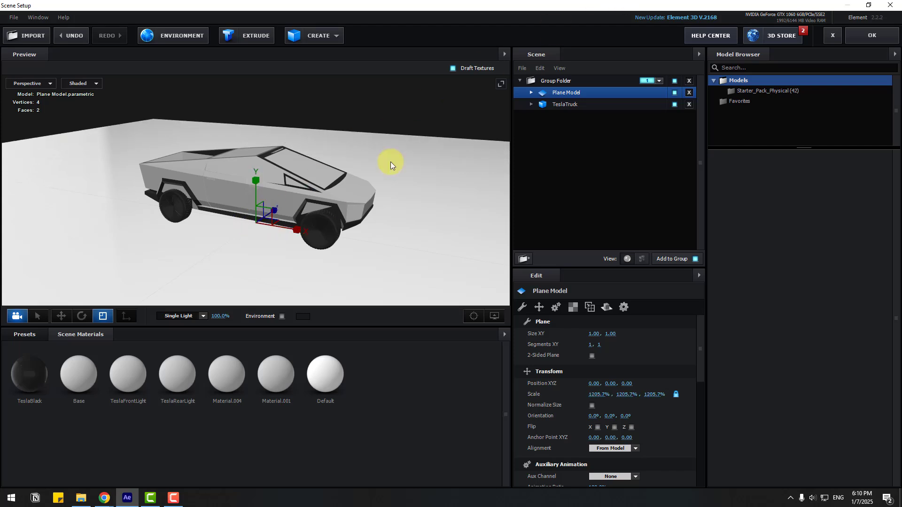
pyautogui.moveTo(257, 224); pyautogui.dragTo(305, 176)
# Lower the TeslaTruck model to a Y position of about 0.32 so its wheels rest on the plane
pyautogui.scroll(4, 213, 192)
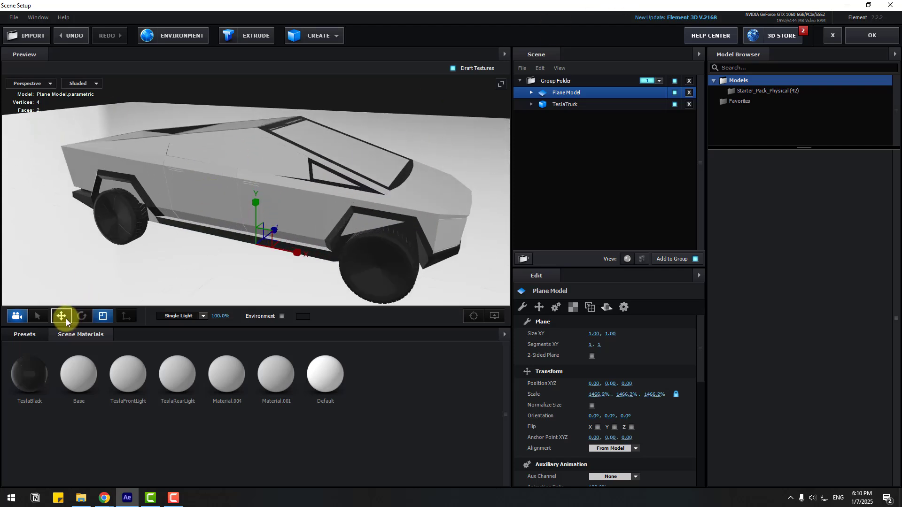
pyautogui.click(61, 317)
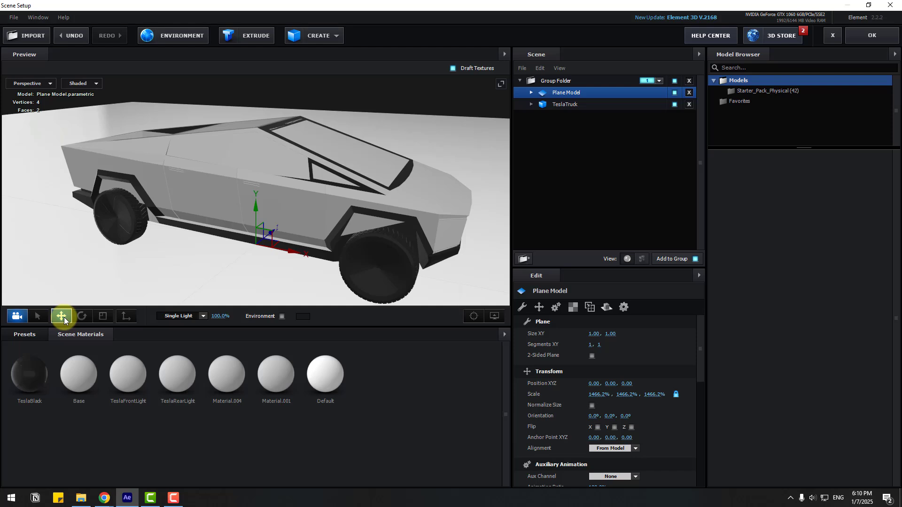
pyautogui.click(567, 105)
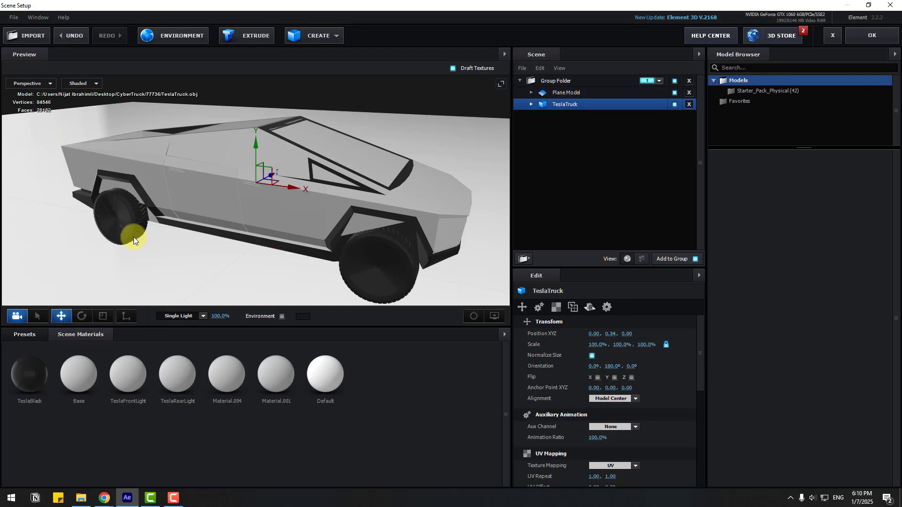
pyautogui.scroll(5, 136, 235)
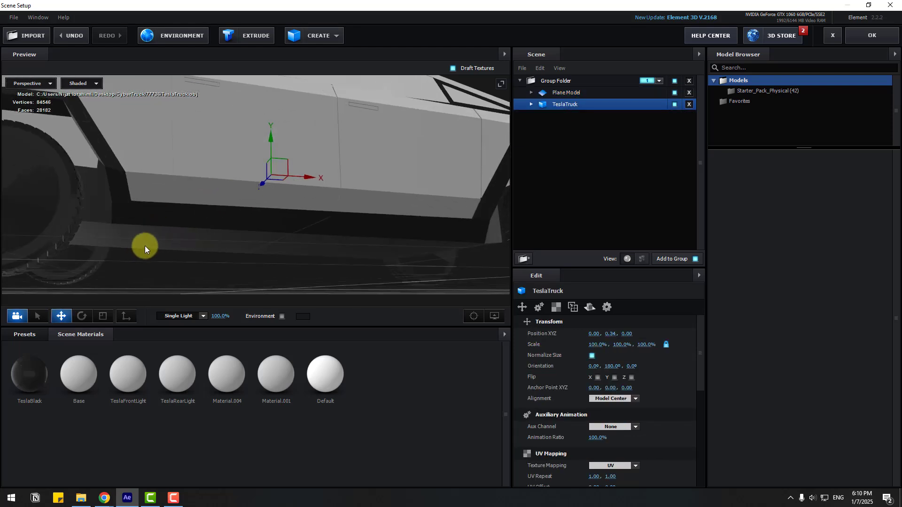
pyautogui.moveTo(145, 246); pyautogui.dragTo(218, 179)
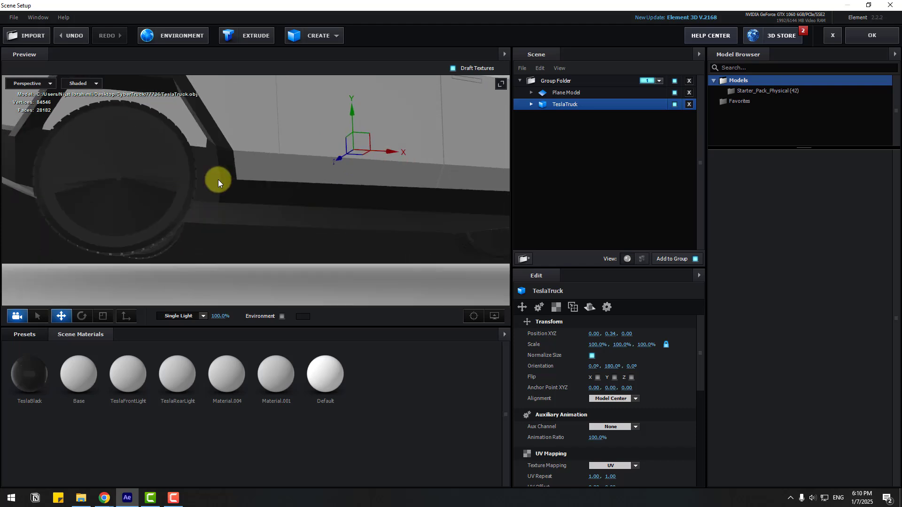
pyautogui.moveTo(349, 109); pyautogui.dragTo(398, 206)
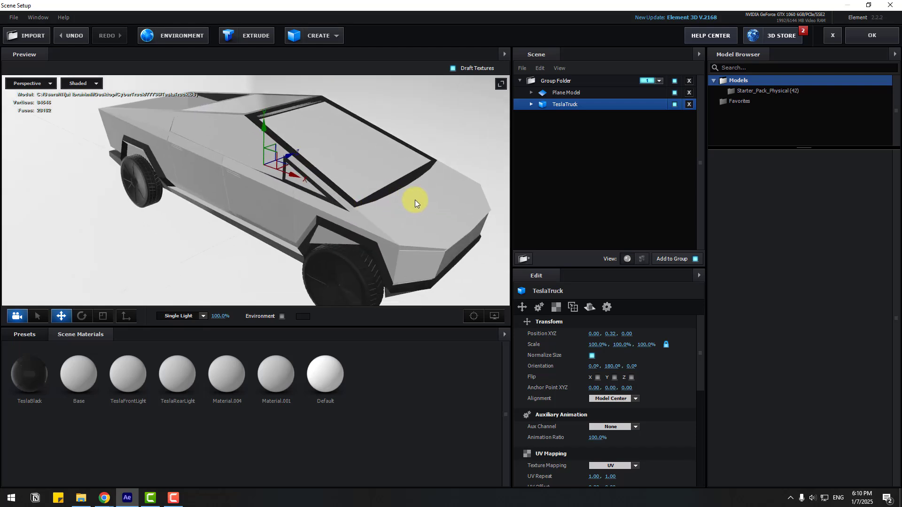
# Replace the truck's TeslaBlack material with the Black_Gloss preset from the Physical material collection
pyautogui.click(532, 105)
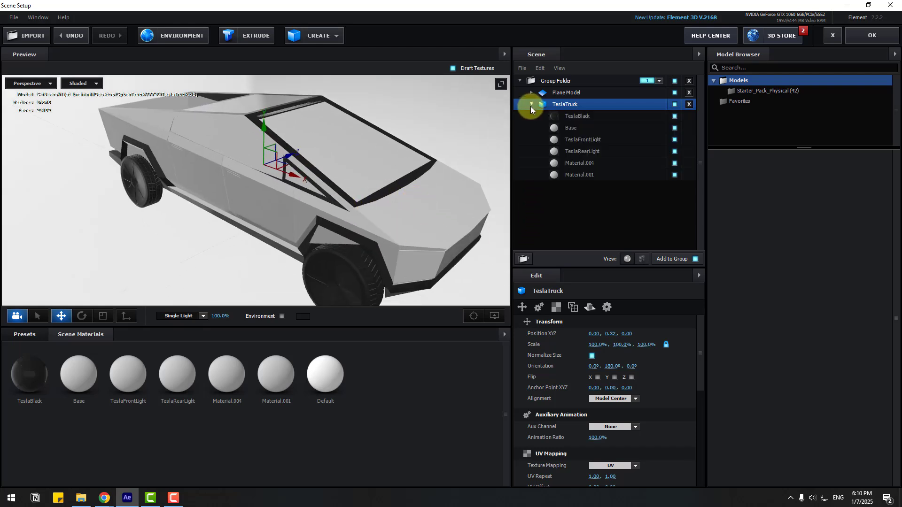
pyautogui.click(593, 118)
pyautogui.click(675, 116)
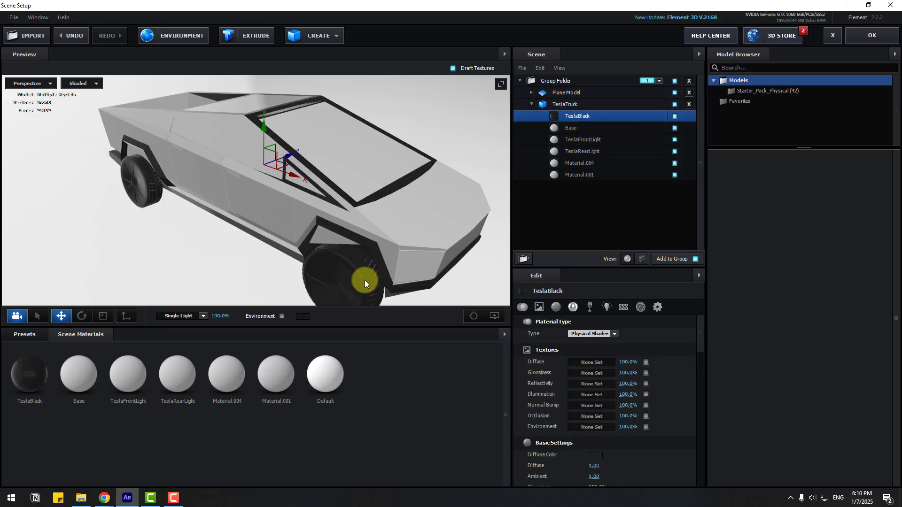
pyautogui.click(49, 336)
pyautogui.scroll(-3, 88, 422)
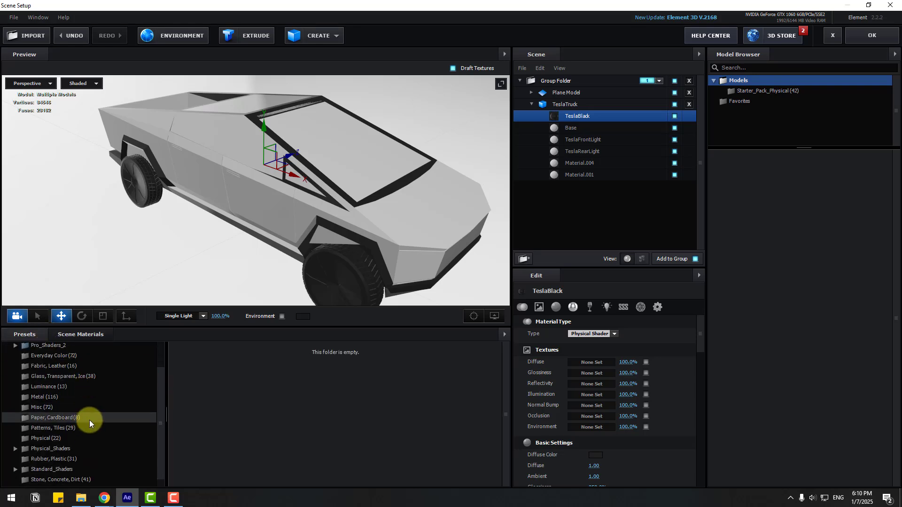
pyautogui.click(49, 440)
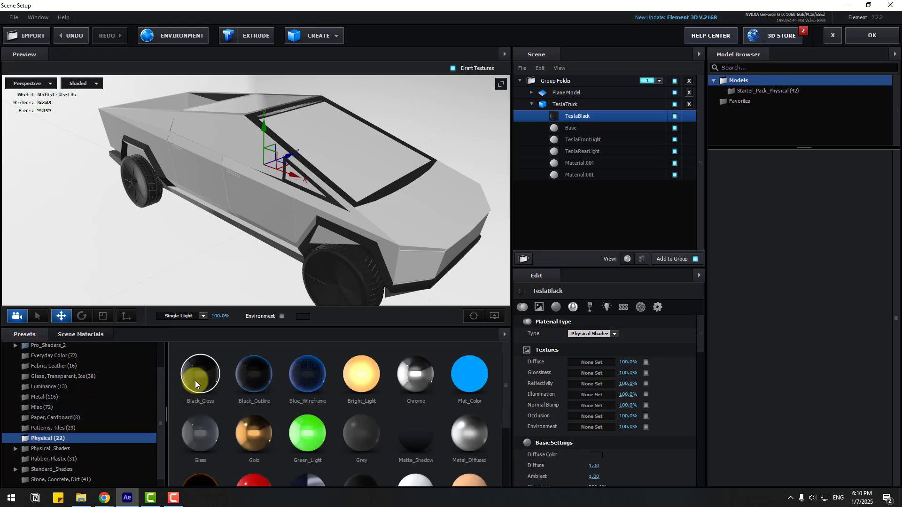
pyautogui.moveTo(196, 380); pyautogui.dragTo(584, 115)
# Load the image named Texture from the textures folder as the diffuse texture of the truck's Base material
pyautogui.moveTo(413, 240); pyautogui.dragTo(402, 192)
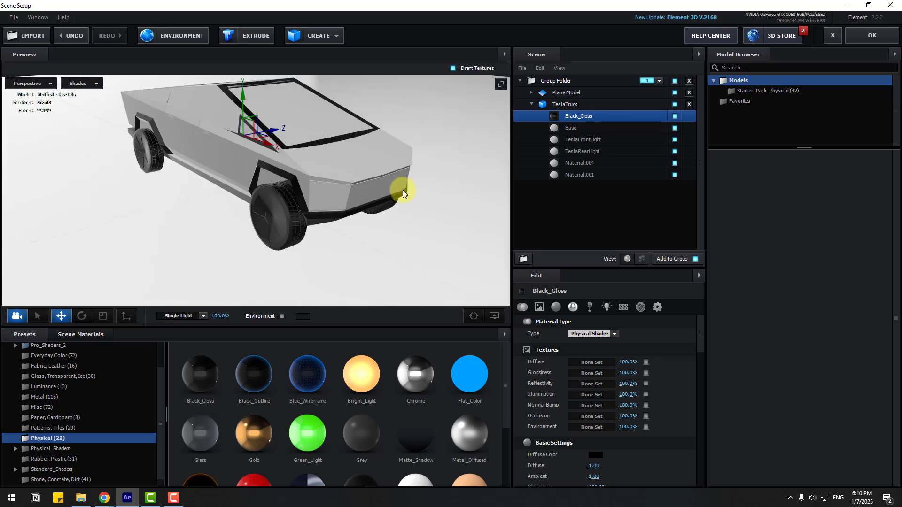
pyautogui.click(580, 127)
pyautogui.click(676, 130)
pyautogui.click(675, 129)
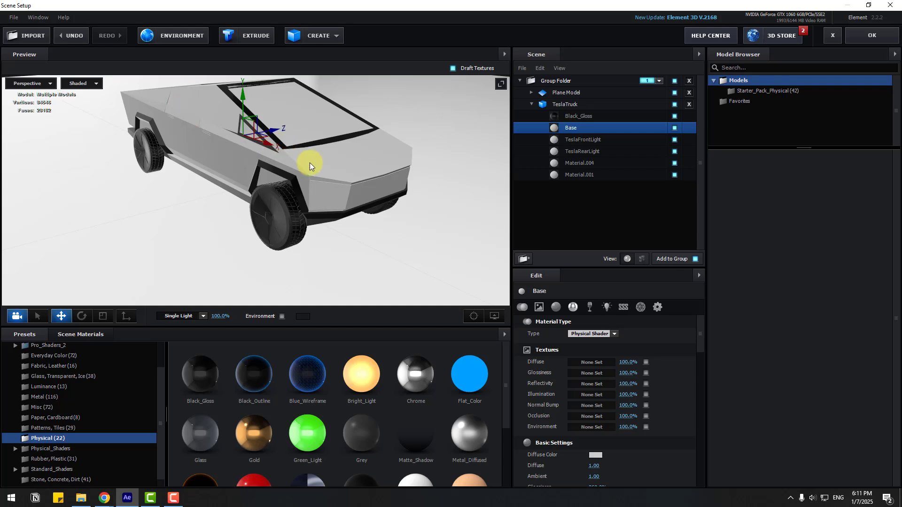
pyautogui.click(593, 362)
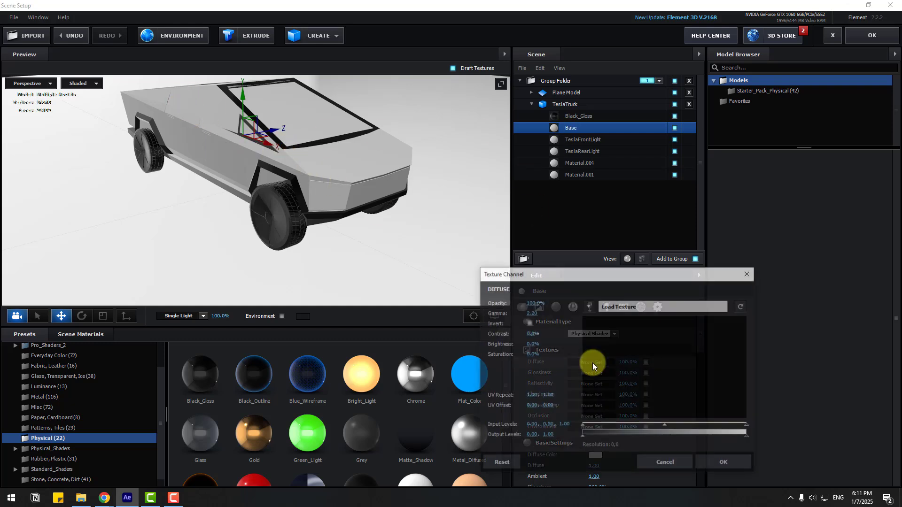
pyautogui.click(617, 307)
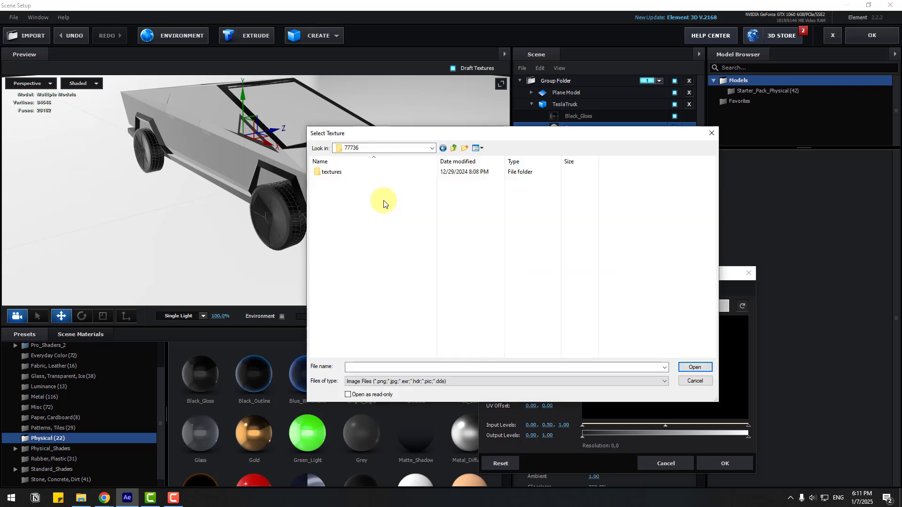
pyautogui.doubleClick(338, 178)
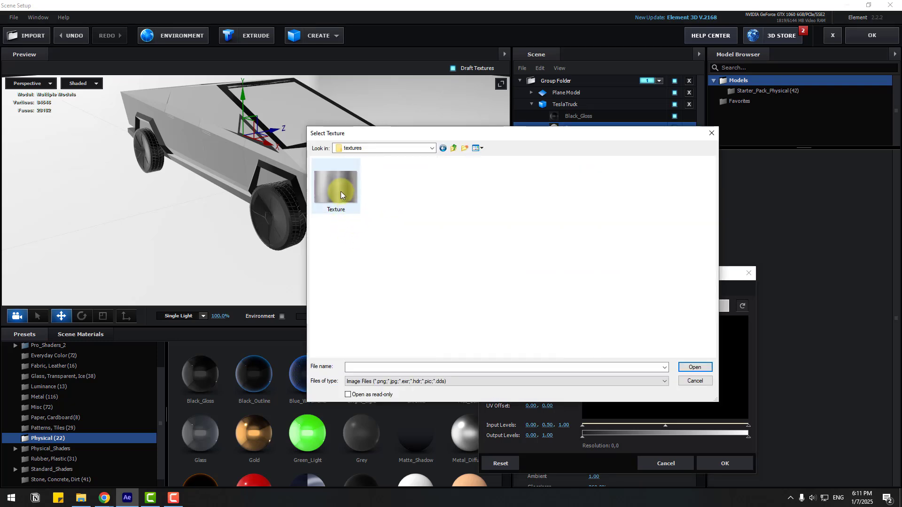
pyautogui.click(340, 187)
pyautogui.click(692, 367)
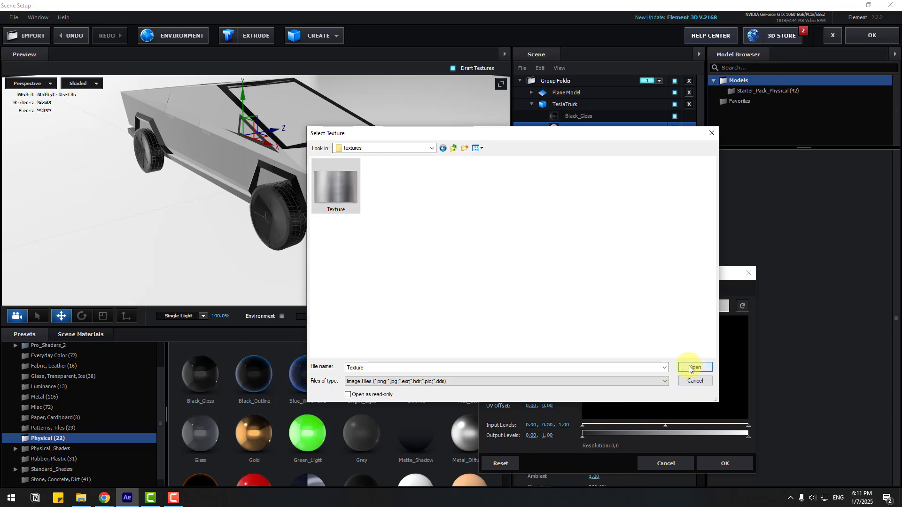
pyautogui.click(723, 464)
pyautogui.moveTo(447, 235); pyautogui.dragTo(384, 222)
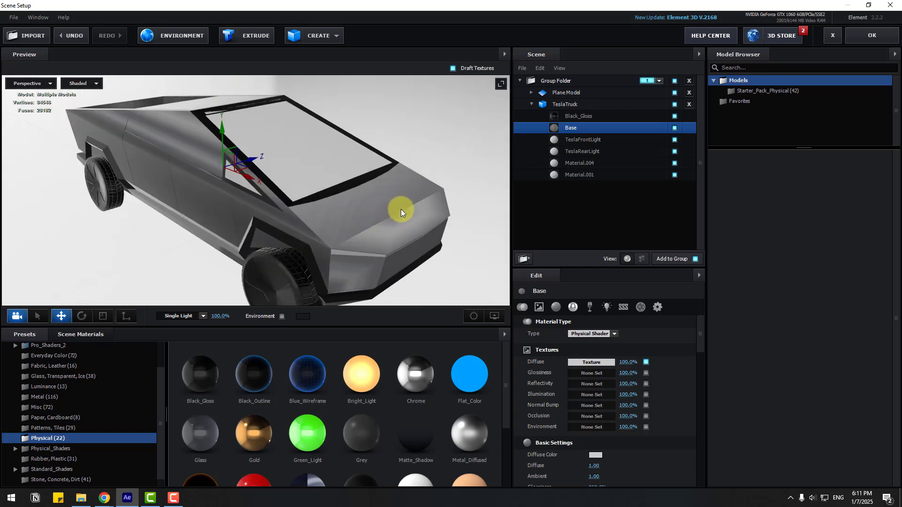
# Set the UV texture mapping of the TeslaTruck model to Plane XY
pyautogui.click(565, 104)
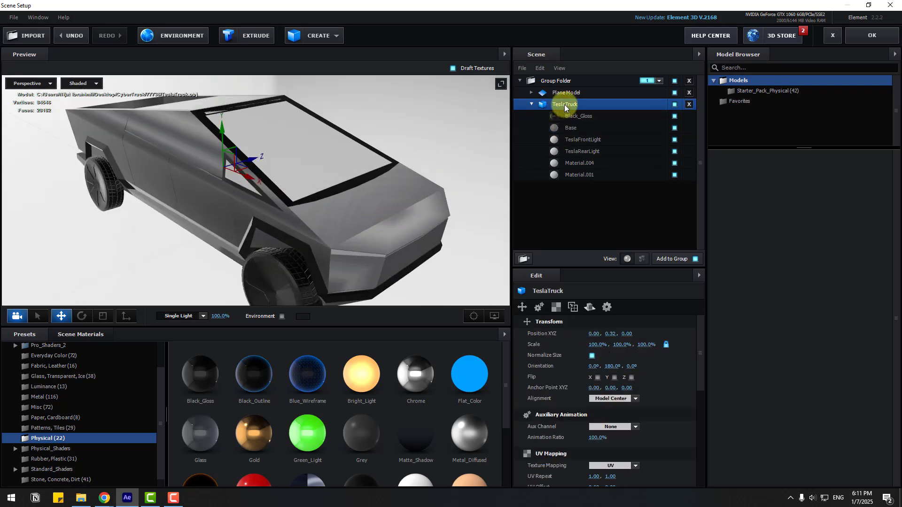
pyautogui.click(557, 307)
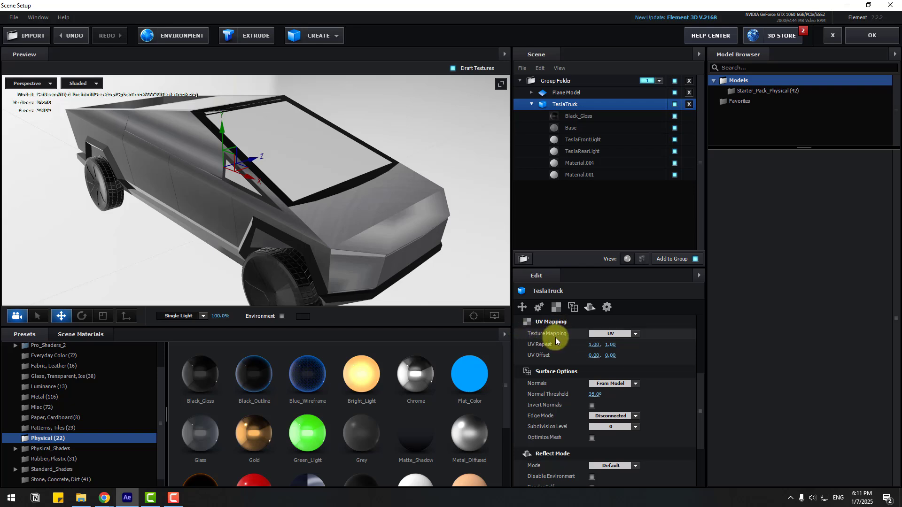
pyautogui.click(635, 333)
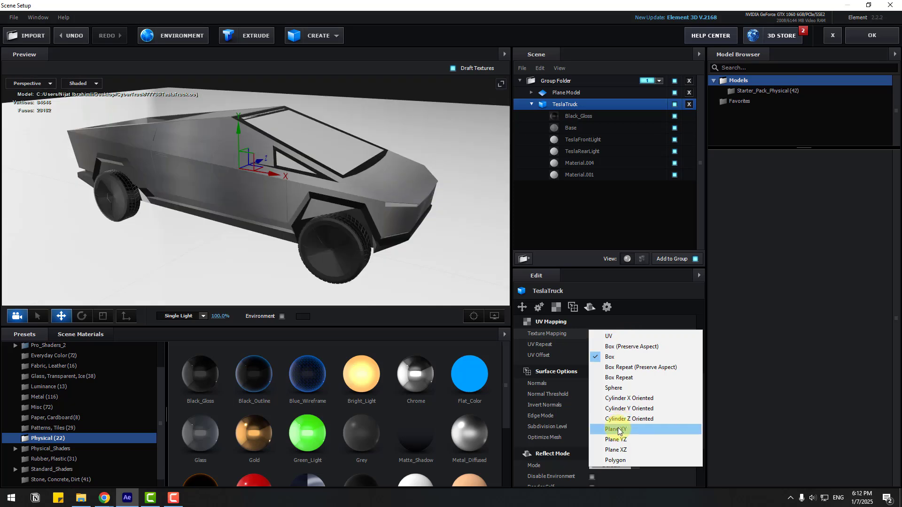
pyautogui.click(617, 431)
# Replace the truck's TeslaFrontLight material with the Bright_Light preset from the Physical collection
pyautogui.moveTo(207, 221); pyautogui.dragTo(566, 143)
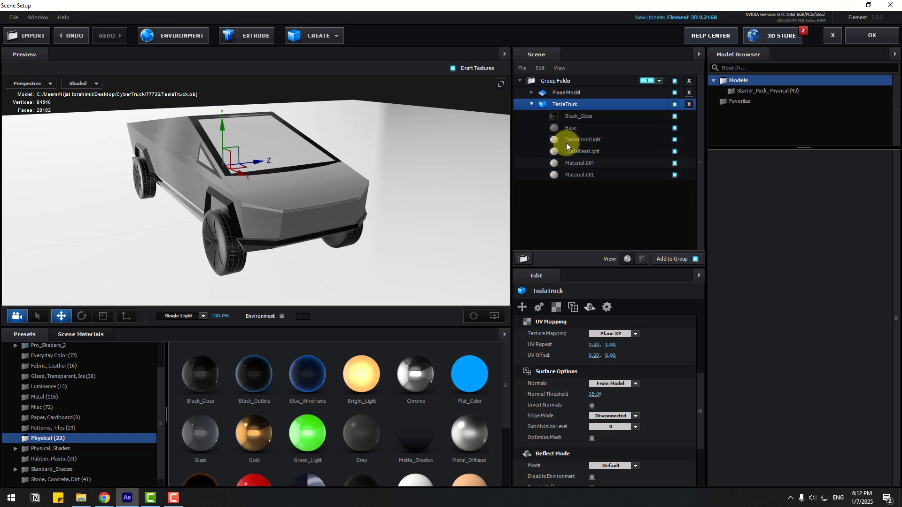
pyautogui.click(577, 140)
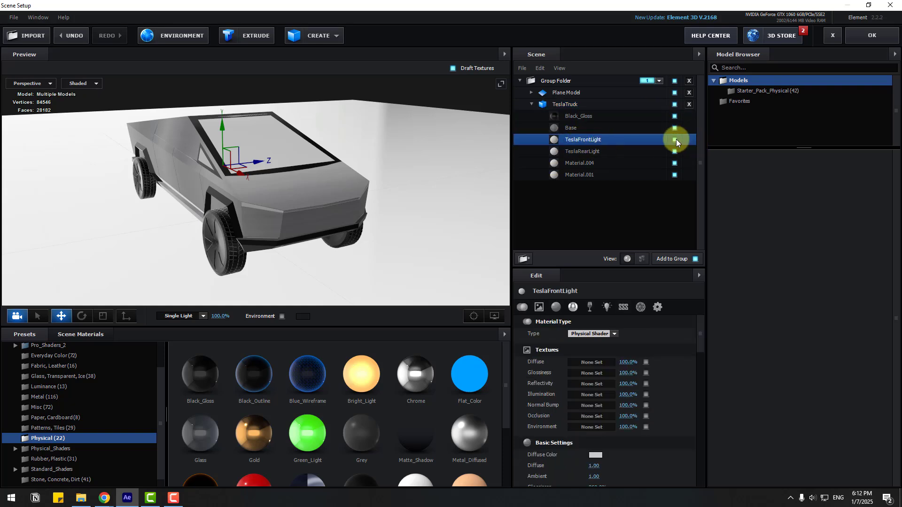
pyautogui.scroll(-1, 285, 408)
pyautogui.scroll(1, 285, 408)
pyautogui.moveTo(363, 379); pyautogui.dragTo(576, 140)
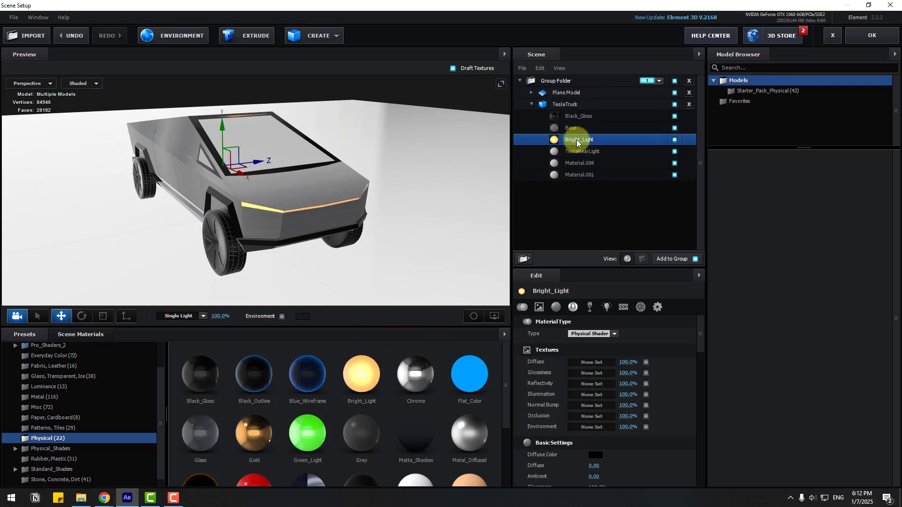
# Change the illumination color of the front light's Bright_Light material to a pinkish red
pyautogui.scroll(-3, 557, 371)
pyautogui.scroll(-4, 557, 372)
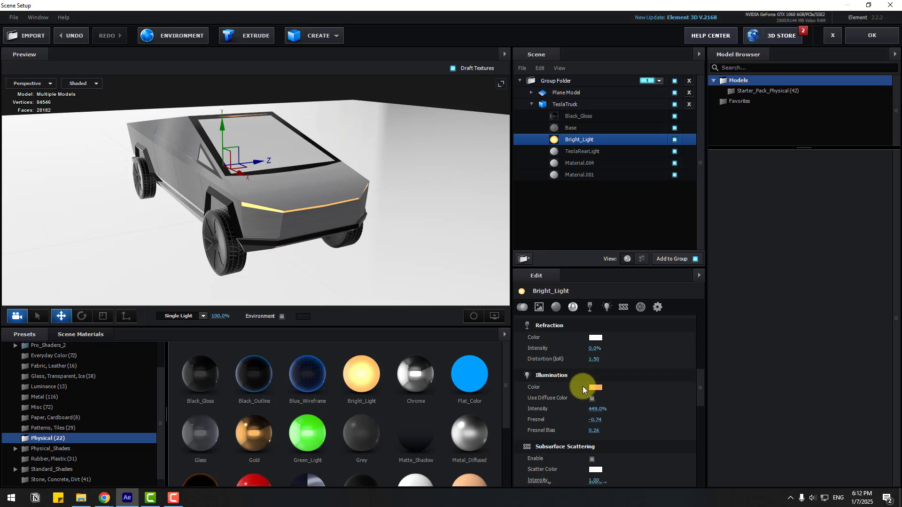
pyautogui.click(596, 364)
pyautogui.moveTo(638, 338); pyautogui.dragTo(640, 323)
pyautogui.click(631, 317)
pyautogui.click(667, 404)
pyautogui.click(670, 430)
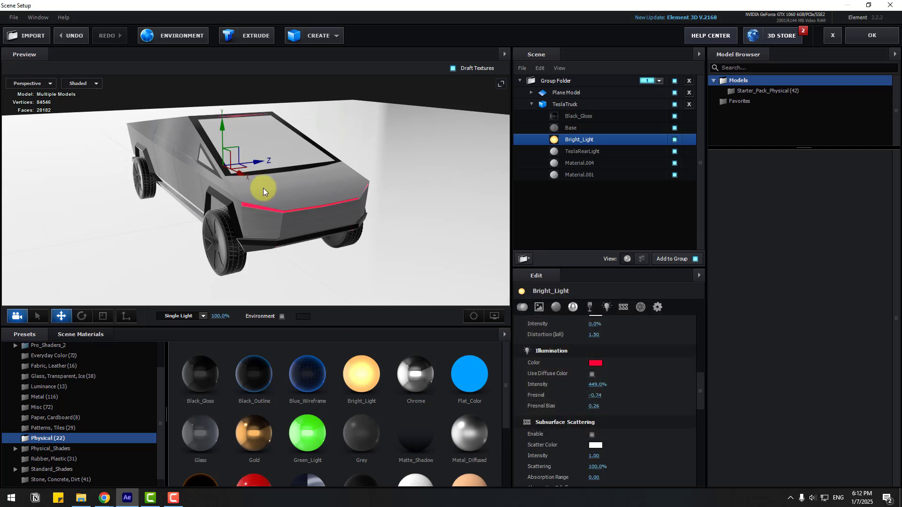
# Identify the TeslaRearLight part and replace its material with the red Bright_Light already used in the scene
pyautogui.click(577, 153)
pyautogui.moveTo(458, 154); pyautogui.dragTo(245, 211)
pyautogui.click(675, 151)
pyautogui.click(675, 151)
pyautogui.scroll(3, 174, 235)
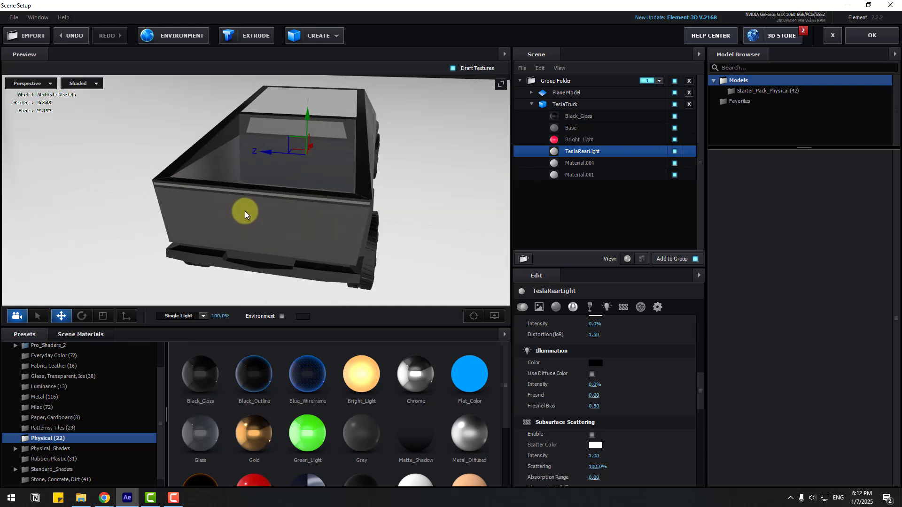
pyautogui.click(674, 151)
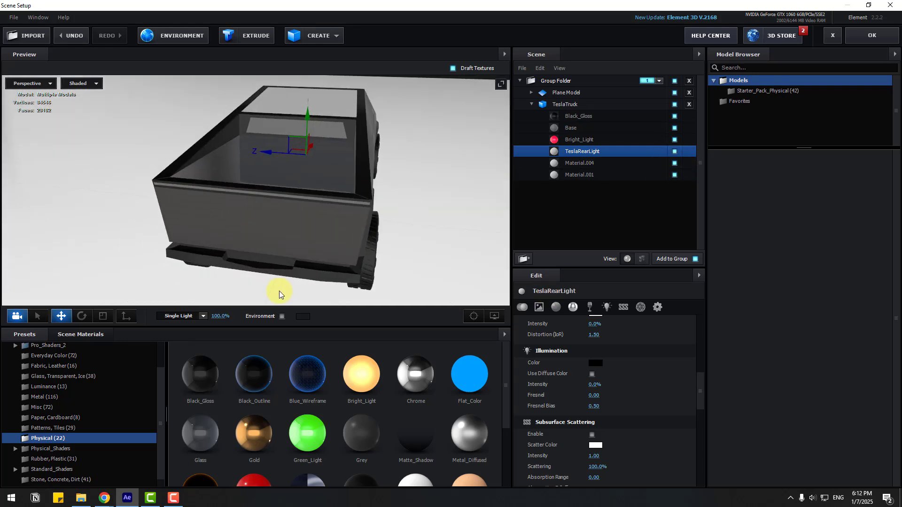
pyautogui.click(88, 334)
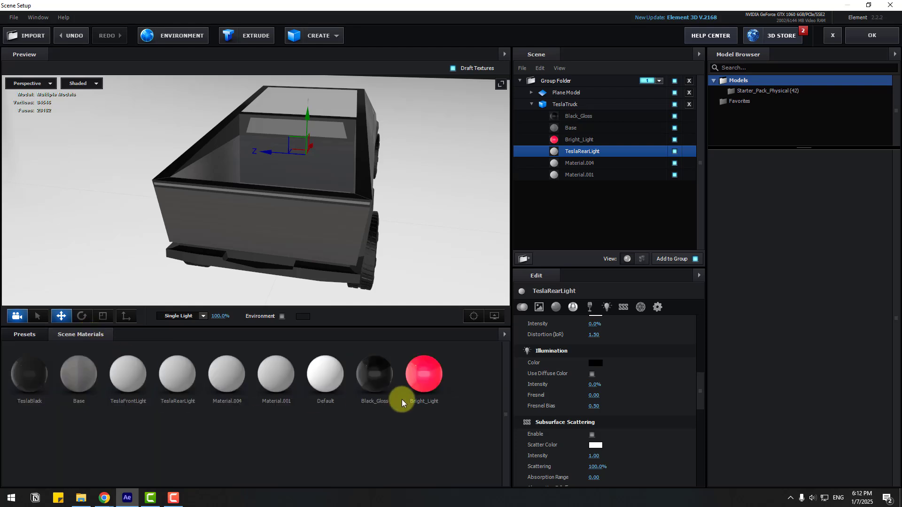
pyautogui.moveTo(430, 376); pyautogui.dragTo(585, 150)
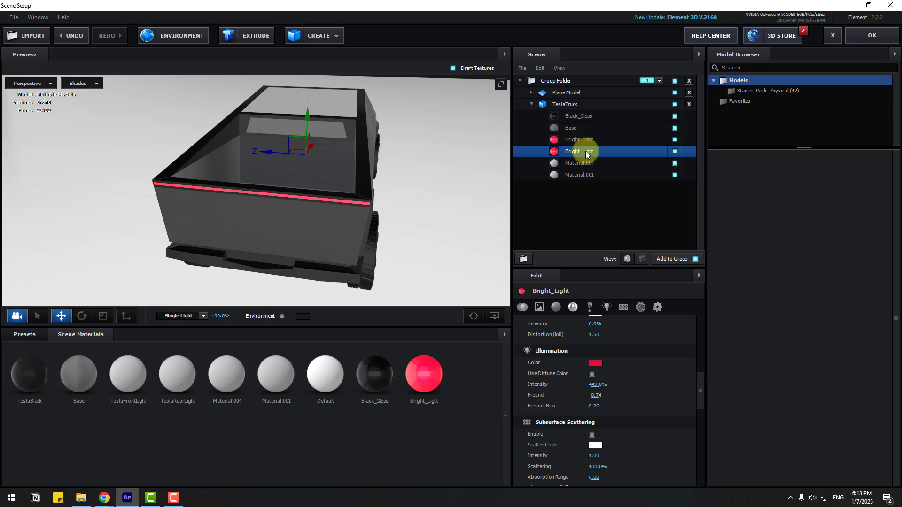
# Identify the window surfaces using Material.004 and replace that material with the Glass preset from the Physical collection
pyautogui.moveTo(464, 198)
pyautogui.mouseDown()
pyautogui.moveTo(360, 199)
pyautogui.moveTo(452, 197)
pyautogui.mouseUp()
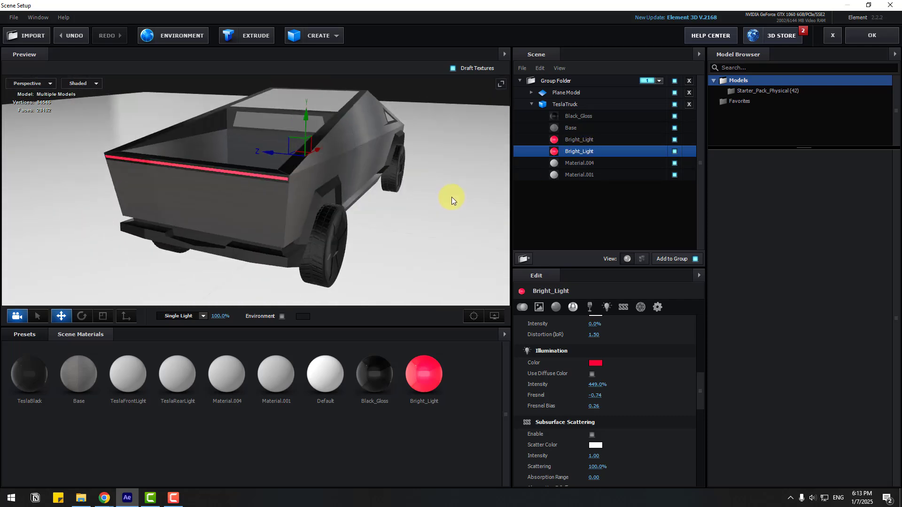
pyautogui.click(583, 166)
pyautogui.click(673, 164)
pyautogui.click(673, 165)
pyautogui.moveTo(364, 143); pyautogui.dragTo(291, 156)
pyautogui.click(675, 163)
pyautogui.click(675, 163)
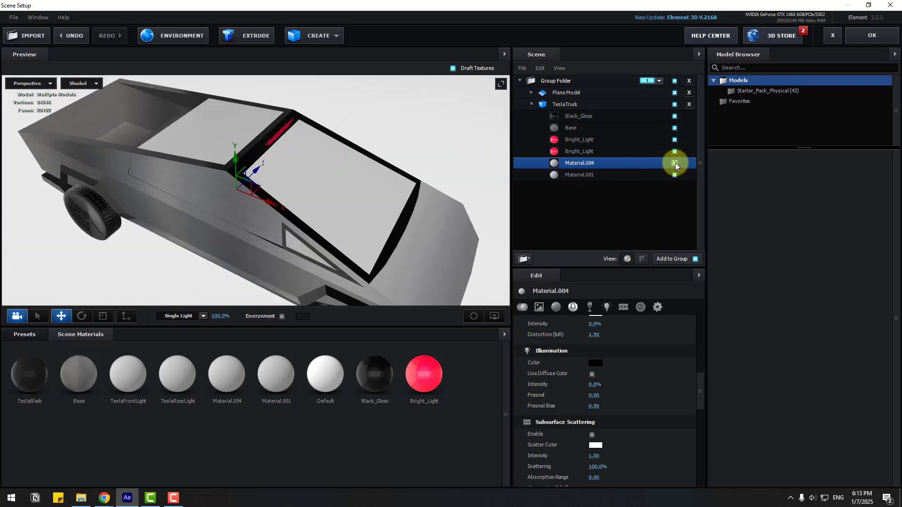
pyautogui.click(28, 334)
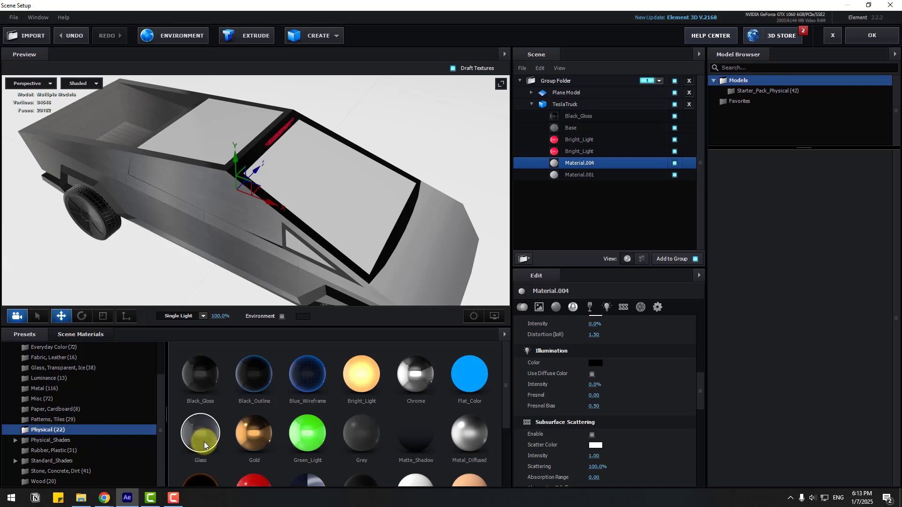
pyautogui.moveTo(202, 441); pyautogui.dragTo(593, 165)
pyautogui.moveTo(376, 220); pyautogui.dragTo(513, 233)
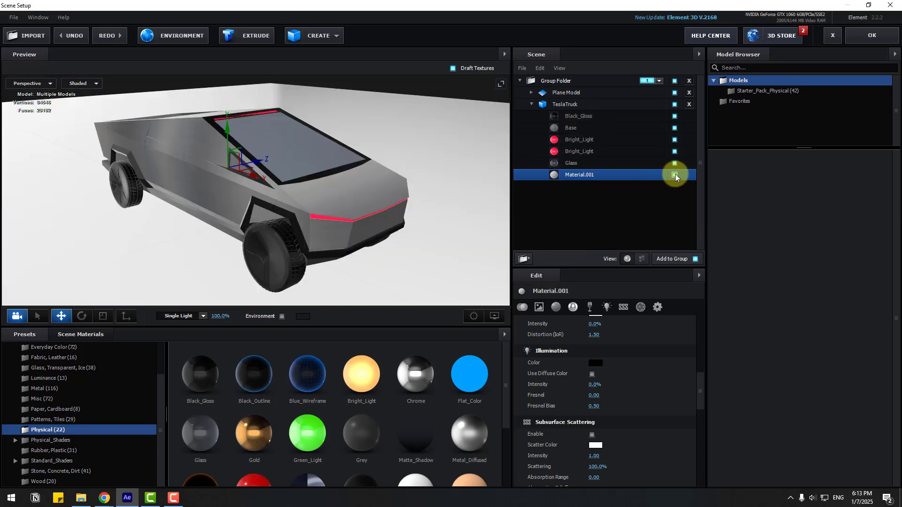
# Check which part of the truck uses Material.001 by toggling its visibility and inspecting the body
pyautogui.click(675, 175)
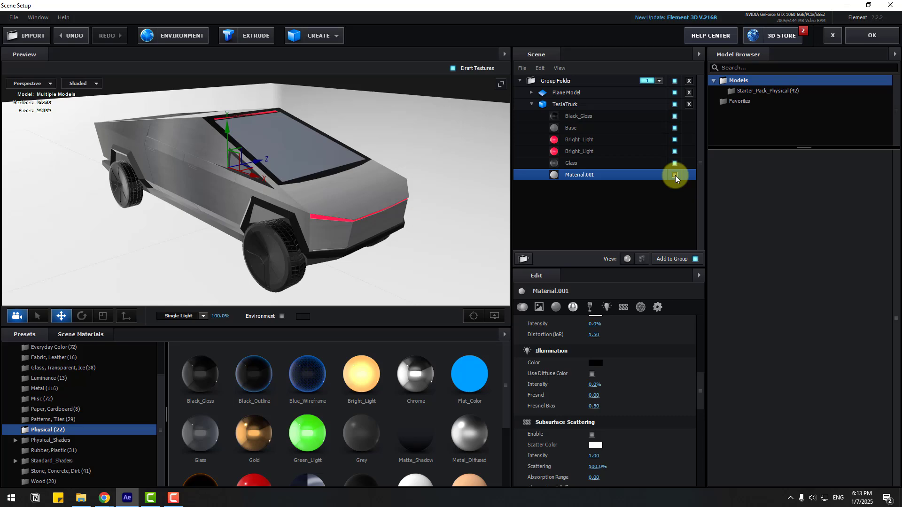
pyautogui.scroll(2, 188, 193)
pyautogui.moveTo(188, 193); pyautogui.dragTo(232, 173)
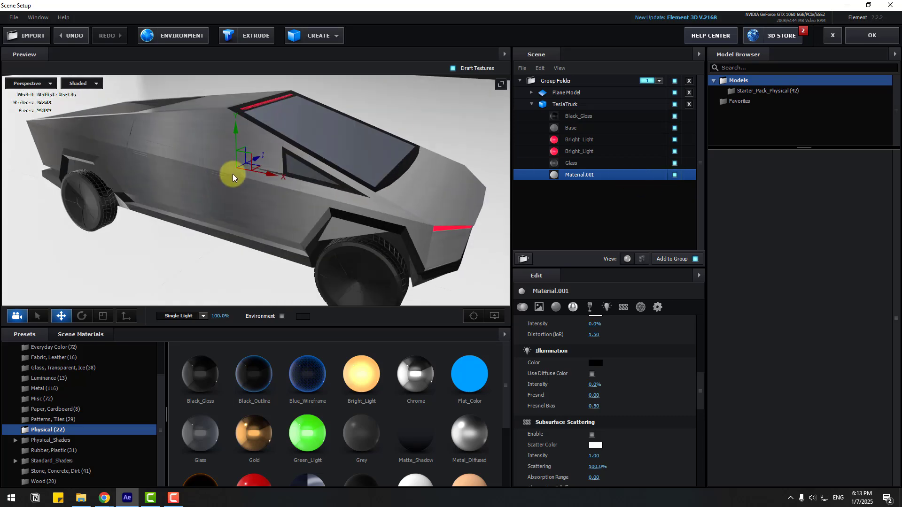
pyautogui.scroll(-2, 299, 165)
pyautogui.moveTo(299, 165); pyautogui.dragTo(151, 382)
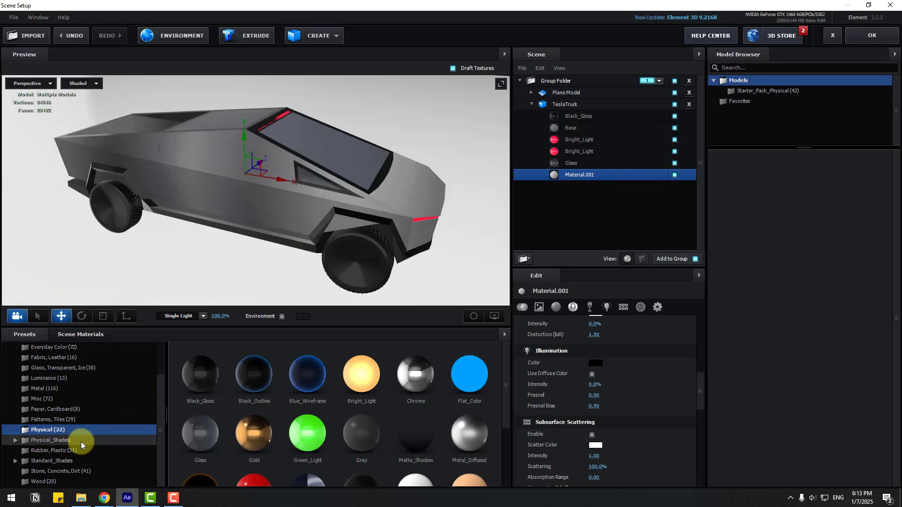
# Apply the con-alt_10 material from the Concrete folder of Standard_Shaders to the ground plane
pyautogui.click(47, 462)
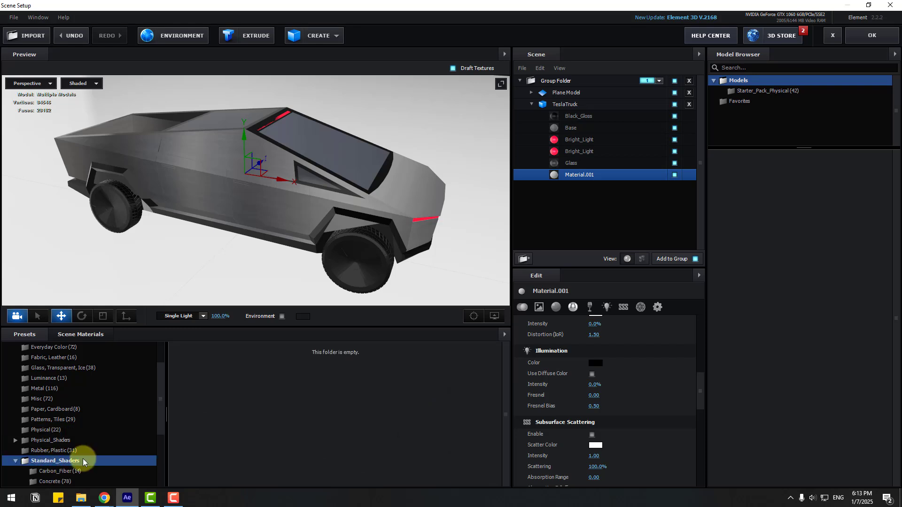
pyautogui.scroll(-2, 83, 459)
pyautogui.scroll(-2, 217, 232)
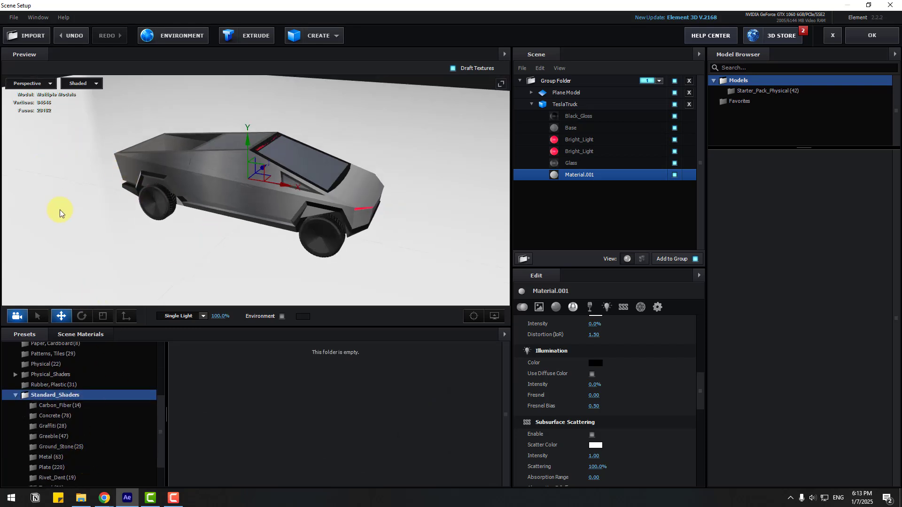
pyautogui.click(54, 416)
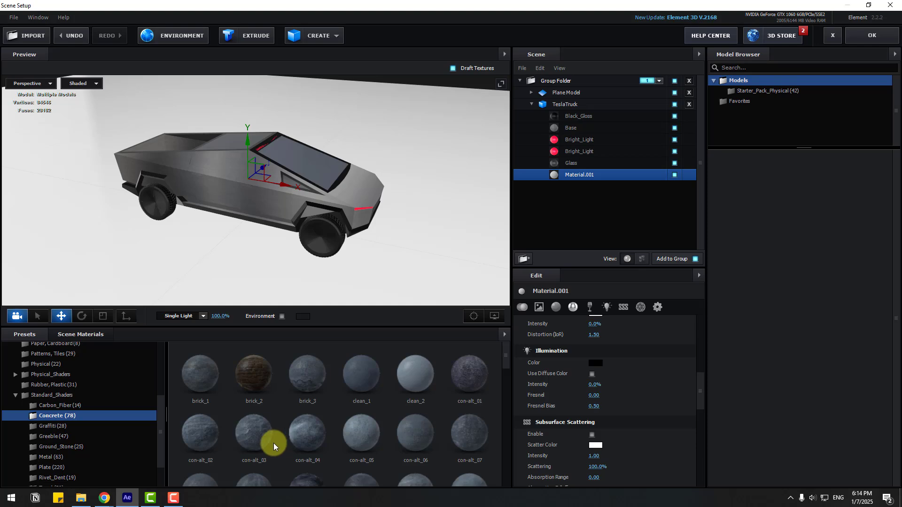
pyautogui.scroll(-1, 275, 444)
pyautogui.moveTo(264, 429); pyautogui.dragTo(435, 115)
# Turn off draft textures for the preview and inspect the truck on the concrete ground
pyautogui.click(453, 69)
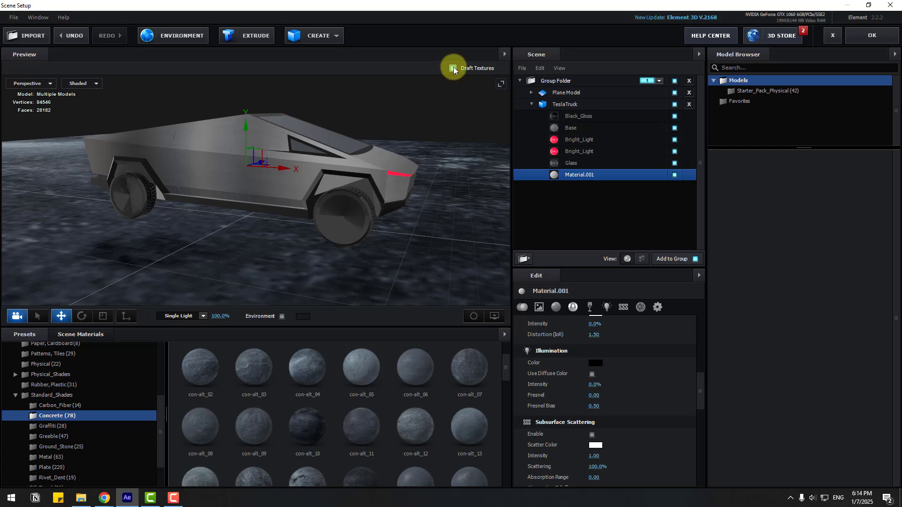
pyautogui.click(453, 69)
pyautogui.moveTo(379, 179); pyautogui.dragTo(190, 241)
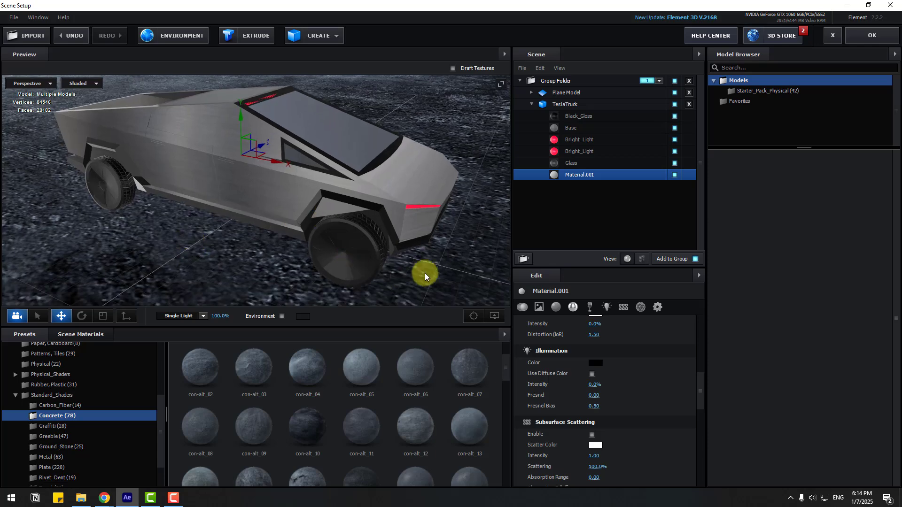
# Brighten the Plane Model's con-alt_10 material in its basic settings and accept the scene setup
pyautogui.click(568, 94)
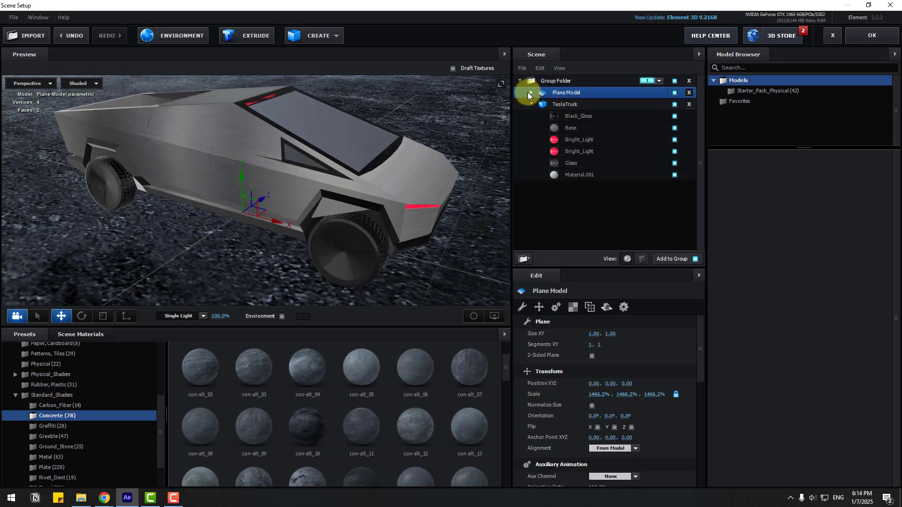
pyautogui.click(532, 96)
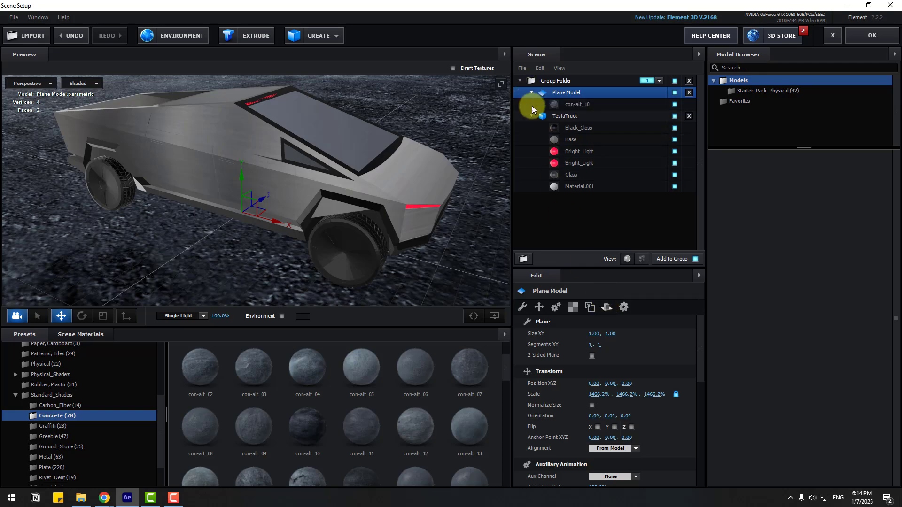
pyautogui.click(581, 105)
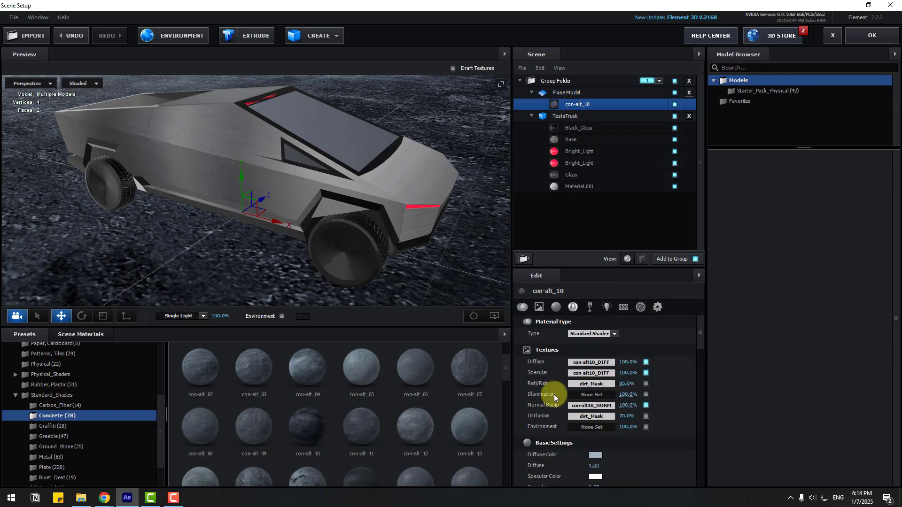
pyautogui.scroll(-1, 554, 394)
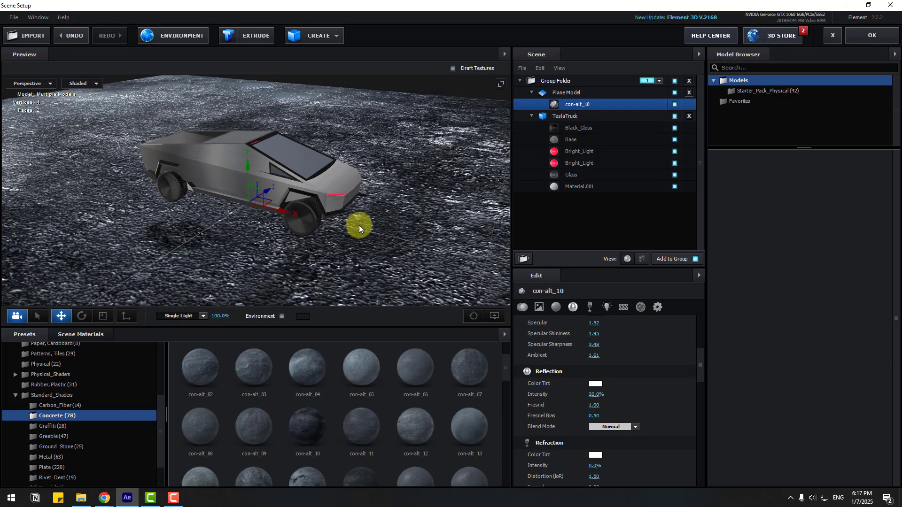
pyautogui.moveTo(359, 225); pyautogui.dragTo(339, 237)
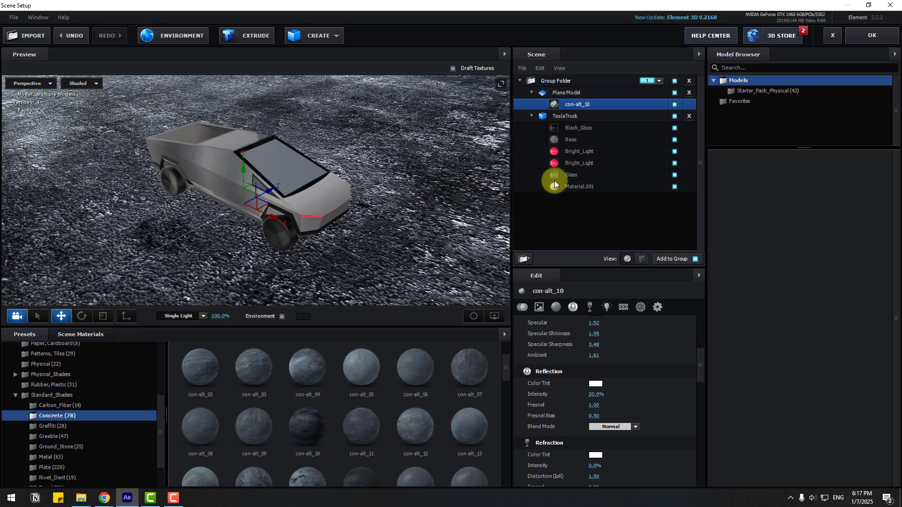
pyautogui.click(856, 41)
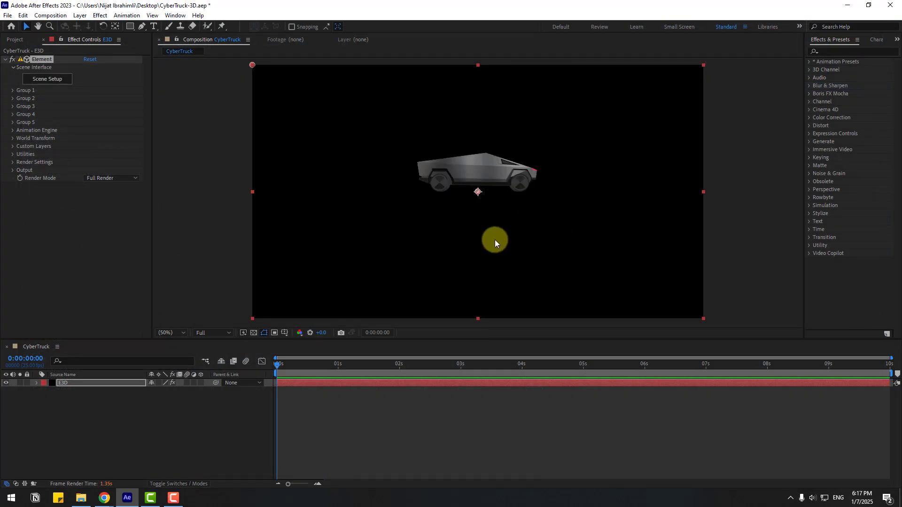
# Add a two-node camera layer with the 50mm preset to the CyberTruck composition
pyautogui.rightClick(89, 414)
pyautogui.moveTo(166, 301)
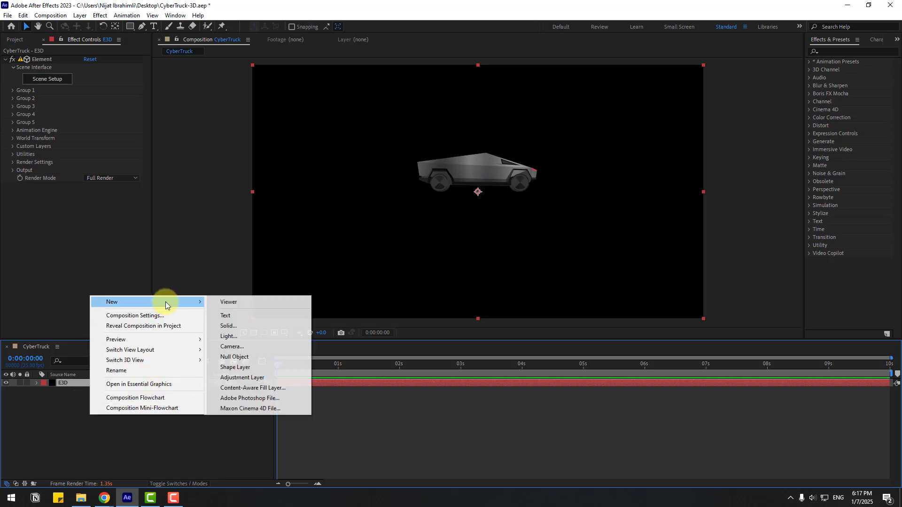
pyautogui.click(232, 347)
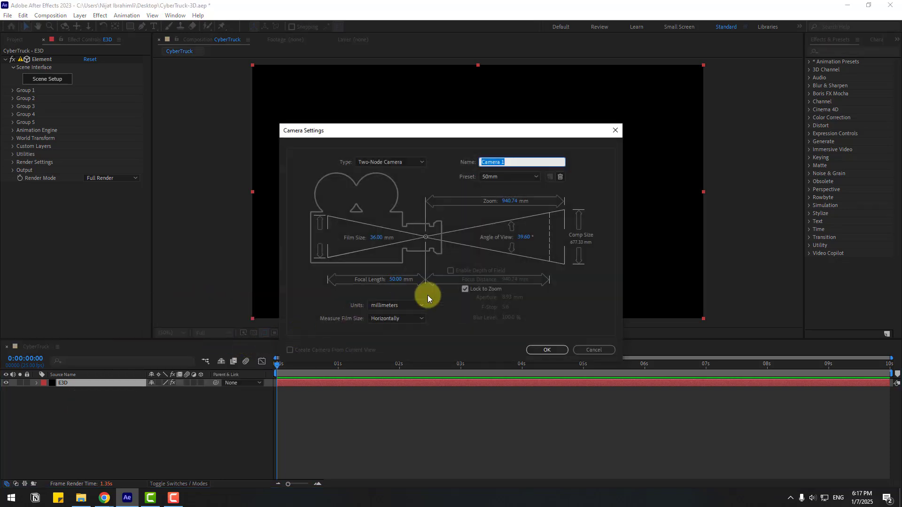
pyautogui.click(545, 351)
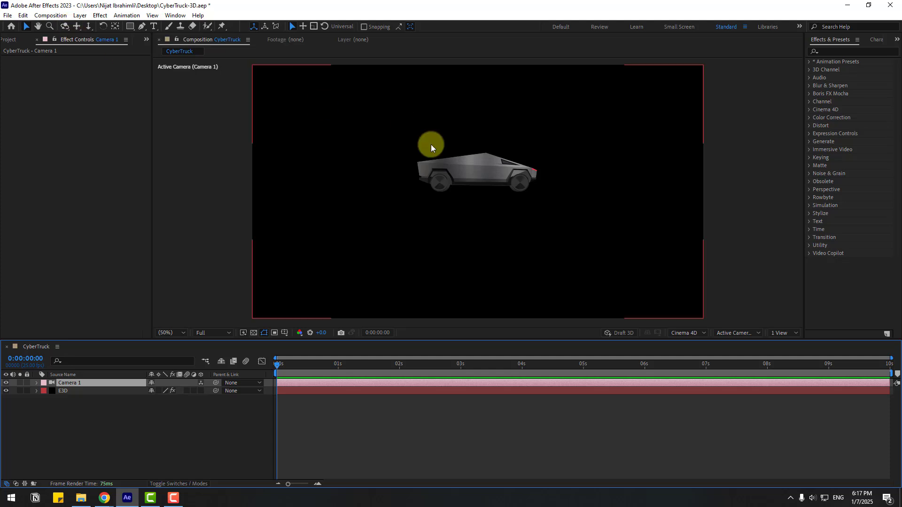
# Orbit and dolly the camera to frame the truck closely from a raised front three-quarter angle
pyautogui.press('1')
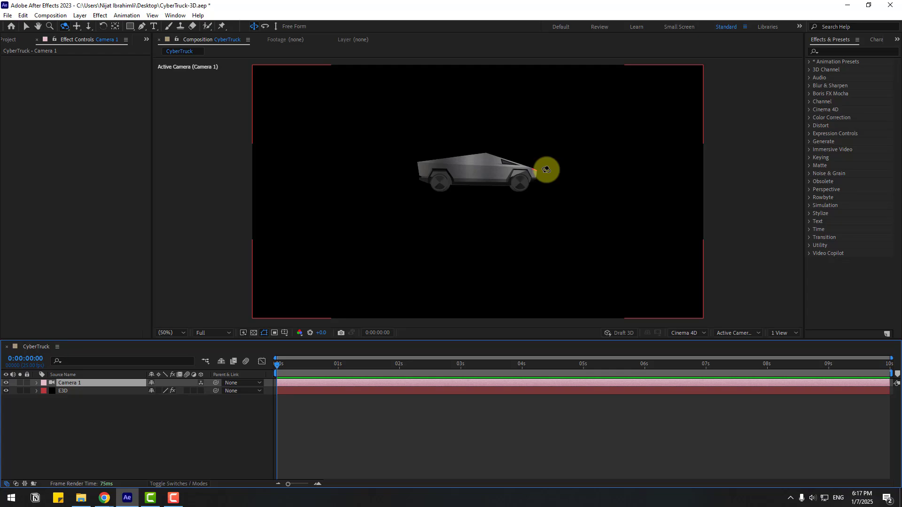
pyautogui.moveTo(545, 174); pyautogui.dragTo(558, 61)
pyautogui.press('3')
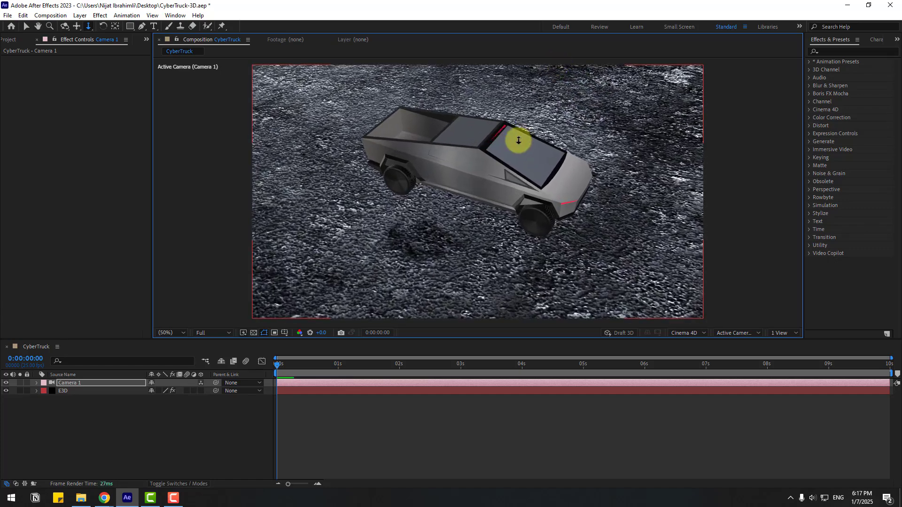
pyautogui.moveTo(517, 141); pyautogui.dragTo(519, 112)
pyautogui.press('2')
pyautogui.press('1')
pyautogui.moveTo(498, 164); pyautogui.dragTo(525, 141)
pyautogui.click(26, 26)
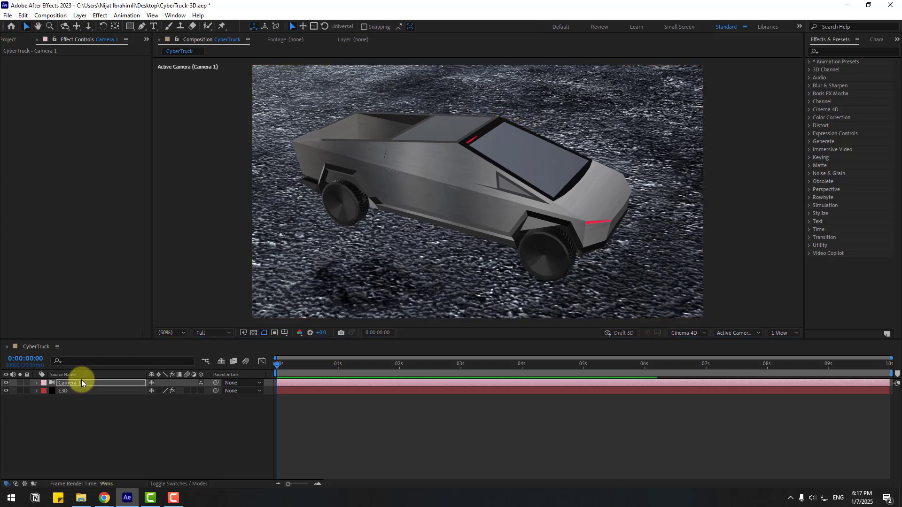
# Enable ambient occlusion in the E3D layer's render settings and set the SSAO intensity to 10
pyautogui.click(66, 391)
pyautogui.click(13, 162)
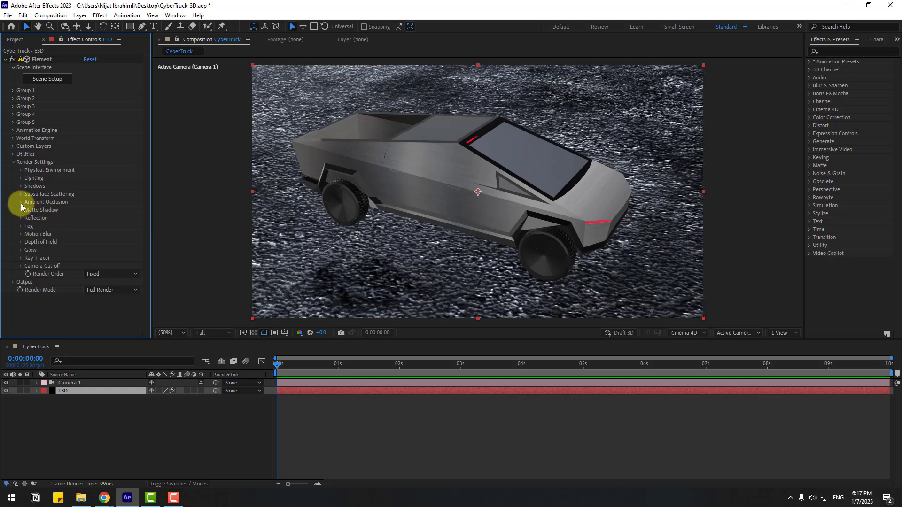
pyautogui.click(20, 203)
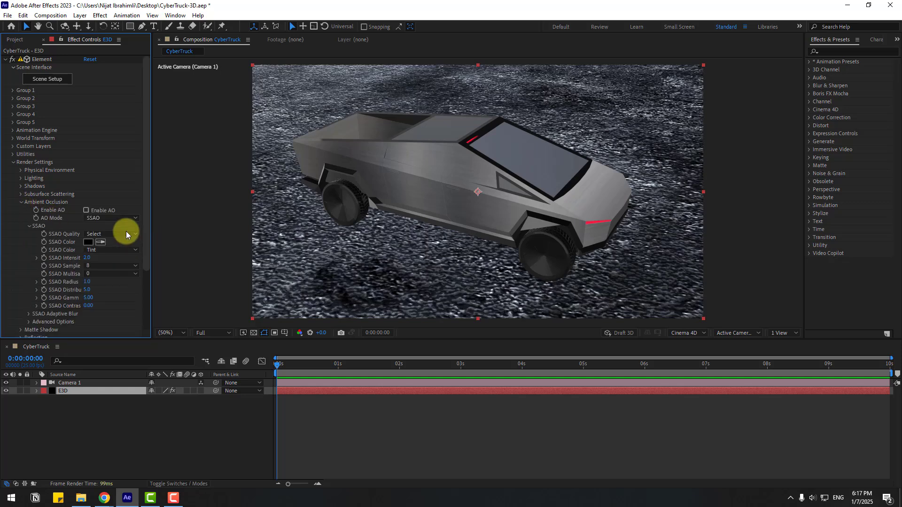
pyautogui.click(86, 210)
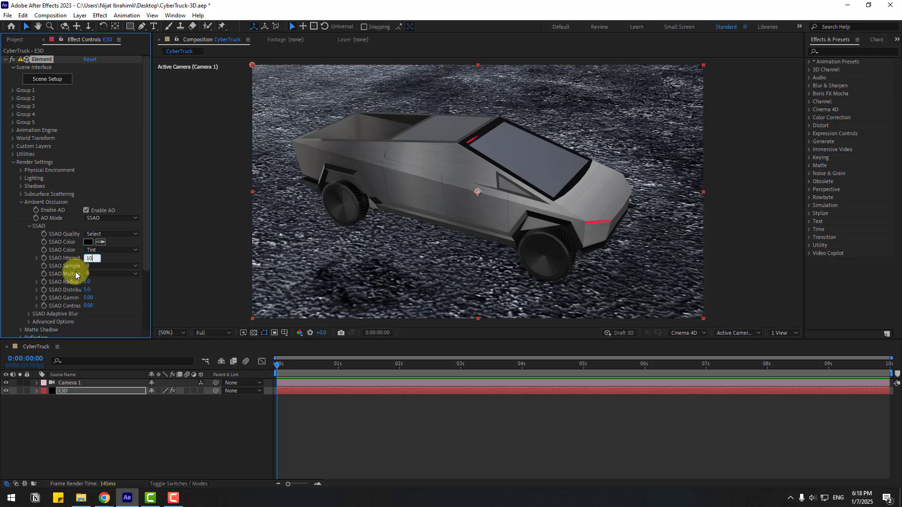
pyautogui.press('Return')
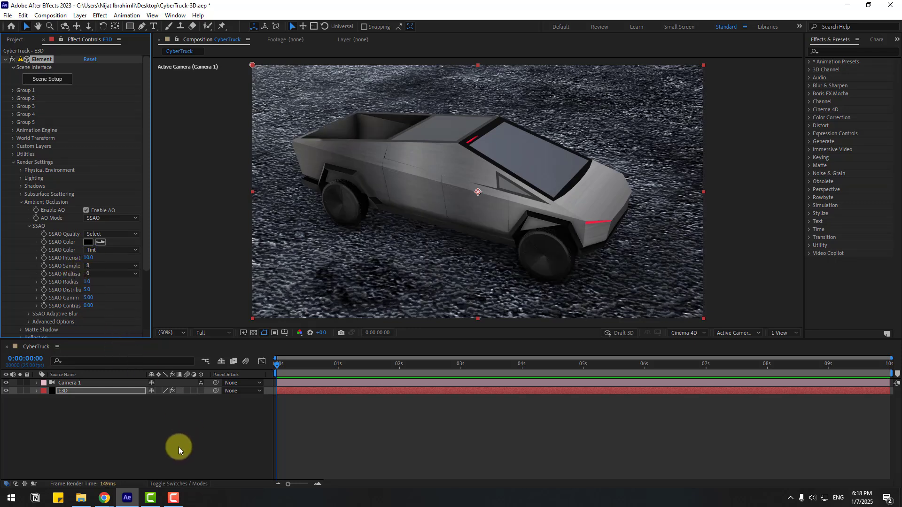
pyautogui.moveTo(87, 298); pyautogui.dragTo(42, 298)
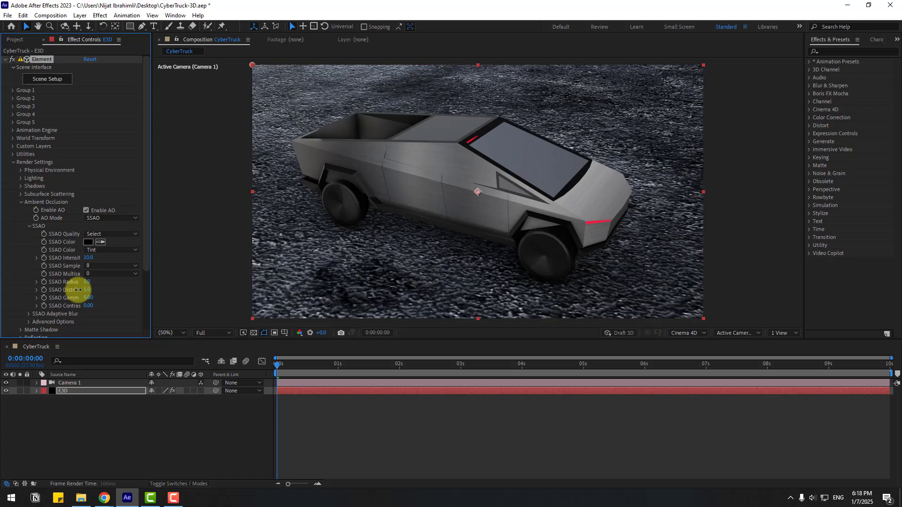
# Show ambient occlusion and the environment background in the Scene Setup preview and view the truck from a lower, closer angle
pyautogui.click(47, 80)
pyautogui.click(498, 321)
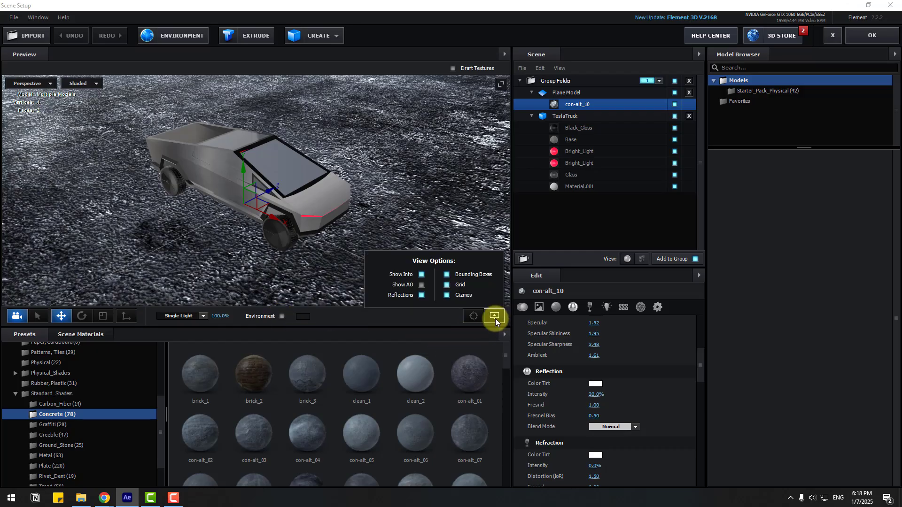
pyautogui.click(424, 286)
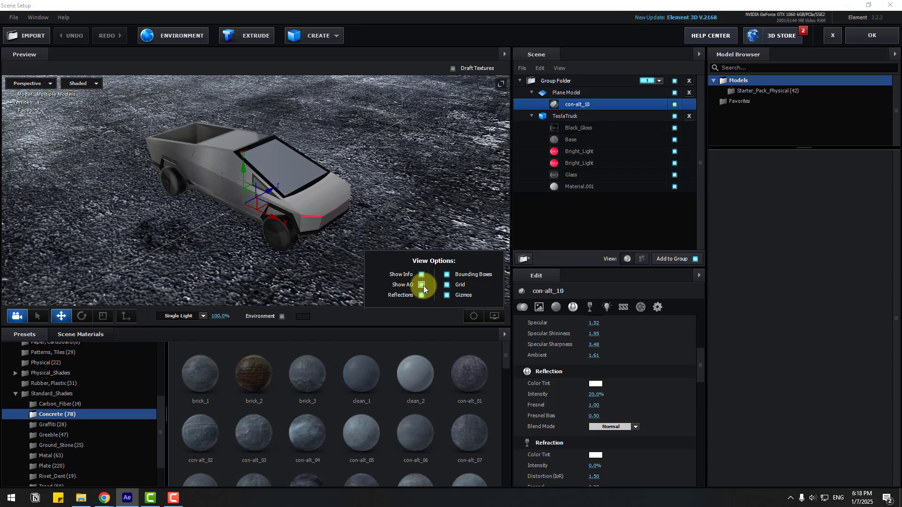
pyautogui.scroll(3, 179, 255)
pyautogui.moveTo(179, 256); pyautogui.dragTo(281, 302)
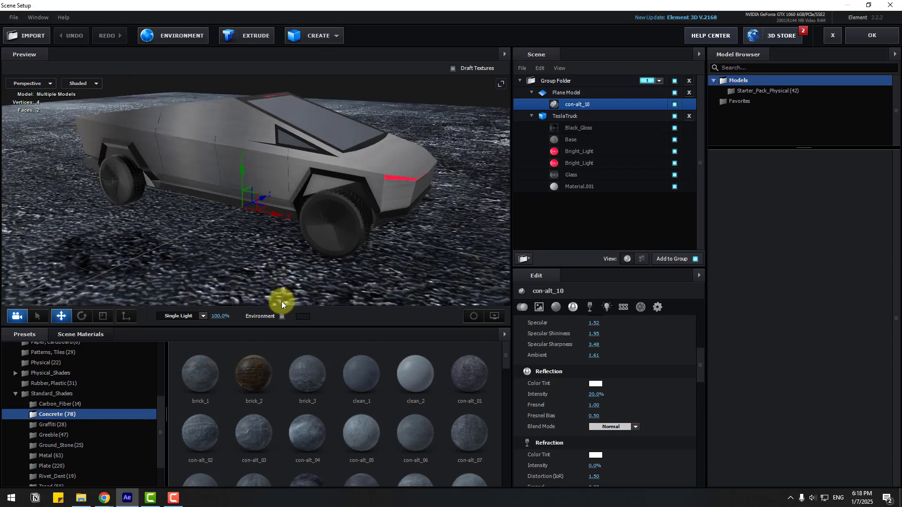
pyautogui.click(281, 315)
pyautogui.scroll(-5, 384, 213)
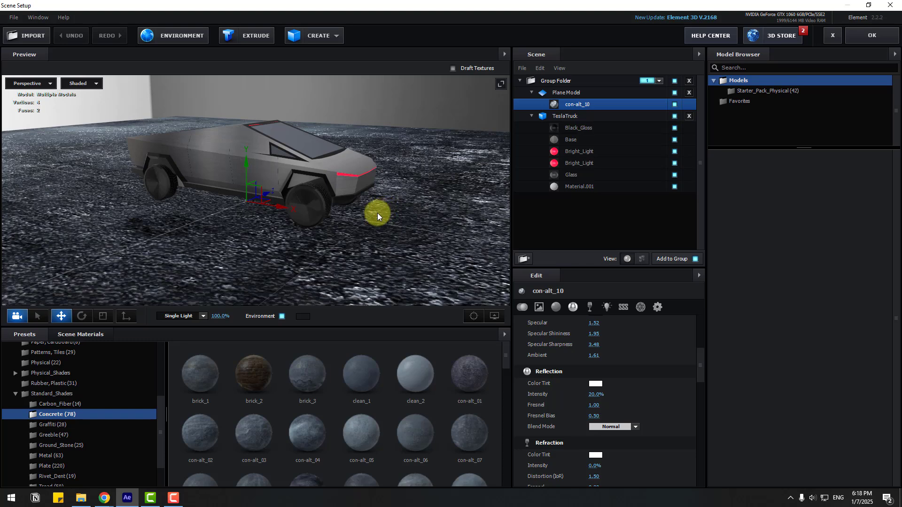
pyautogui.scroll(5, 87, 376)
# Try the BackLight_2K_15 environment, replace it with a dark blue BackLight_2K preset, and accept the scene setup
pyautogui.click(39, 357)
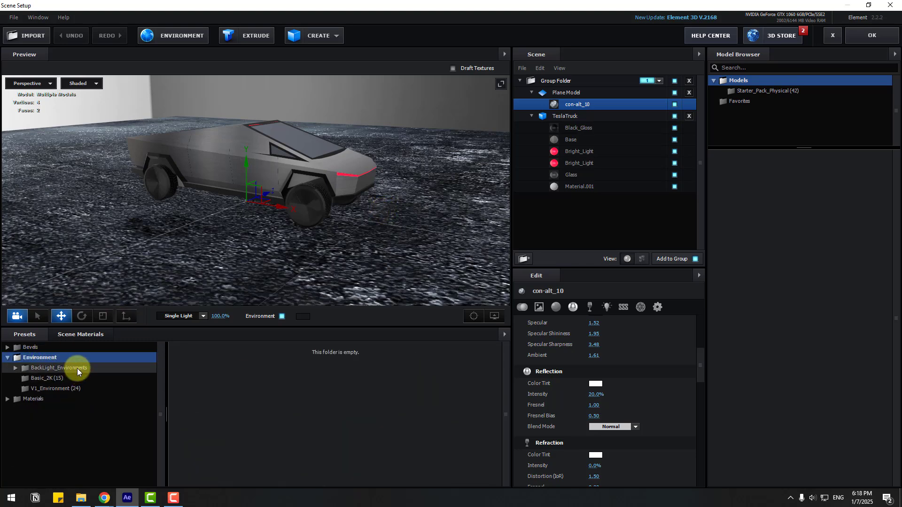
pyautogui.doubleClick(55, 369)
pyautogui.click(59, 379)
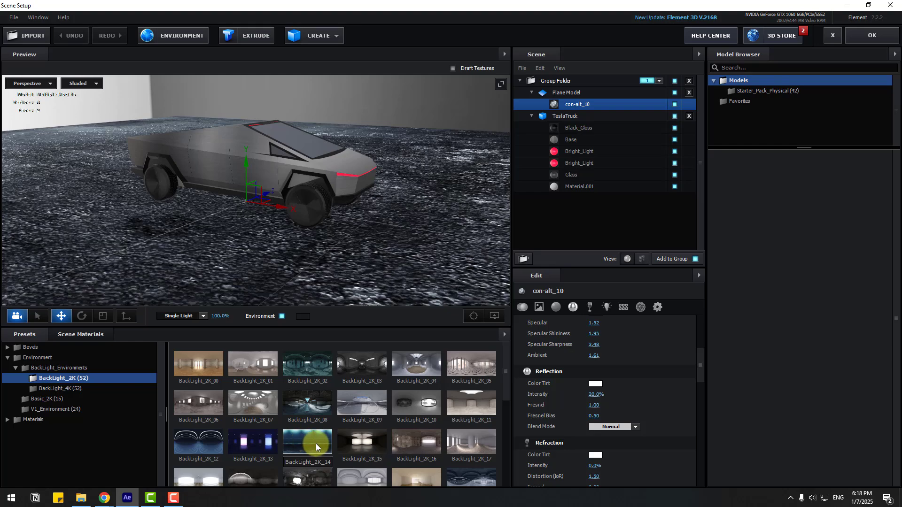
pyautogui.click(354, 443)
pyautogui.scroll(-3, 345, 272)
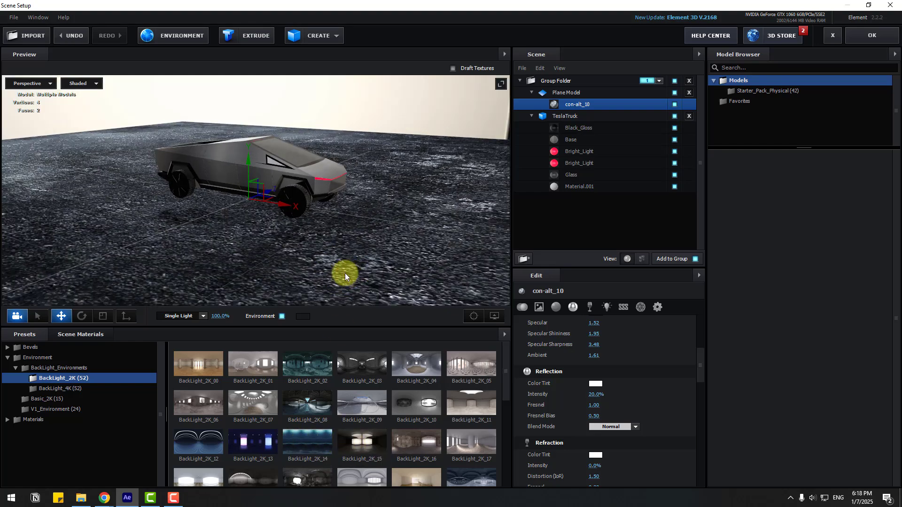
pyautogui.moveTo(345, 272); pyautogui.dragTo(322, 320)
pyautogui.click(238, 430)
pyautogui.scroll(3, 348, 185)
pyautogui.moveTo(348, 185); pyautogui.dragTo(628, 141)
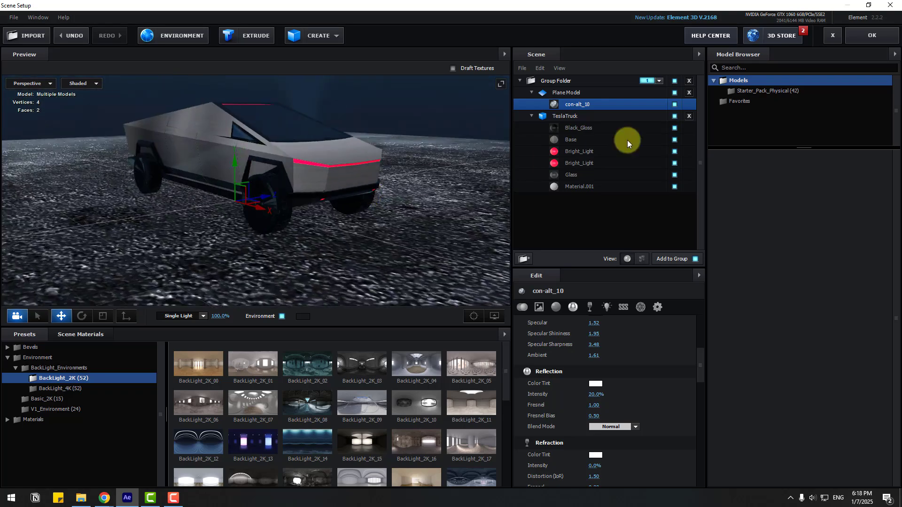
pyautogui.click(863, 36)
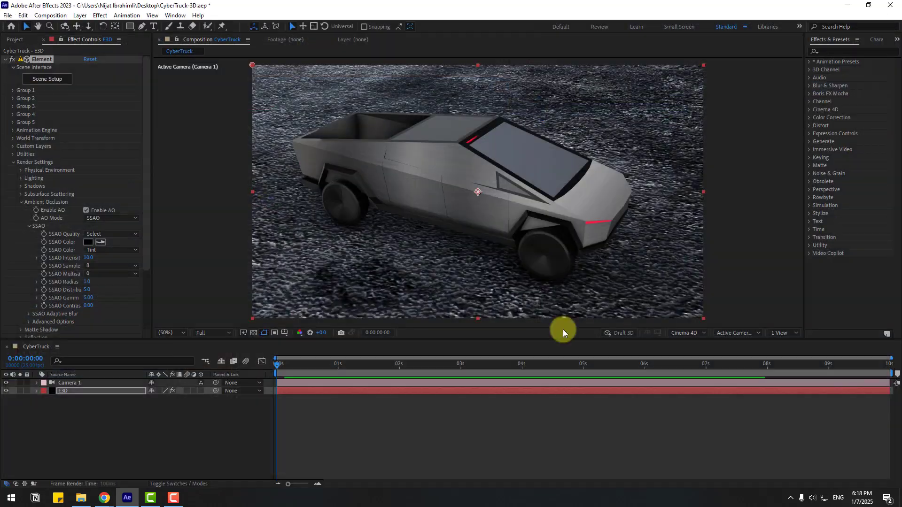
# Set Element's Physical Environment to exposure 0.90, gamma 1.15 and an X rotation of 56°
pyautogui.click(21, 203)
pyautogui.click(127, 412)
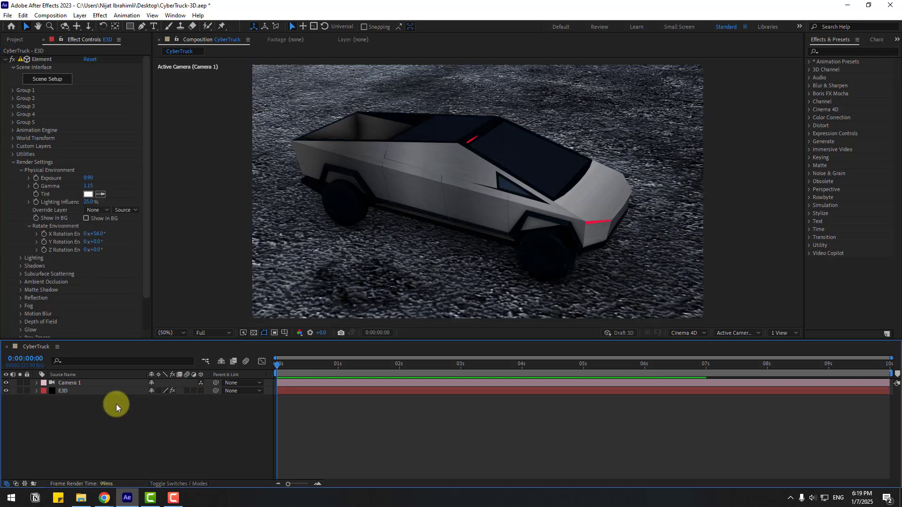
# Create an orbit null for Camera 1 and centre the null's anchor point
pyautogui.click(81, 383)
pyautogui.rightClick(78, 384)
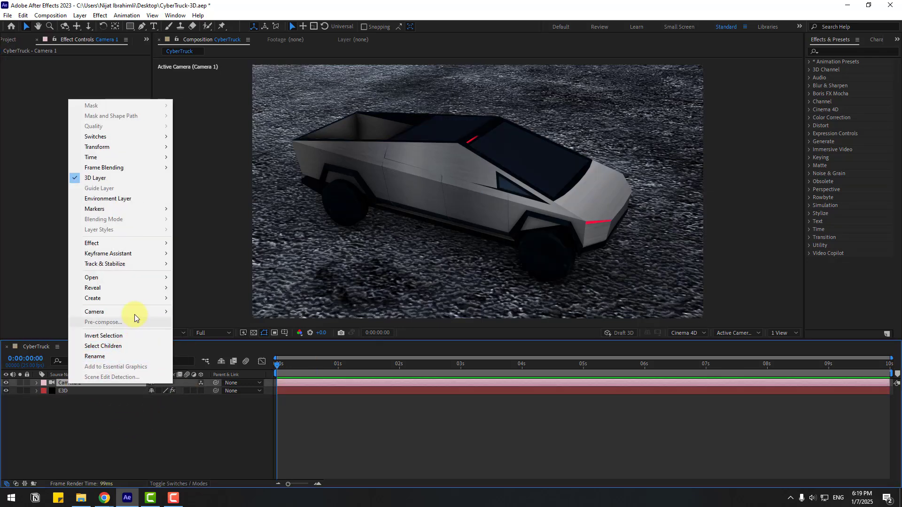
pyautogui.moveTo(135, 312)
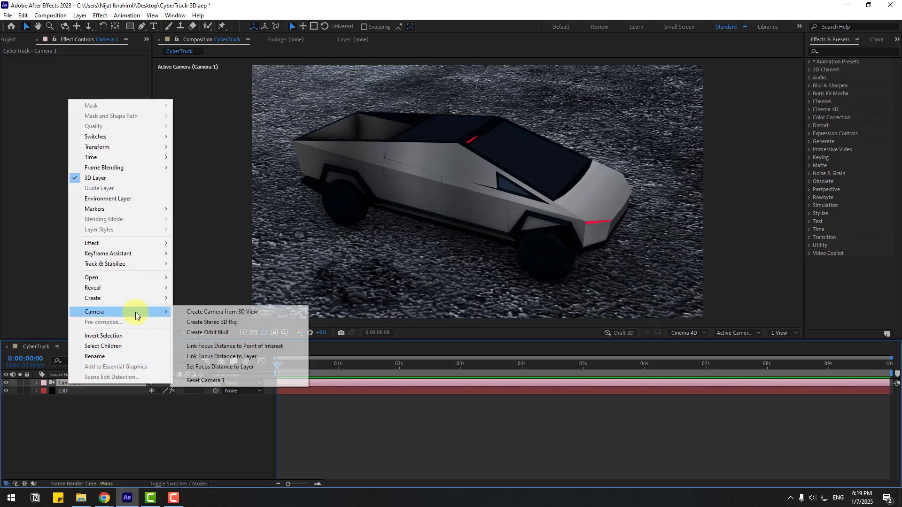
pyautogui.click(216, 333)
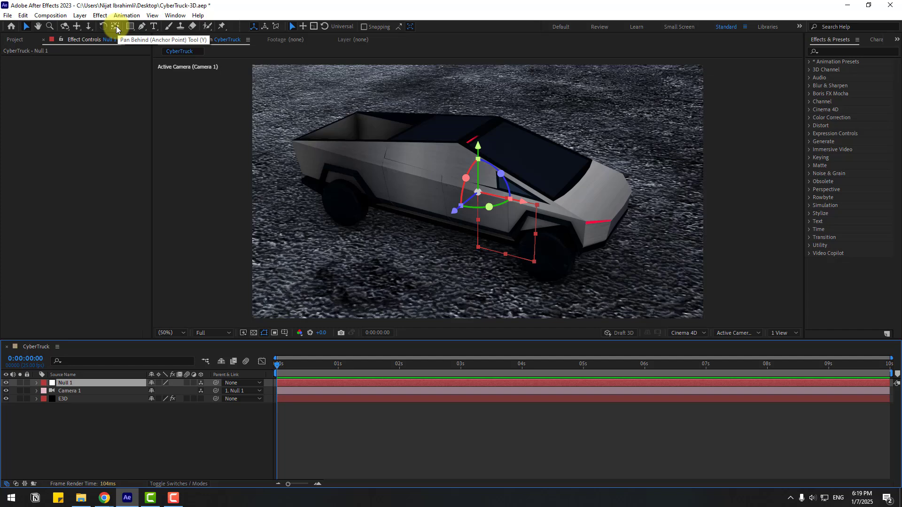
pyautogui.doubleClick(115, 26)
pyautogui.click(25, 27)
# Reveal Null 1's position and rotation properties and set starting keyframes for X, Y and Z Rotation at 0 seconds
pyautogui.click(67, 384)
pyautogui.press('r')
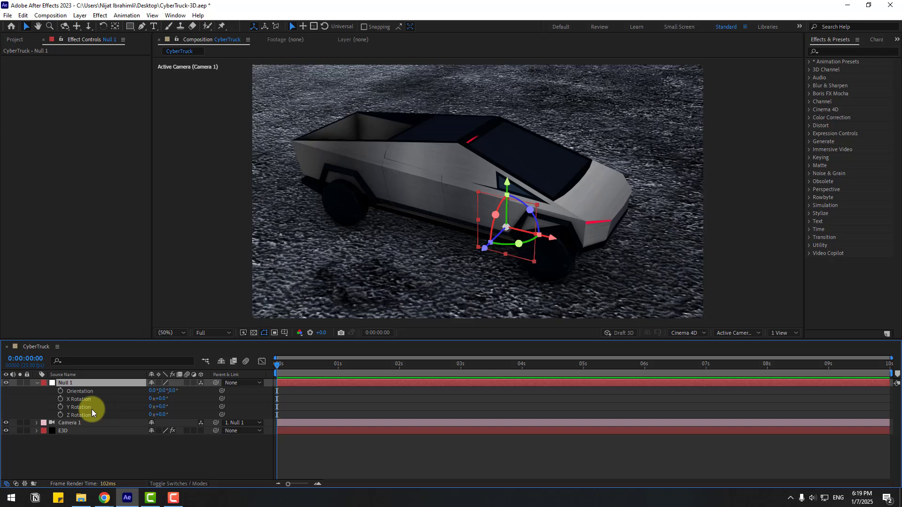
pyautogui.hotkey('shift', 'p')
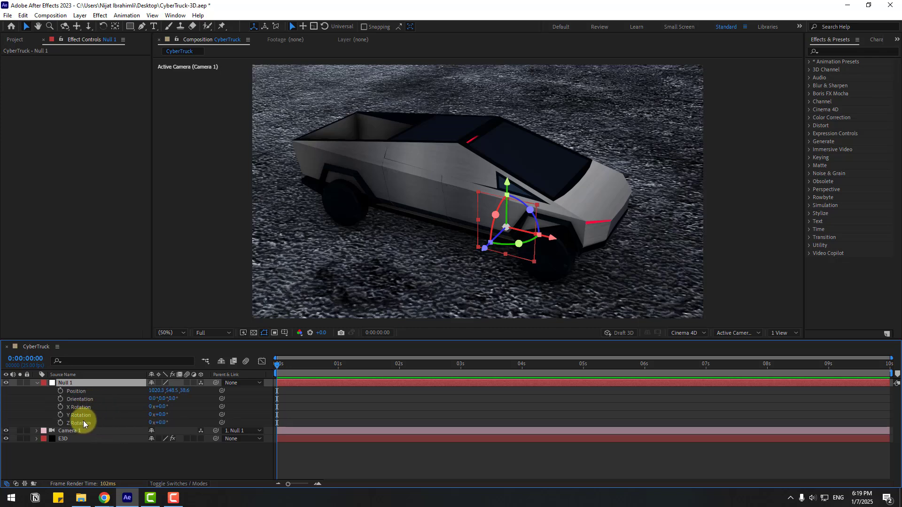
pyautogui.click(59, 408)
pyautogui.click(60, 415)
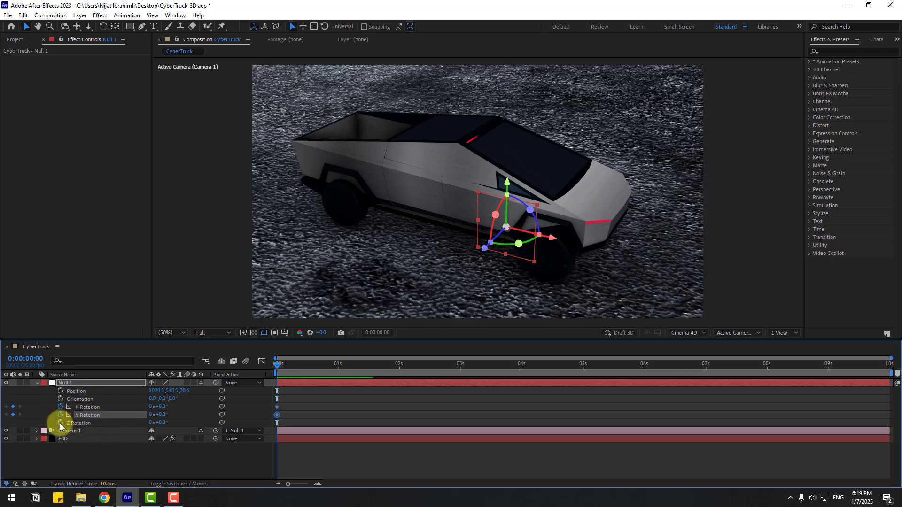
pyautogui.click(60, 423)
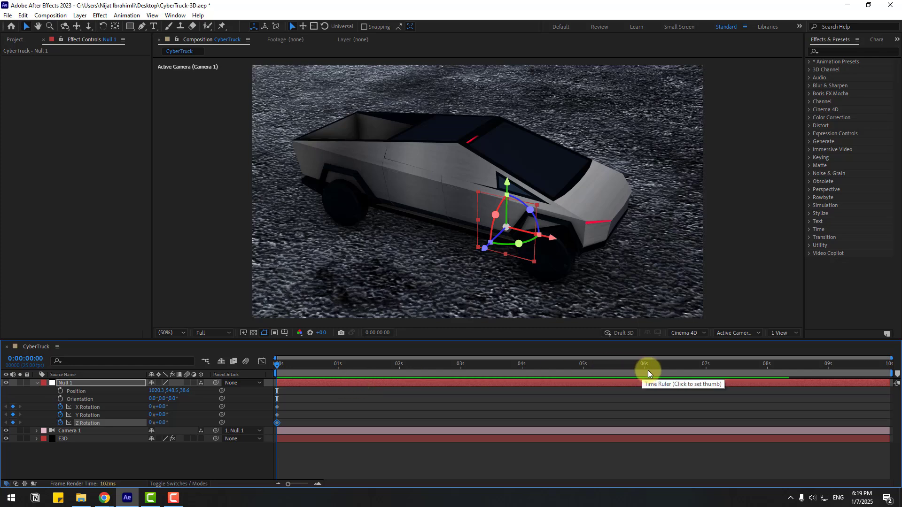
# Trim the CyberTruck composition to a work area ending at 7 seconds
pyautogui.click(706, 368)
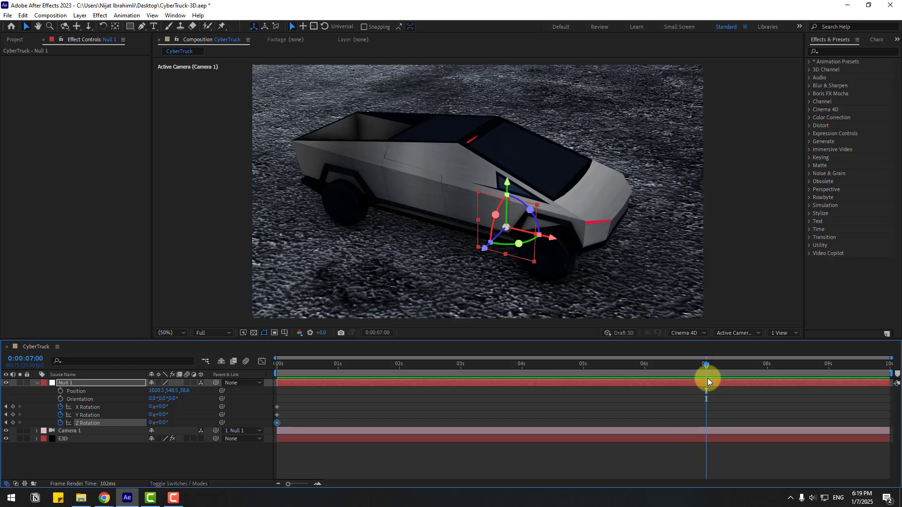
pyautogui.rightClick(659, 374)
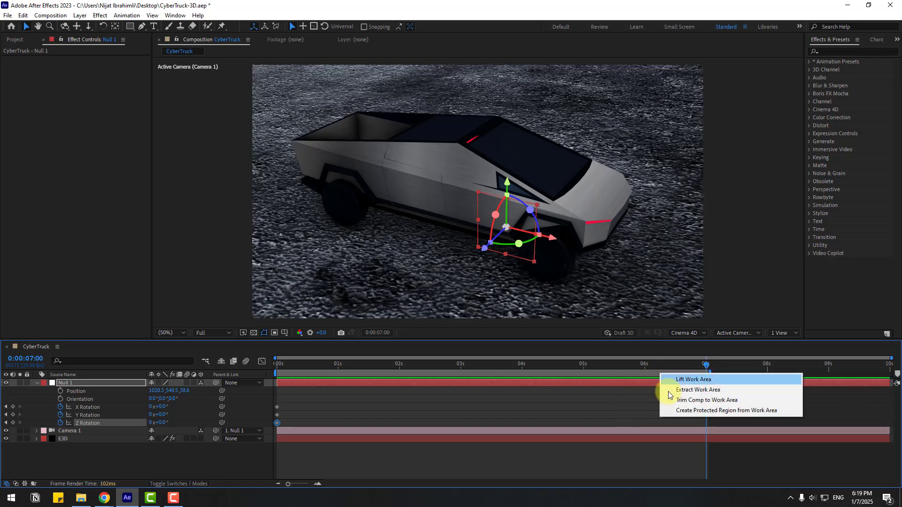
pyautogui.click(671, 401)
pyautogui.click(148, 447)
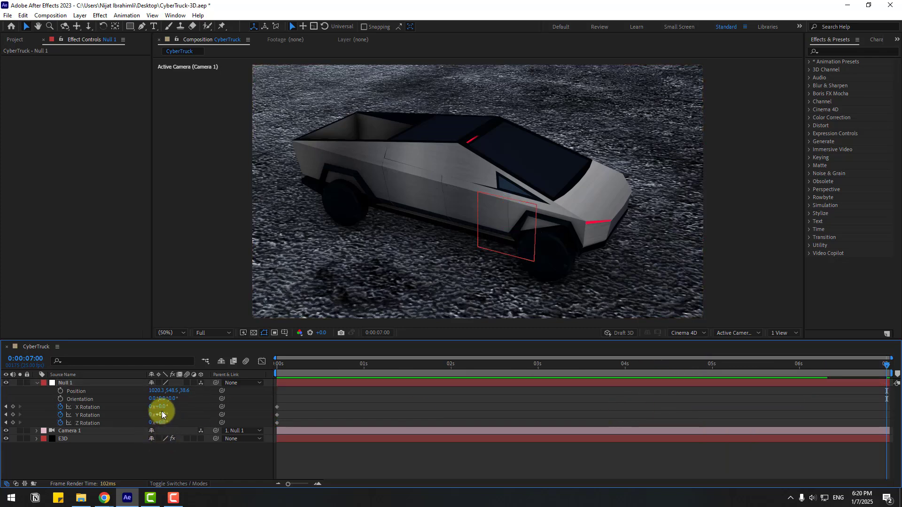
# Set Null 1's rotation at 7 seconds to X 1°, Y -99° and Z 2°
pyautogui.moveTo(160, 415); pyautogui.dragTo(115, 417)
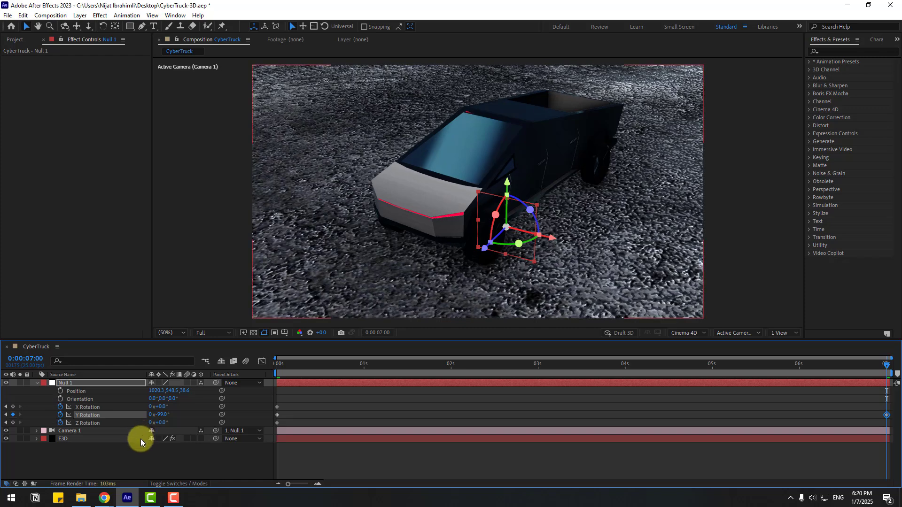
pyautogui.click(147, 462)
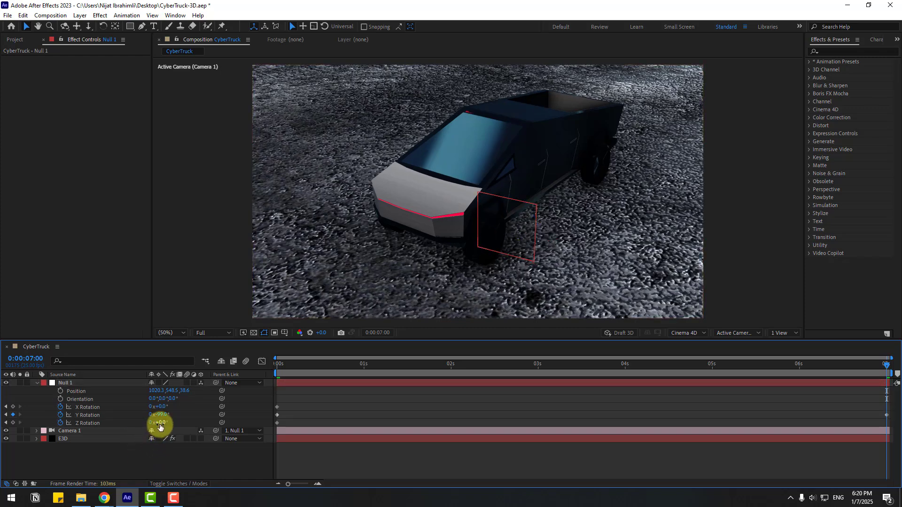
pyautogui.moveTo(162, 424); pyautogui.dragTo(168, 409)
pyautogui.click(161, 451)
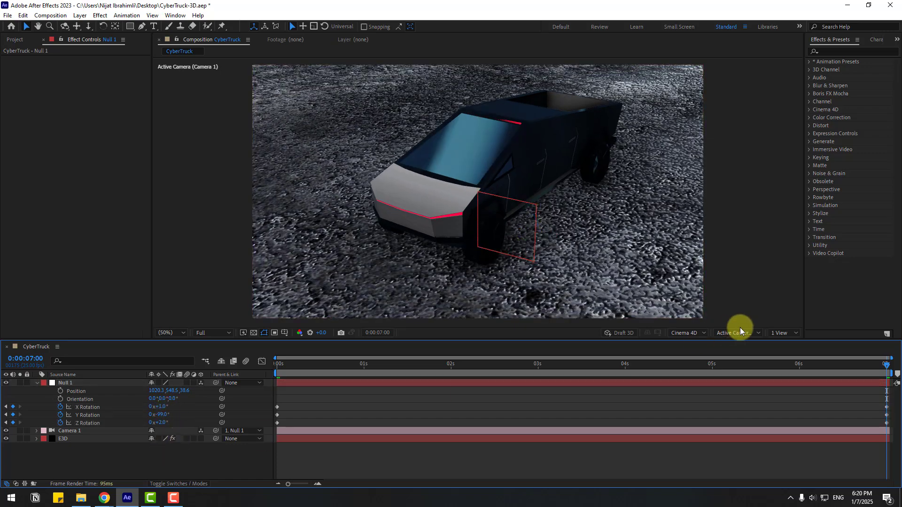
# Preview the camera's orbit around the truck, return to the first frame and save the project
pyautogui.press('space')
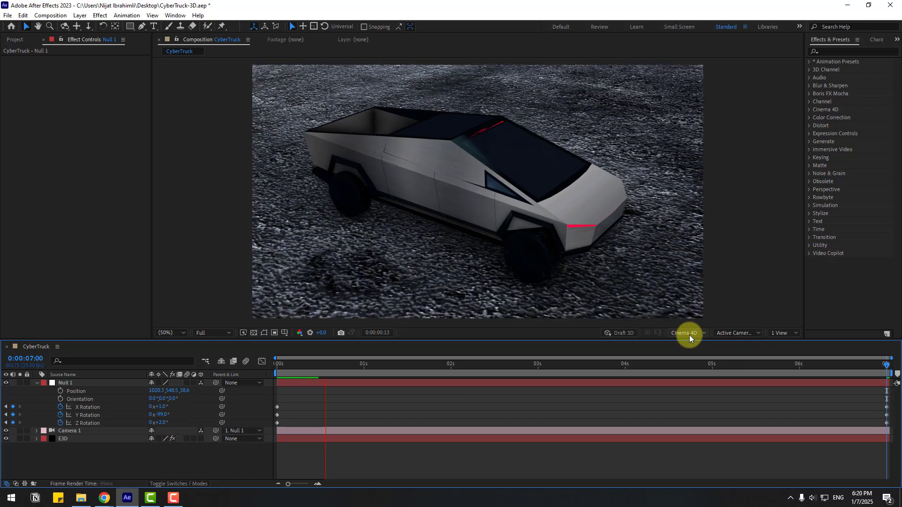
pyautogui.moveTo(362, 363); pyautogui.dragTo(195, 383)
pyautogui.hotkey('ctrl', 's')
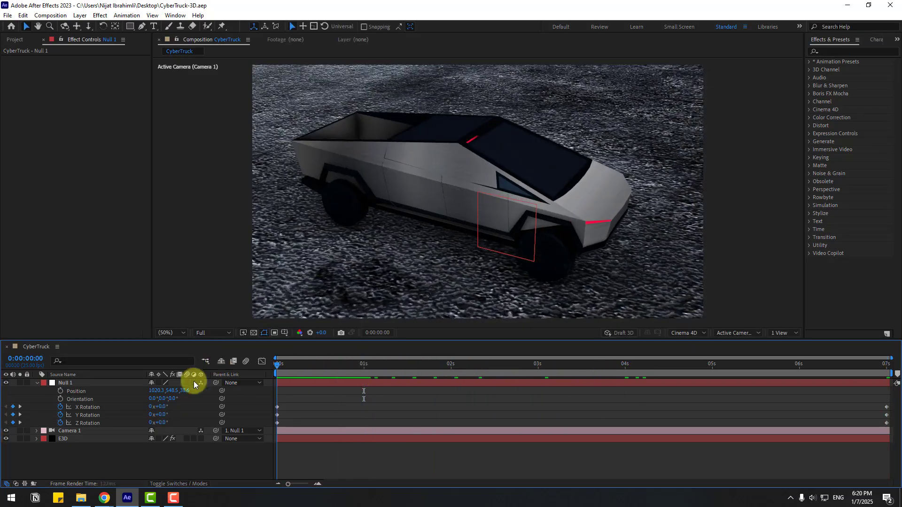
# Animate Null 1's Position with a keyframe at the start and a Z-shifted one at the end of the composition
pyautogui.click(61, 392)
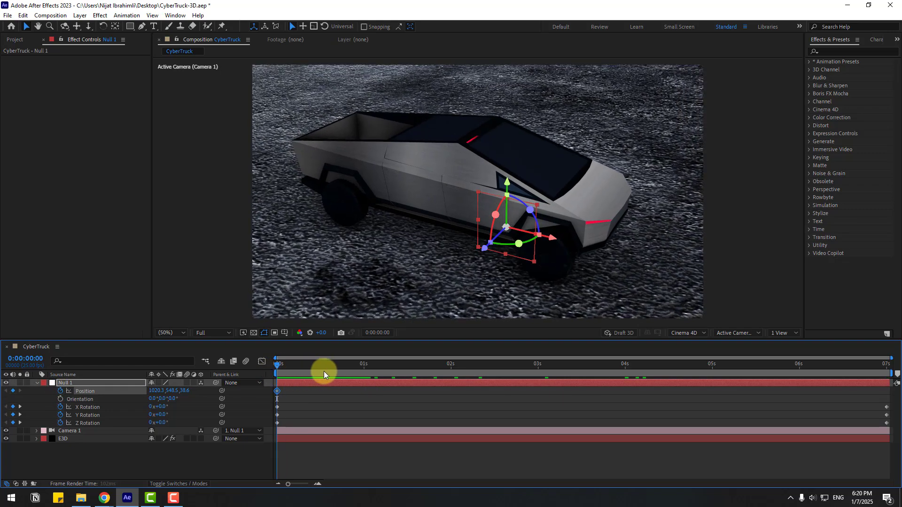
pyautogui.press('End')
pyautogui.moveTo(183, 391)
pyautogui.mouseDown()
pyautogui.moveTo(193, 392)
pyautogui.moveTo(156, 394)
pyautogui.moveTo(181, 382)
pyautogui.moveTo(137, 395)
pyautogui.moveTo(195, 388)
pyautogui.moveTo(174, 393)
pyautogui.mouseUp()
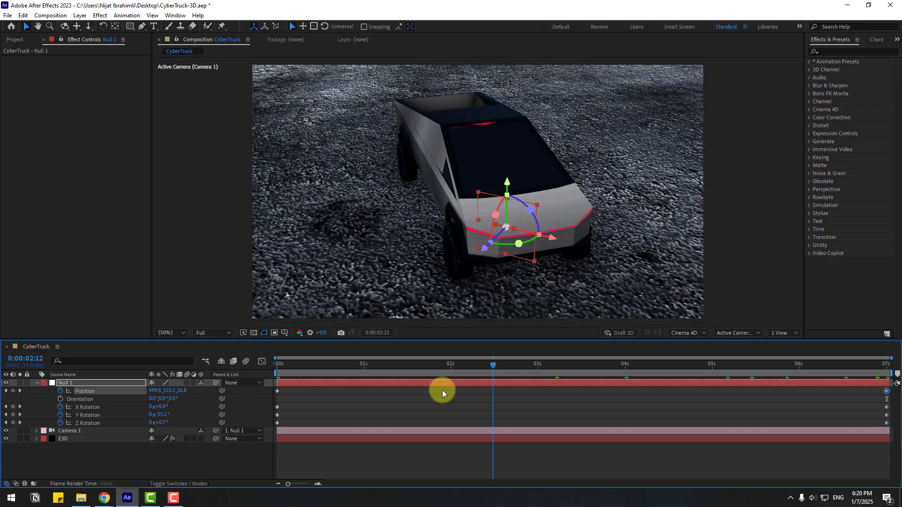
pyautogui.moveTo(442, 391); pyautogui.dragTo(267, 397)
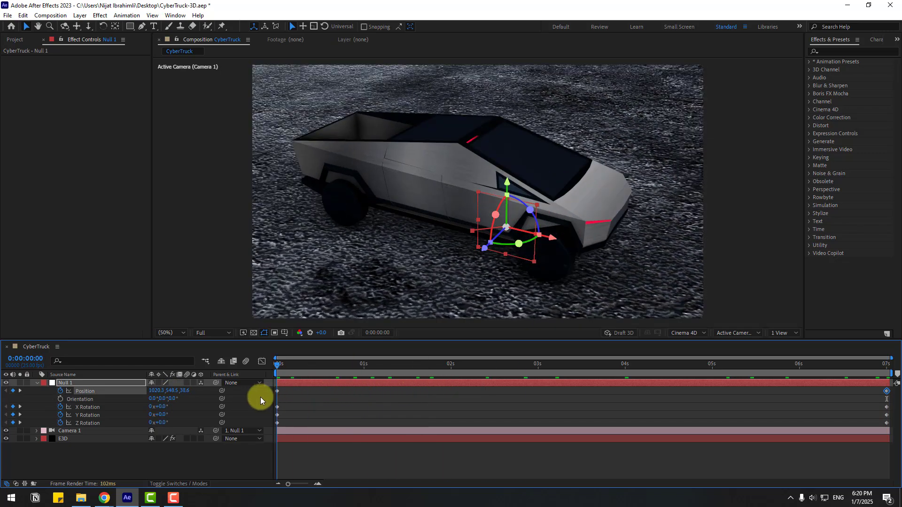
# Open the E3D layer's Scene Setup and browse to the Concrete presets under Standard_Shaders
pyautogui.click(36, 383)
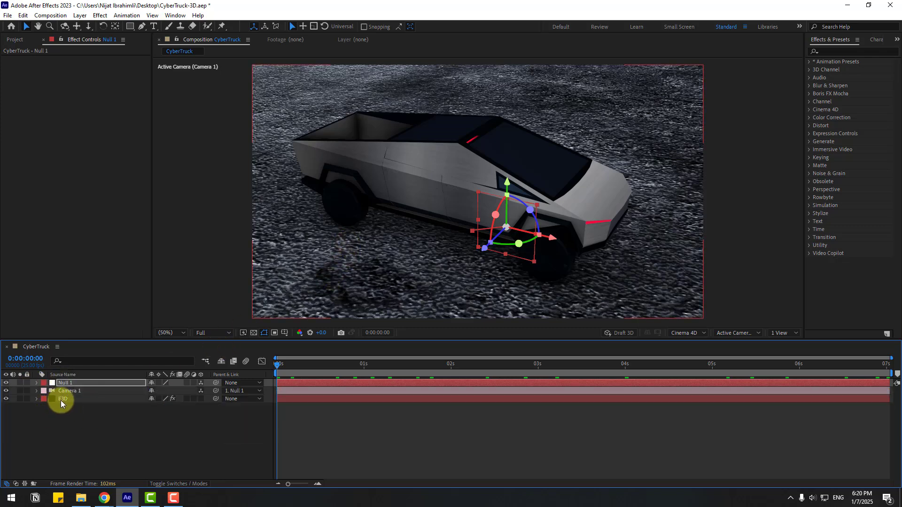
pyautogui.click(61, 400)
pyautogui.click(47, 80)
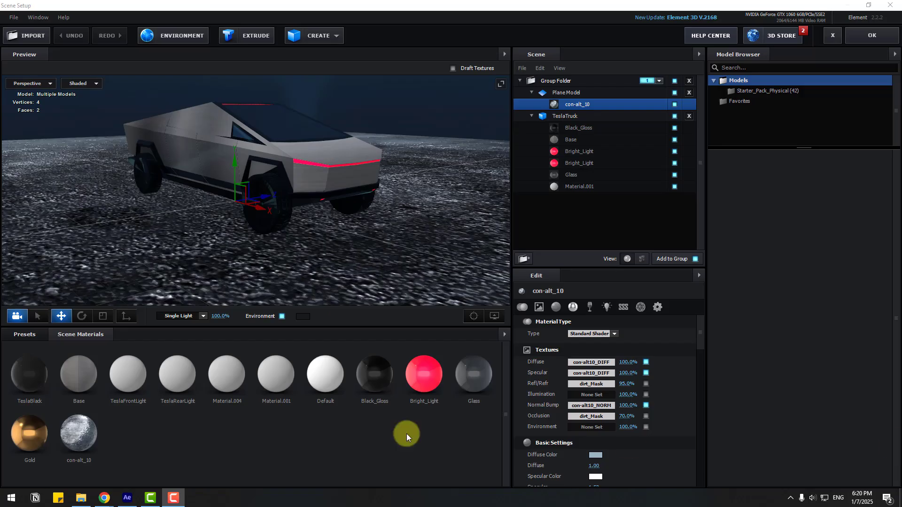
pyautogui.click(32, 338)
pyautogui.scroll(-2, 60, 435)
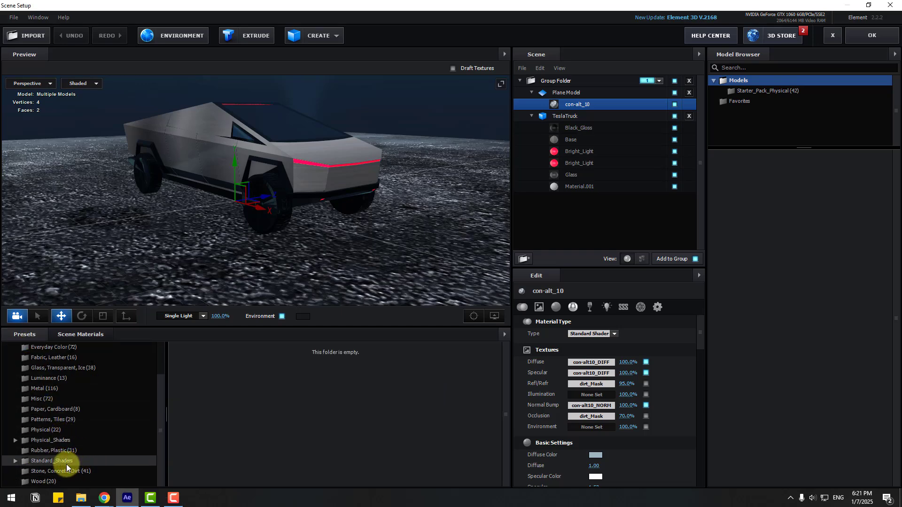
pyautogui.click(58, 463)
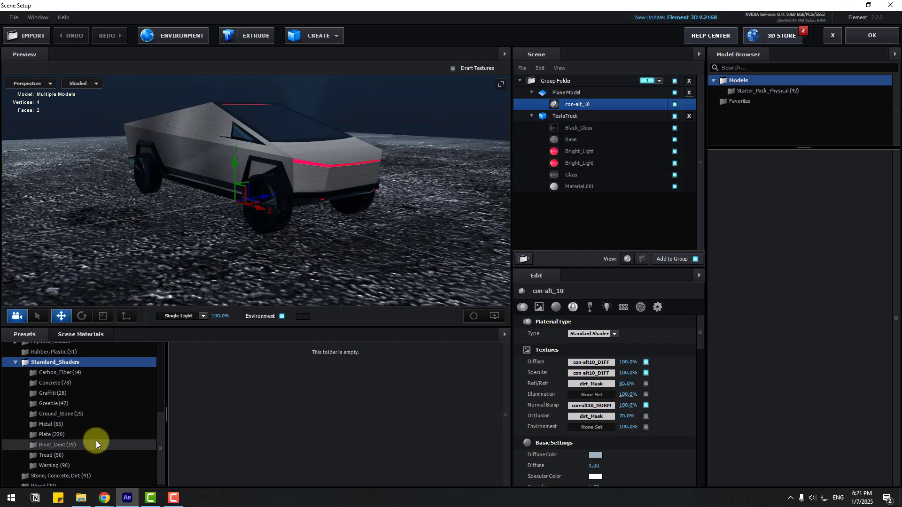
pyautogui.click(85, 383)
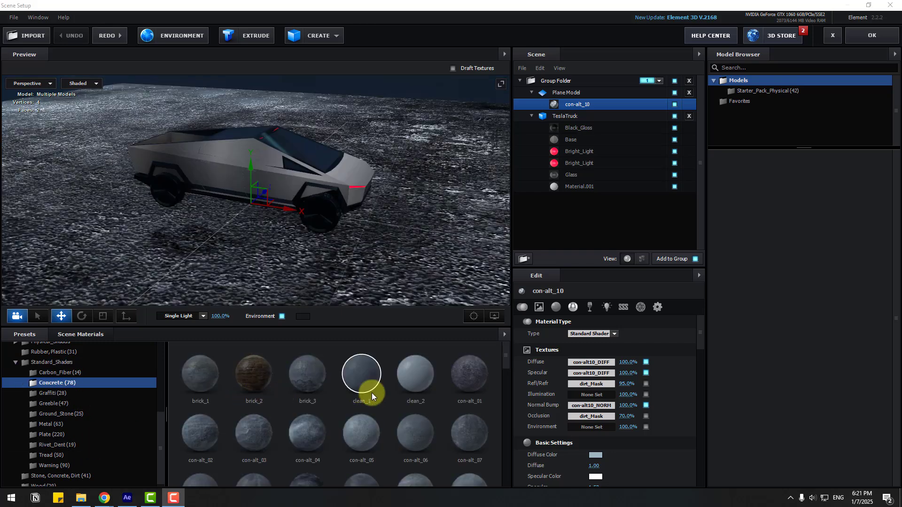
# Replace the ground plane's material with the grunge_2 concrete preset, apply the scene changes and check the animation
pyautogui.scroll(-7, 390, 406)
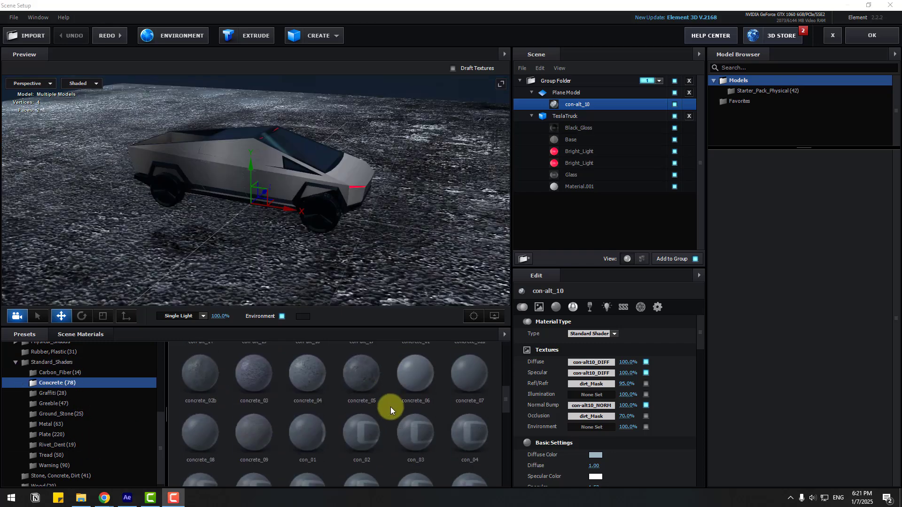
pyautogui.scroll(-2, 391, 410)
pyautogui.moveTo(415, 390); pyautogui.dragTo(219, 241)
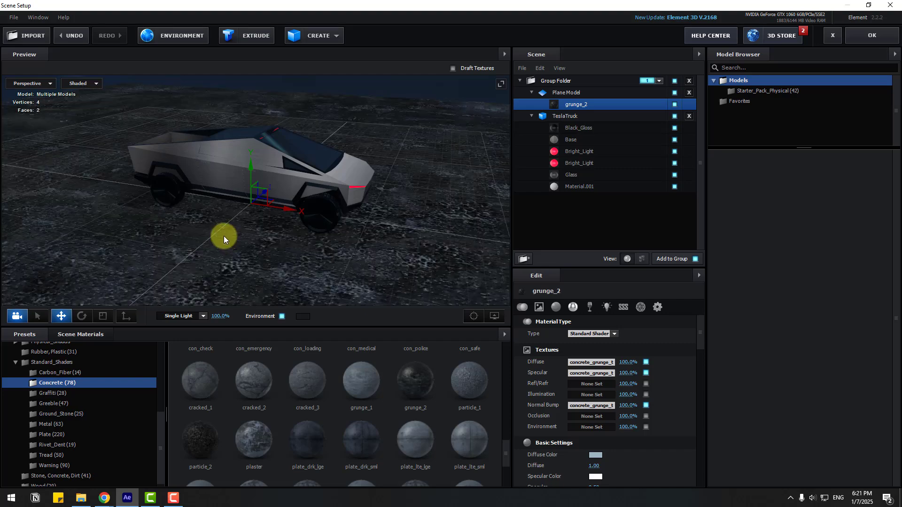
pyautogui.scroll(3, 360, 253)
pyautogui.moveTo(390, 243)
pyautogui.mouseDown()
pyautogui.moveTo(360, 252)
pyautogui.moveTo(377, 242)
pyautogui.mouseUp()
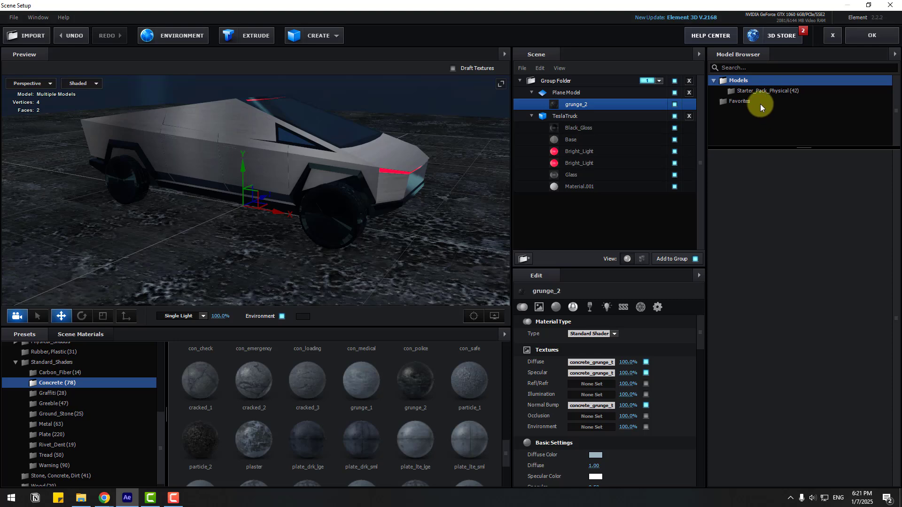
pyautogui.click(871, 35)
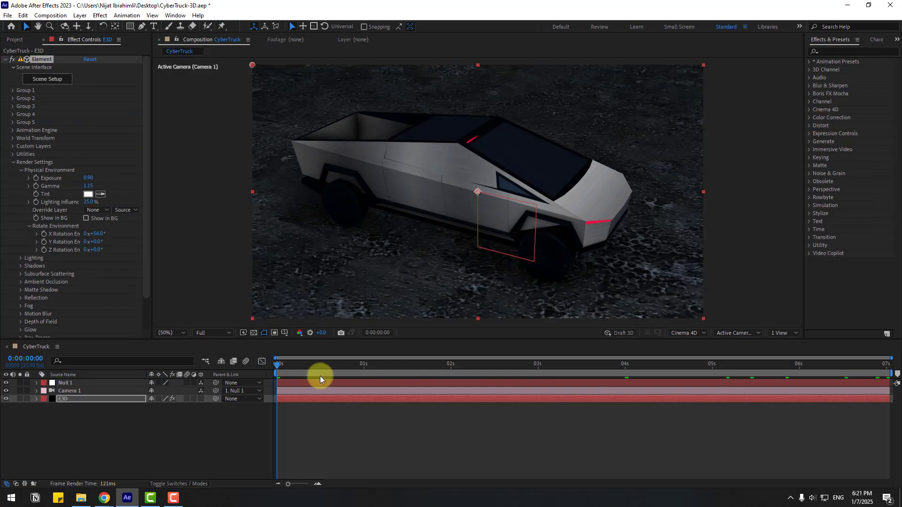
pyautogui.moveTo(288, 364); pyautogui.dragTo(128, 280)
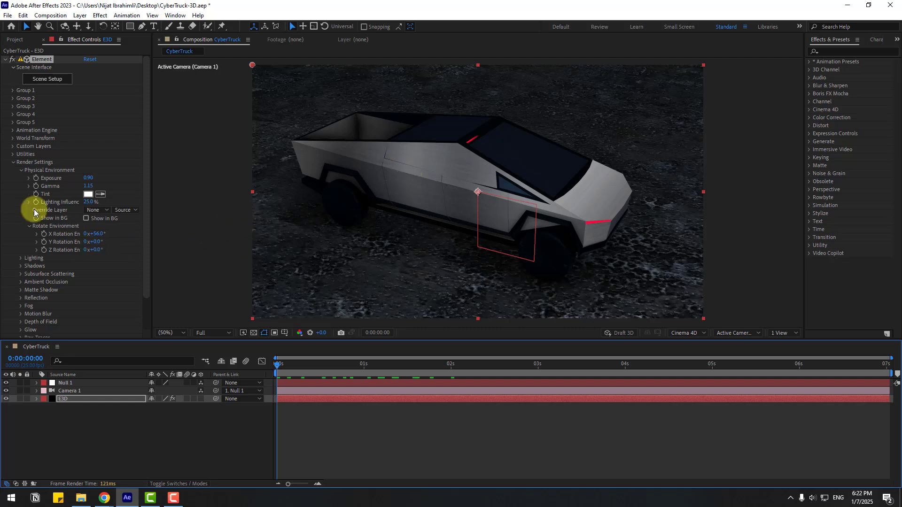
# Enable fog in Element's Render Settings and set the Fog Color to gray 8E8E8E
pyautogui.click(21, 171)
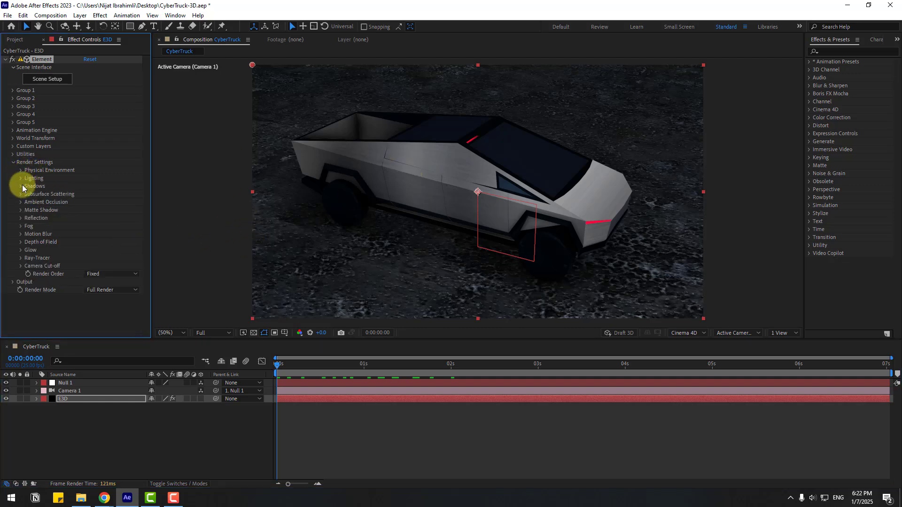
pyautogui.click(22, 227)
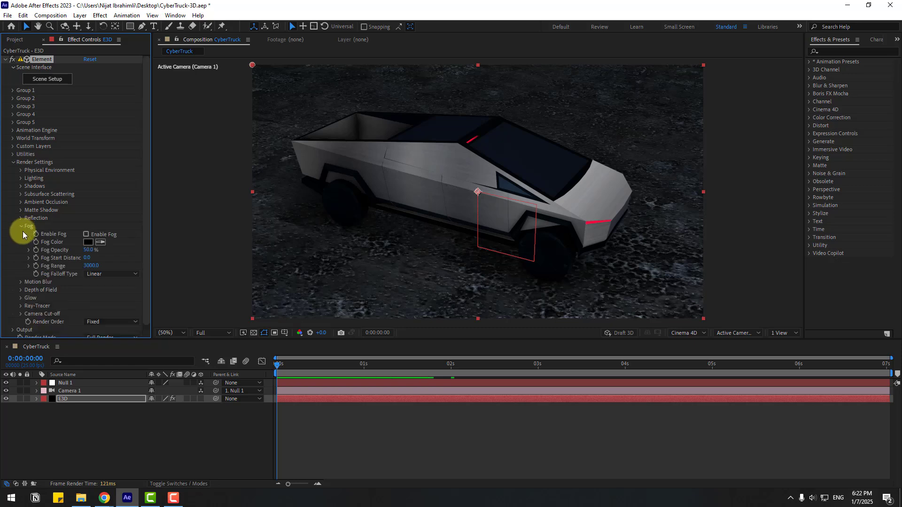
pyautogui.click(87, 242)
pyautogui.moveTo(235, 328); pyautogui.dragTo(196, 354)
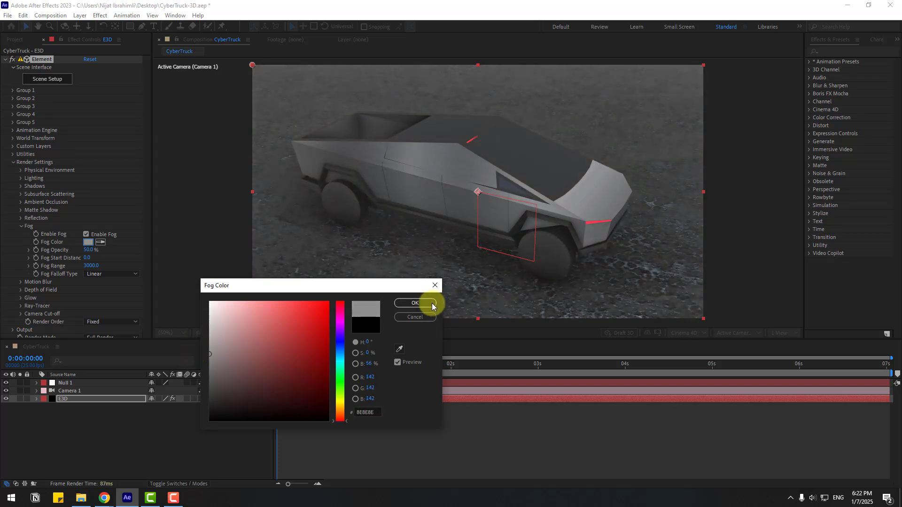
pyautogui.click(415, 303)
# Try a Fog Range of 7400, a Fog Start Distance of 270 and a Fog Opacity of 100%
pyautogui.moveTo(92, 267); pyautogui.dragTo(152, 260)
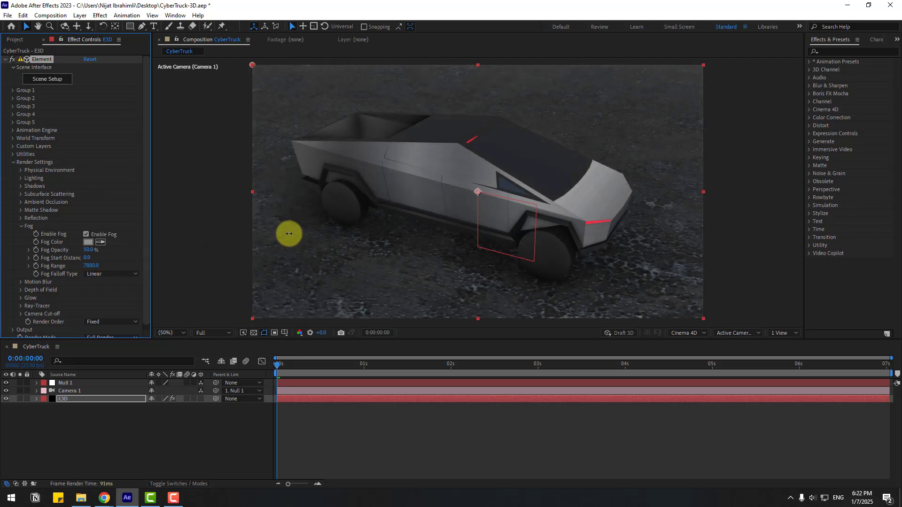
pyautogui.moveTo(289, 233); pyautogui.dragTo(268, 236)
pyautogui.moveTo(91, 258); pyautogui.dragTo(141, 247)
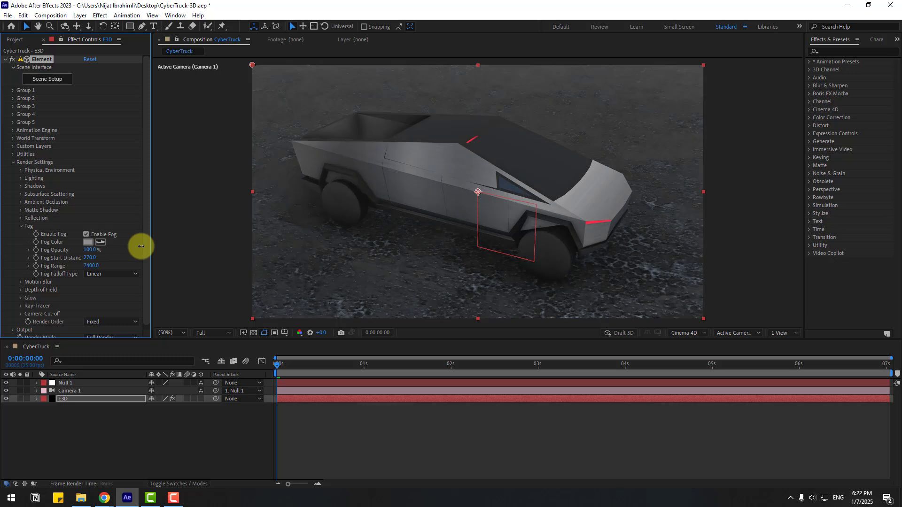
# Tint the fog bluish gray 646E77 and set its opacity to 65%, start distance to 720 and range to 1910
pyautogui.click(88, 243)
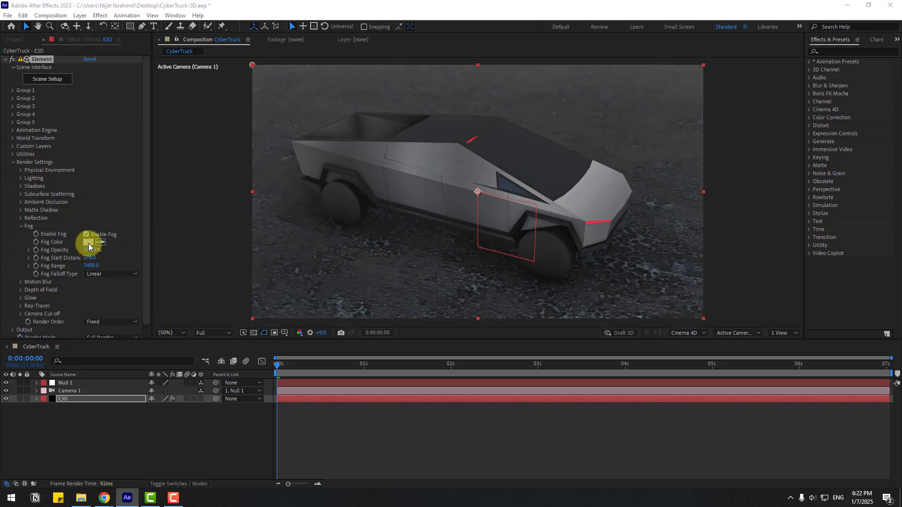
pyautogui.moveTo(343, 355); pyautogui.dragTo(342, 352)
pyautogui.moveTo(250, 389); pyautogui.dragTo(227, 365)
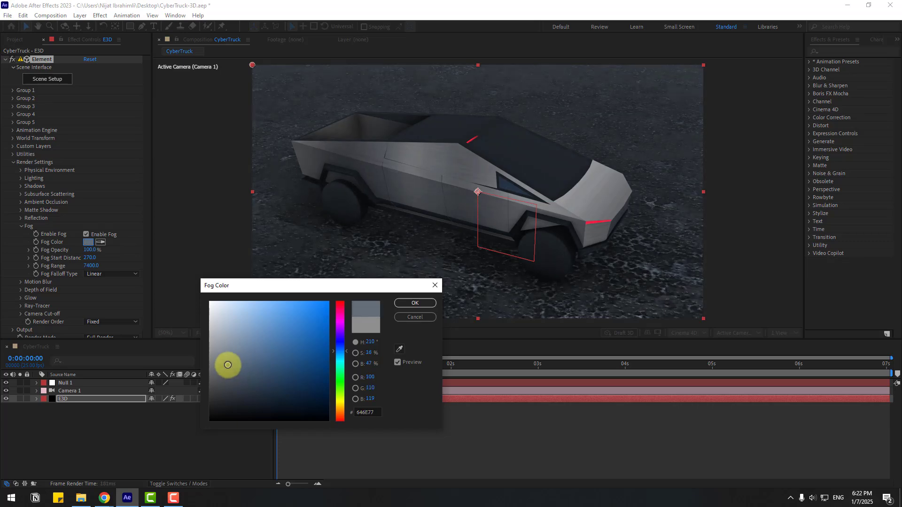
pyautogui.click(420, 304)
pyautogui.moveTo(92, 266); pyautogui.dragTo(67, 268)
pyautogui.moveTo(292, 366); pyautogui.dragTo(274, 372)
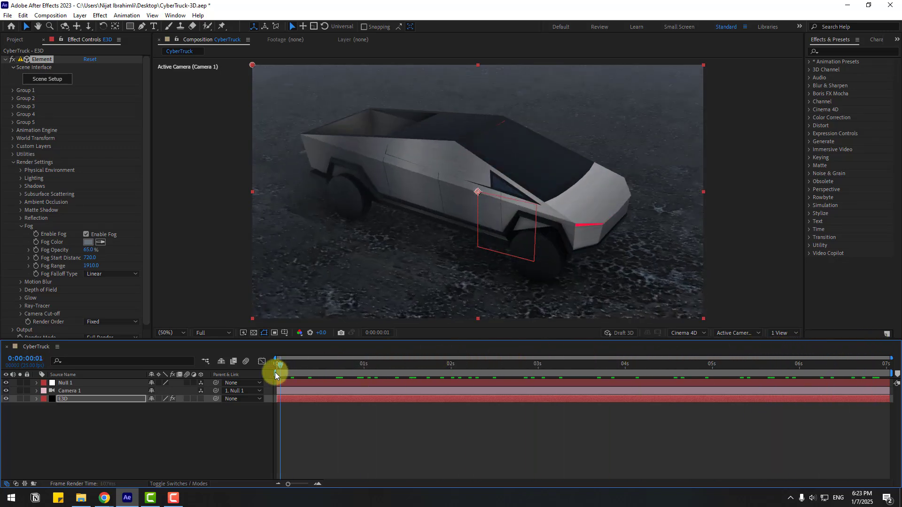
# Turn on Depth of Field for Camera 1 and lower the composition preview resolution to Quarter
pyautogui.click(115, 426)
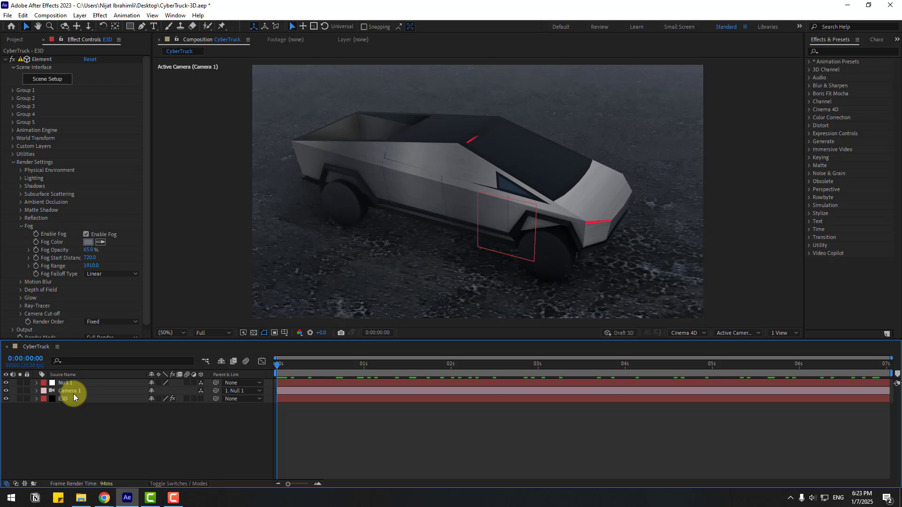
pyautogui.click(74, 393)
pyautogui.click(36, 391)
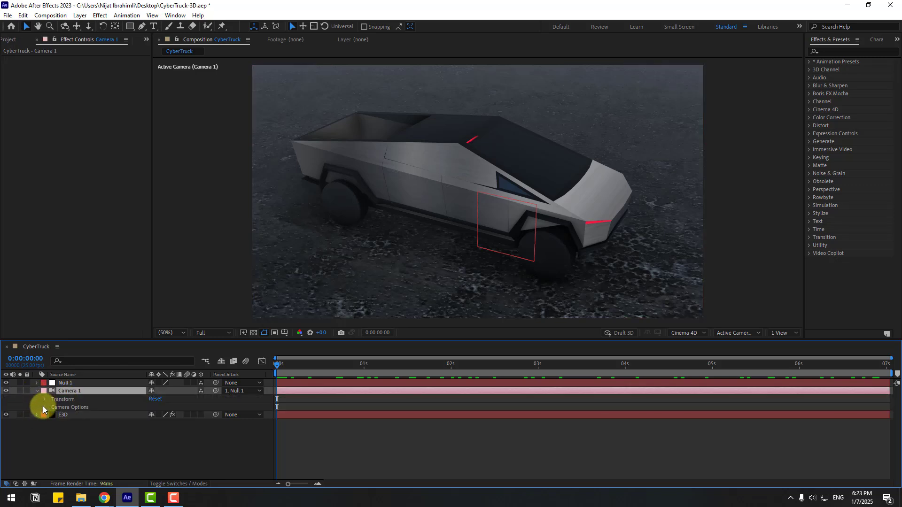
pyautogui.click(44, 408)
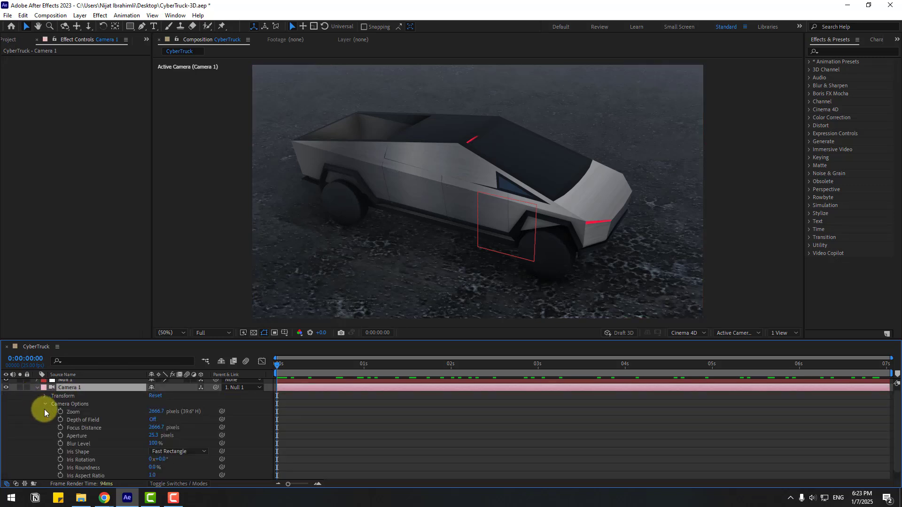
pyautogui.click(152, 420)
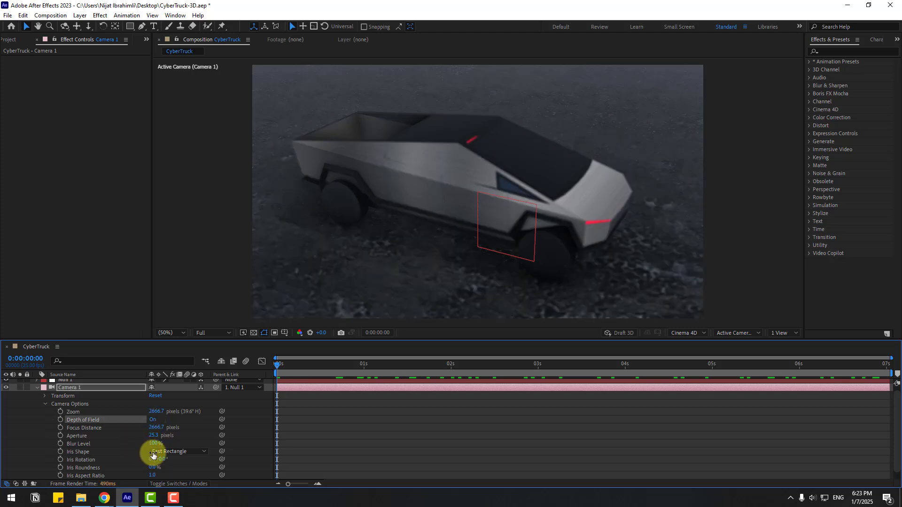
pyautogui.click(230, 333)
pyautogui.click(210, 386)
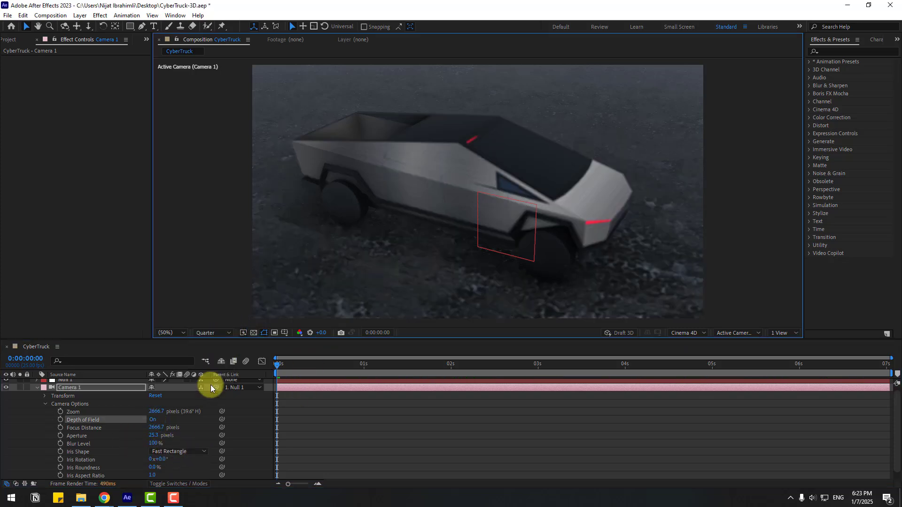
# Set Camera 1's Blur Level to 150%, Aperture to 64.3 pixels and Focus Distance to 838.7 pixels
pyautogui.click(151, 444)
pyautogui.write('150')
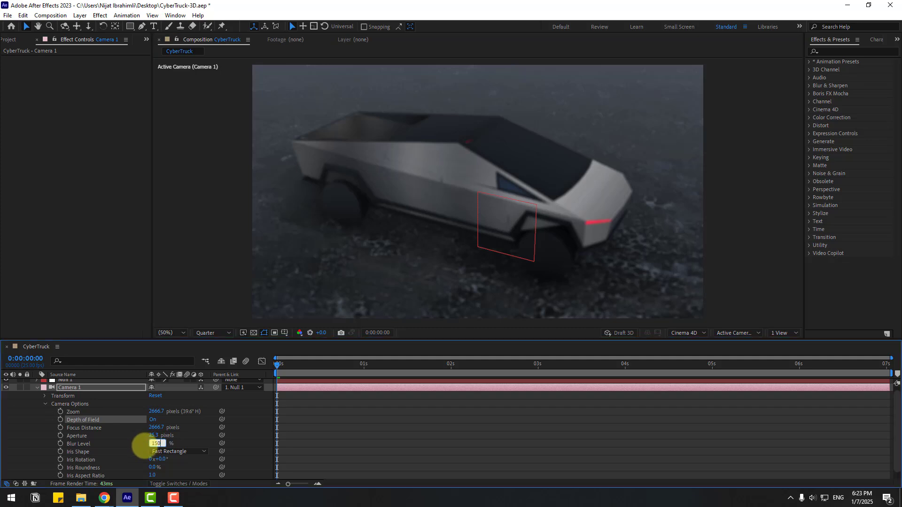
pyautogui.press('Return')
pyautogui.moveTo(151, 438); pyautogui.dragTo(0, 409)
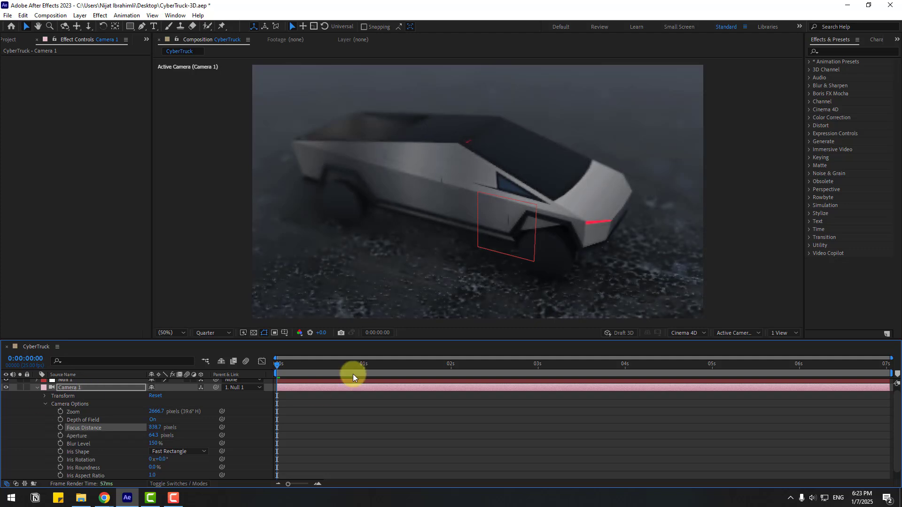
# Restore the preview resolution to Full and inspect the truck's depth-of-field blur up close on the first frame
pyautogui.moveTo(298, 368); pyautogui.dragTo(217, 343)
pyautogui.click(215, 334)
pyautogui.click(210, 353)
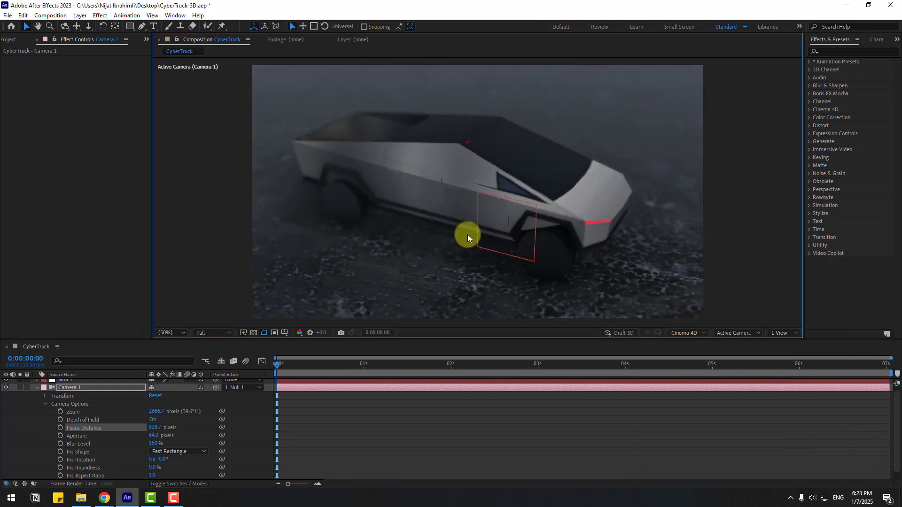
pyautogui.press('.')
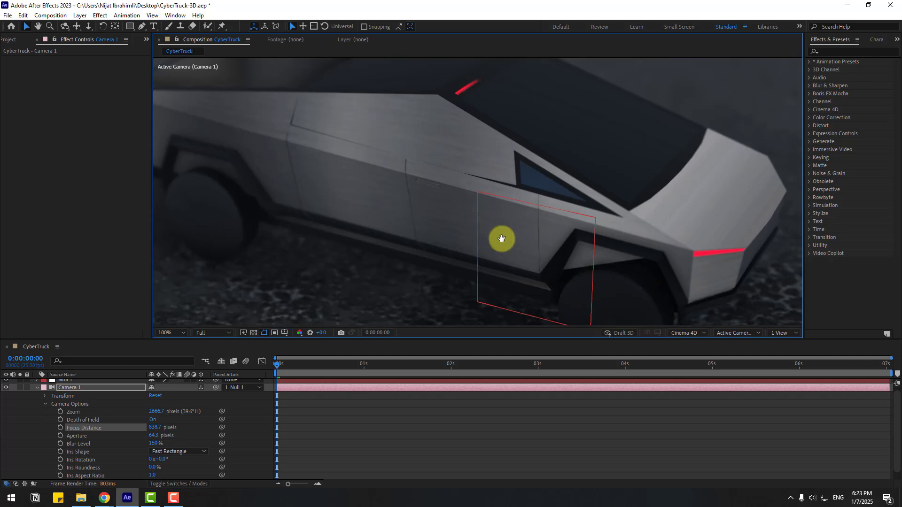
pyautogui.moveTo(502, 239); pyautogui.dragTo(427, 294)
# Examine the depth-of-field blur on the truck at 0:00:02:04, 0:00:03:21 and 0:00:05:16
pyautogui.moveTo(359, 373); pyautogui.dragTo(466, 367)
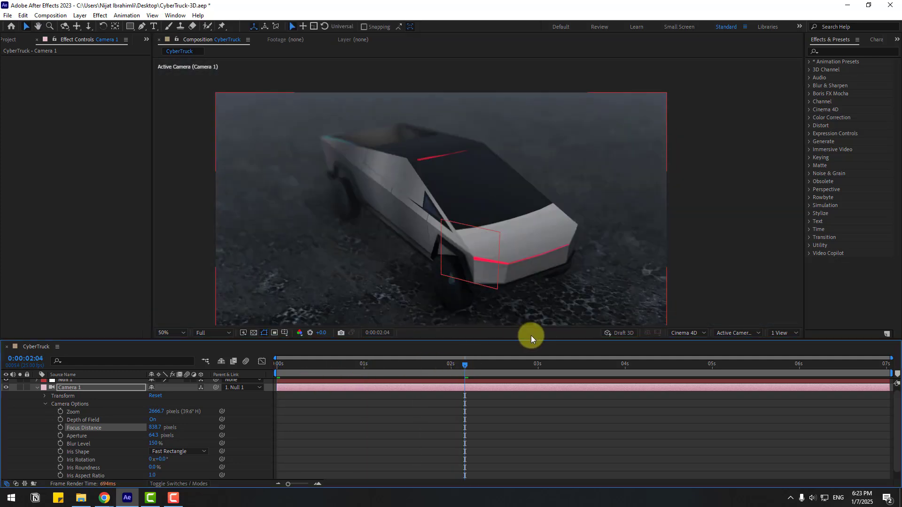
pyautogui.click(611, 363)
pyautogui.scroll(3, 446, 224)
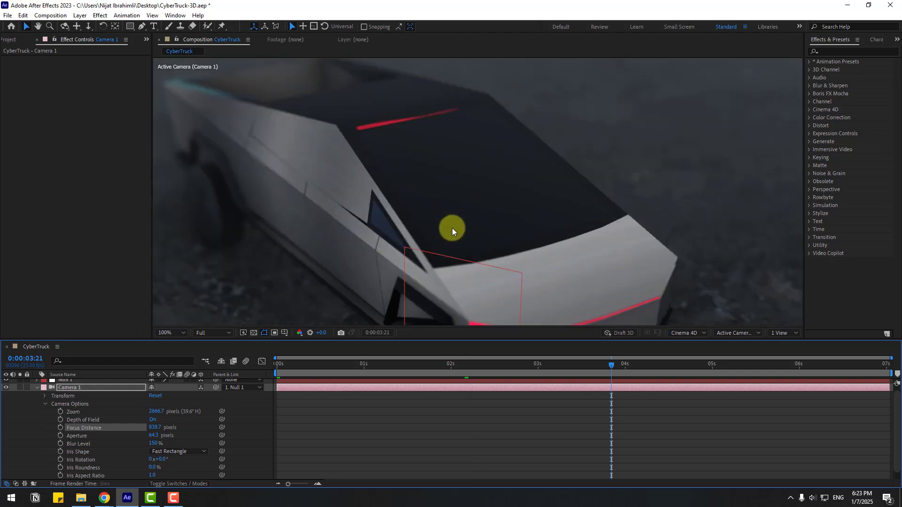
pyautogui.click(768, 362)
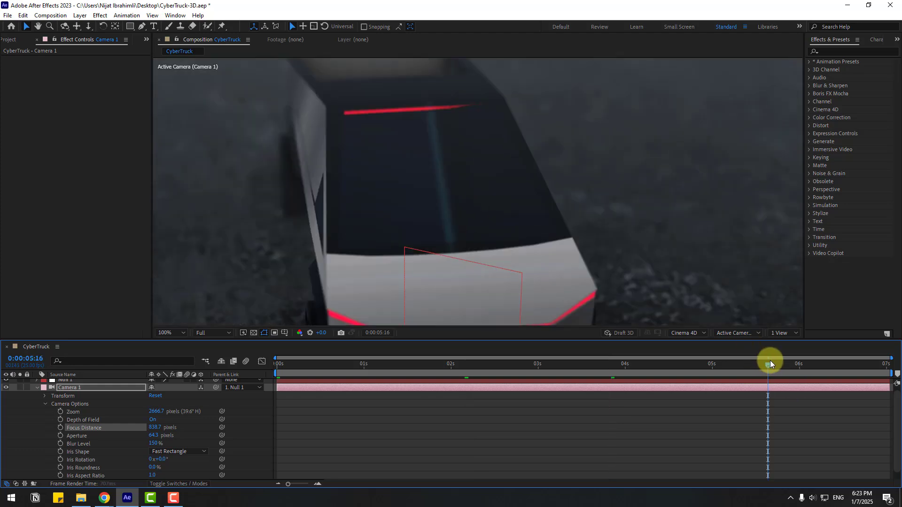
pyautogui.scroll(-2, 628, 230)
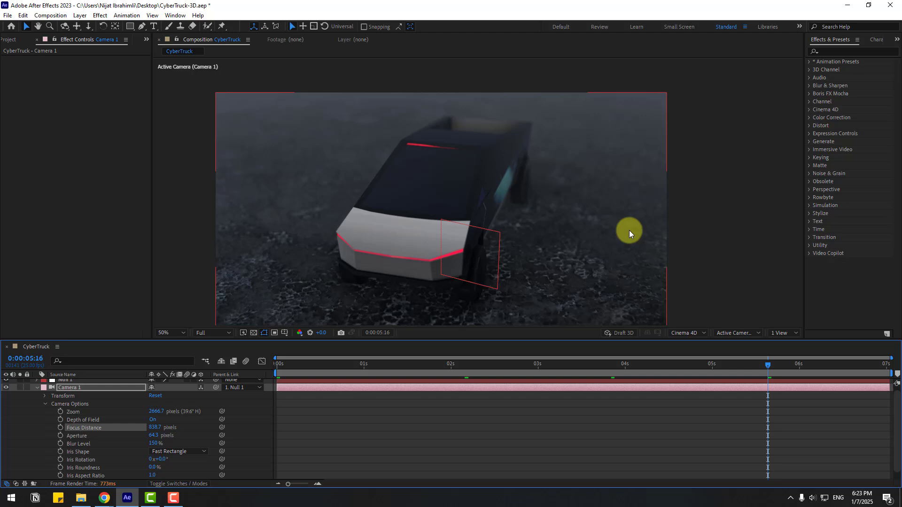
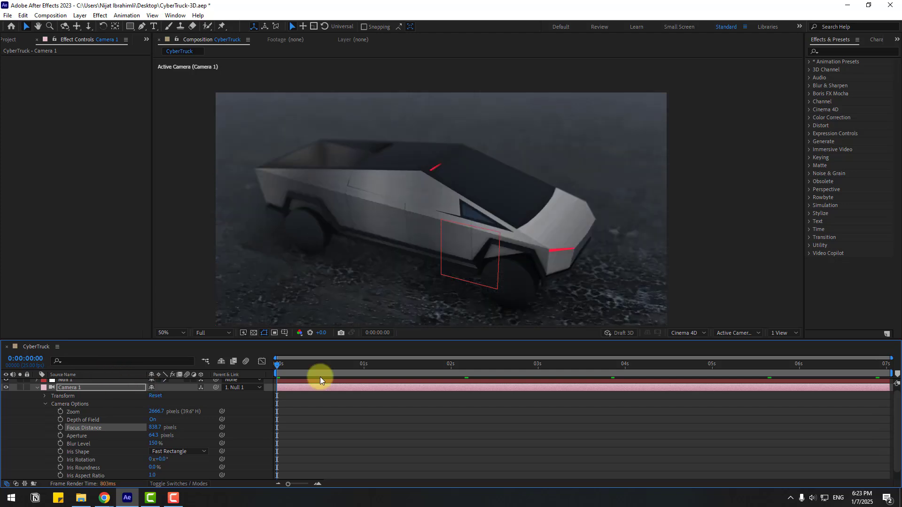
# Lower the composition preview resolution to Quarter and select the E3D layer
pyautogui.click(223, 334)
pyautogui.click(211, 386)
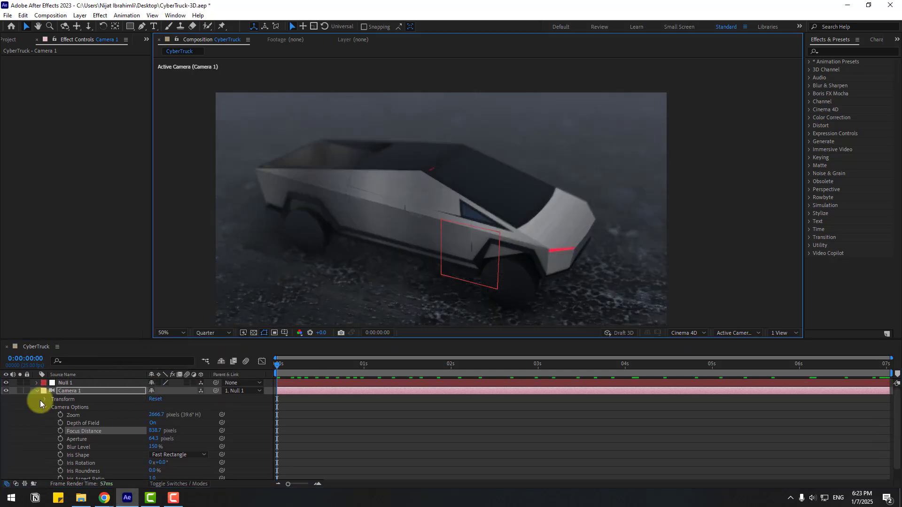
pyautogui.click(37, 392)
pyautogui.click(73, 400)
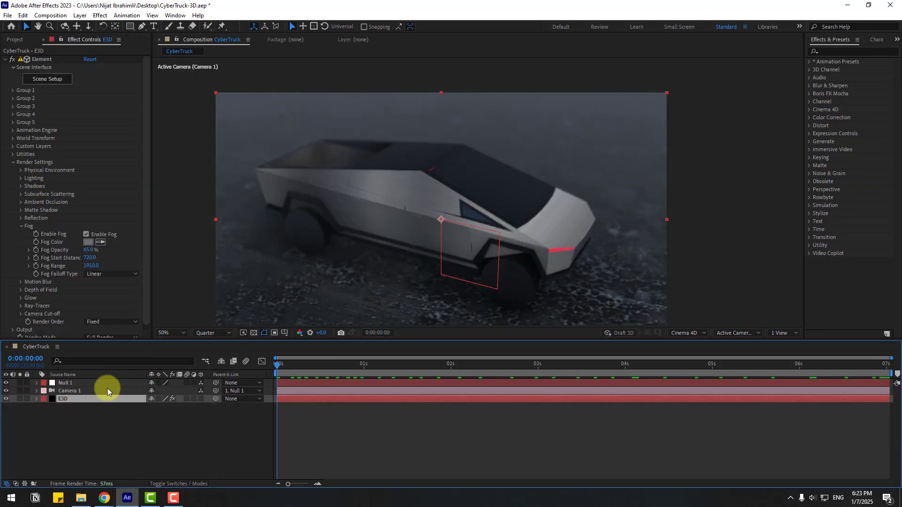
# Animate Element's X Rotation Environment from 0° at the first frame to 152° at 0:00:07:00
pyautogui.click(21, 227)
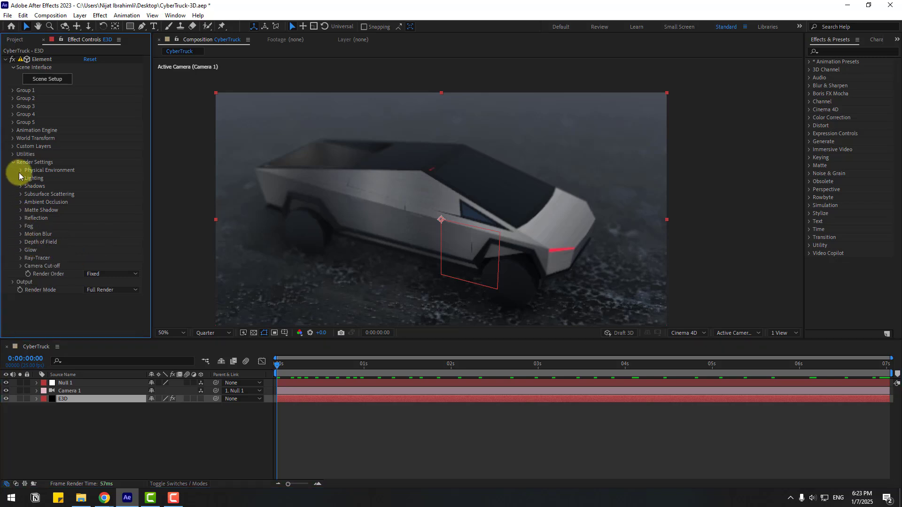
pyautogui.click(21, 171)
pyautogui.click(29, 226)
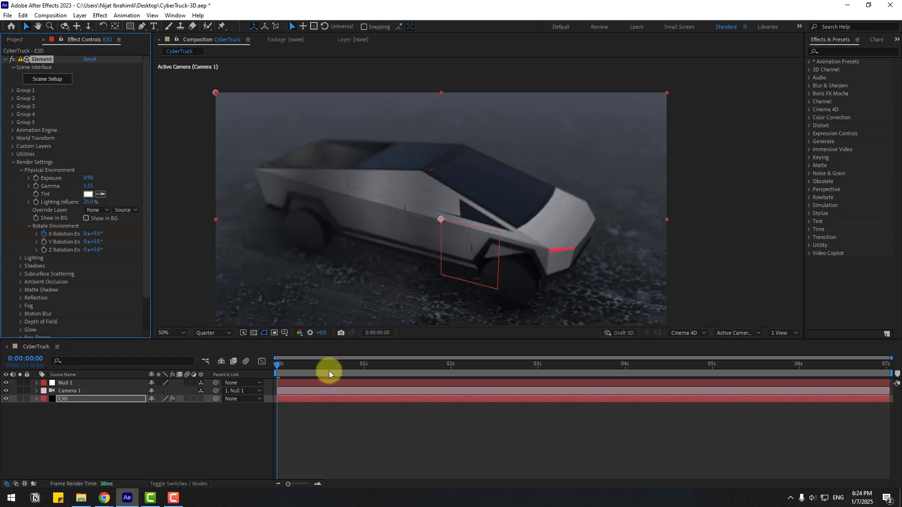
pyautogui.moveTo(282, 365); pyautogui.dragTo(896, 364)
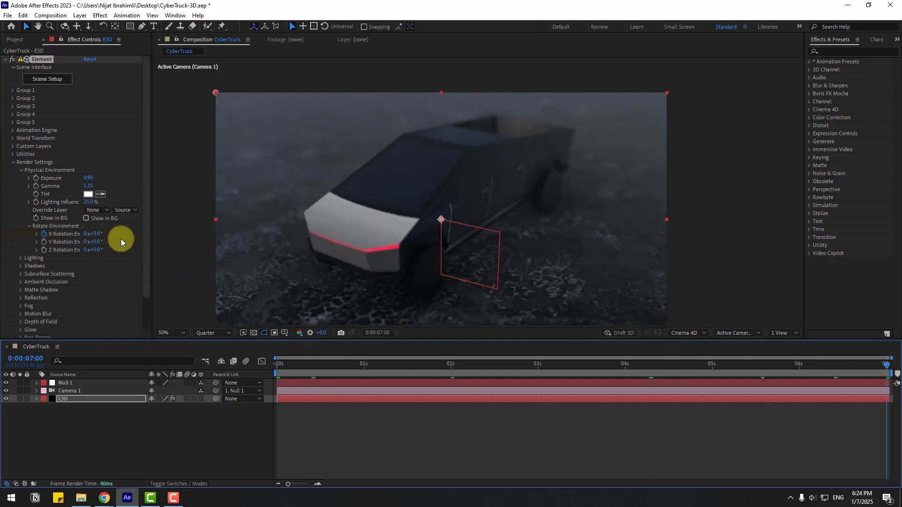
pyautogui.moveTo(96, 236); pyautogui.dragTo(163, 230)
# Play back the rotating environment reflections on the truck and return to the first frame
pyautogui.press('space')
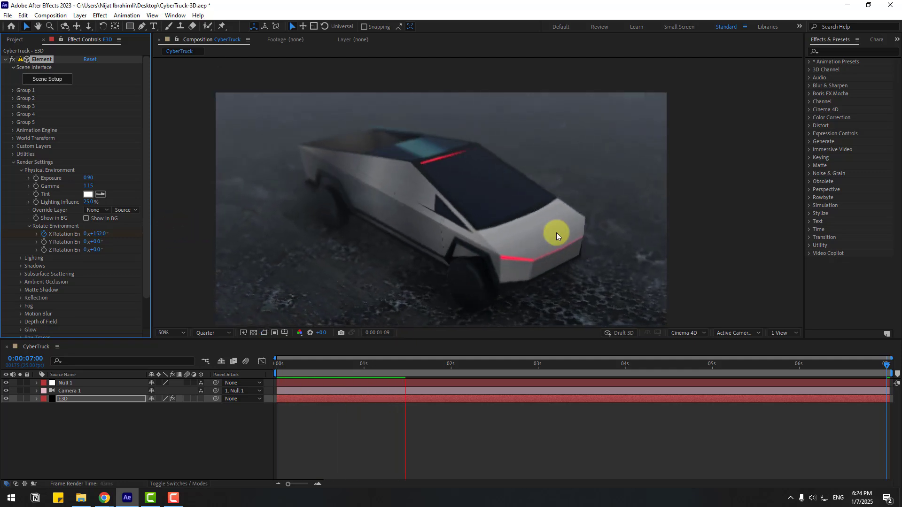
pyautogui.scroll(-2, 543, 209)
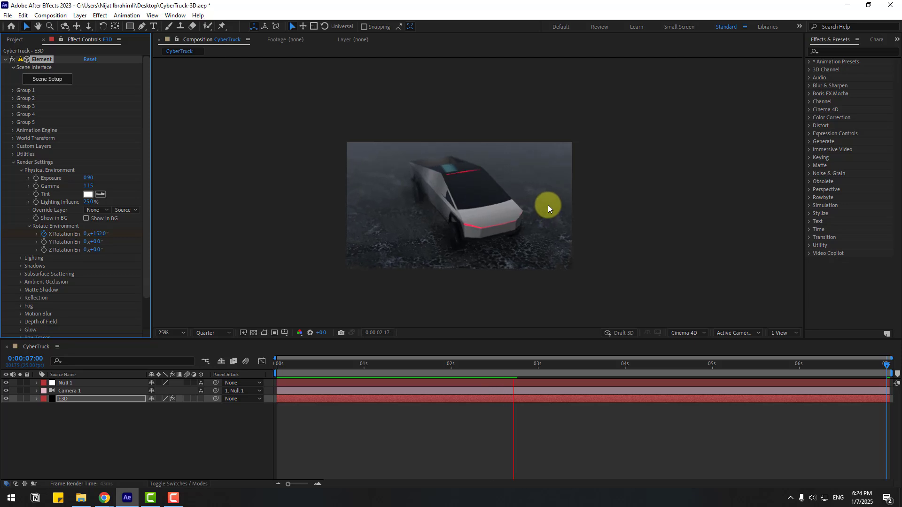
pyautogui.scroll(2, 555, 204)
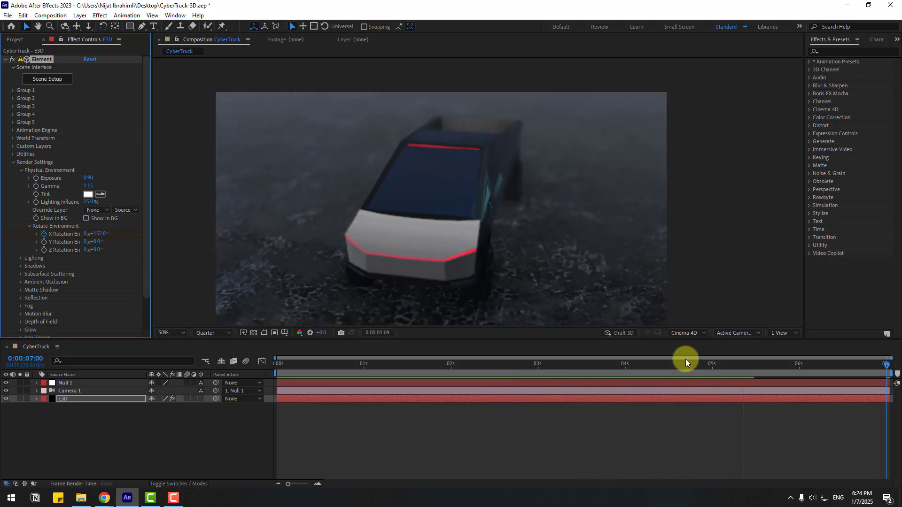
pyautogui.moveTo(697, 364); pyautogui.dragTo(262, 376)
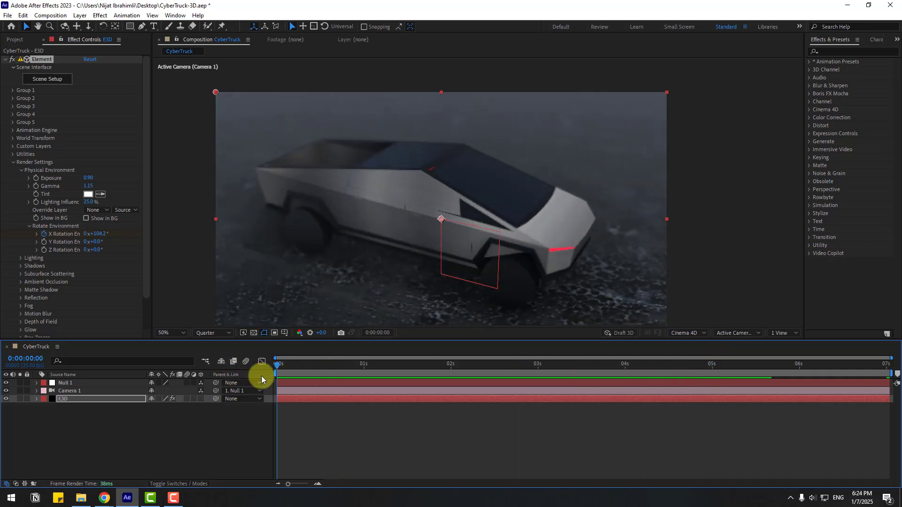
# In the E3D layer's Scene Setup, assign the TeslaTruck model to auxiliary animation Channel 1
pyautogui.click(60, 399)
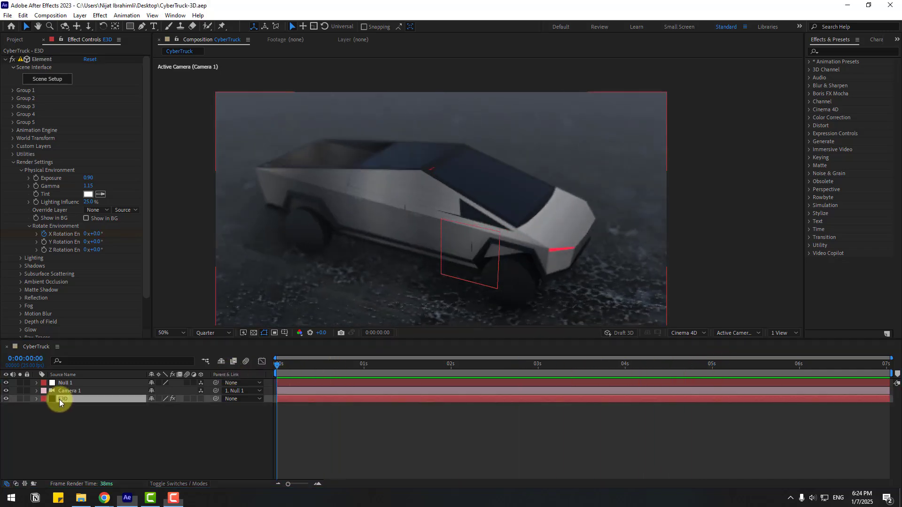
pyautogui.click(50, 81)
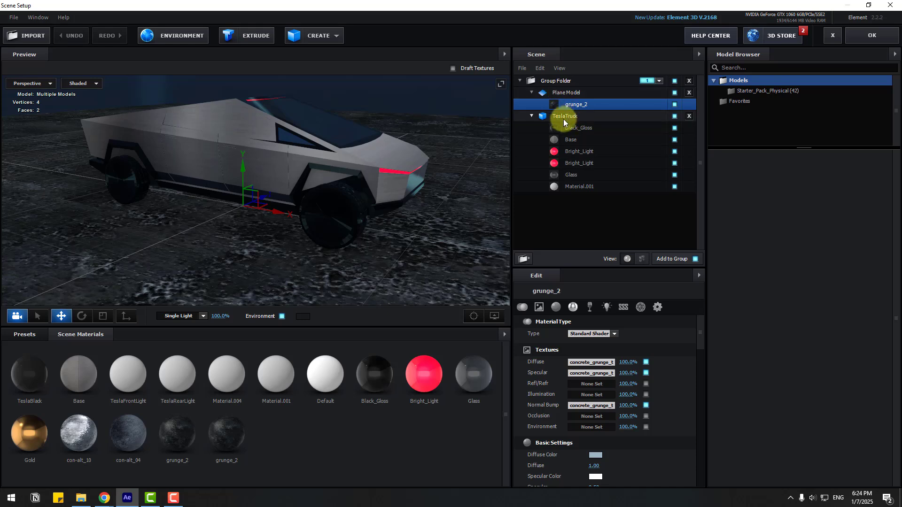
pyautogui.click(561, 119)
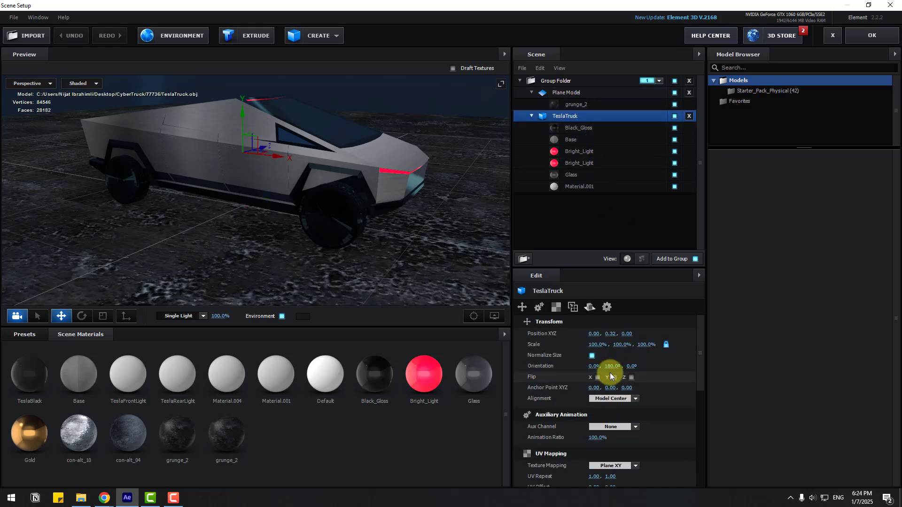
pyautogui.scroll(-5, 574, 373)
pyautogui.click(599, 361)
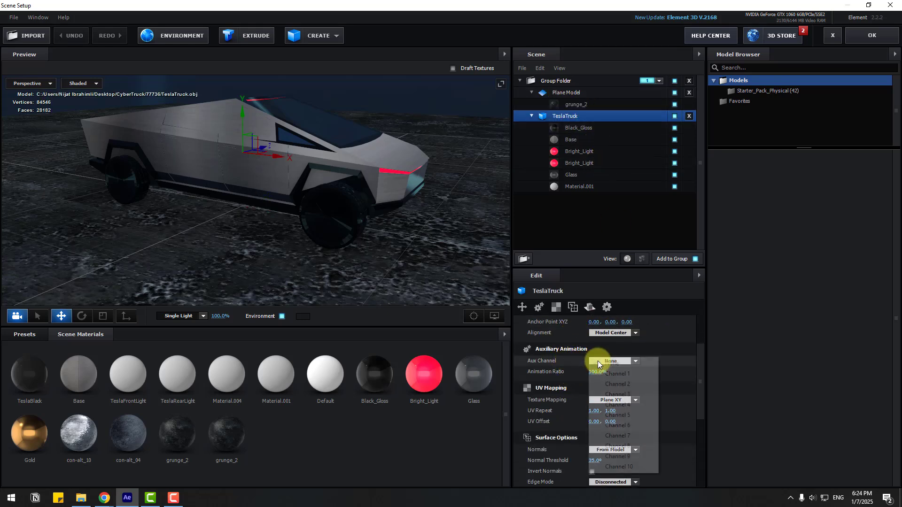
pyautogui.click(606, 375)
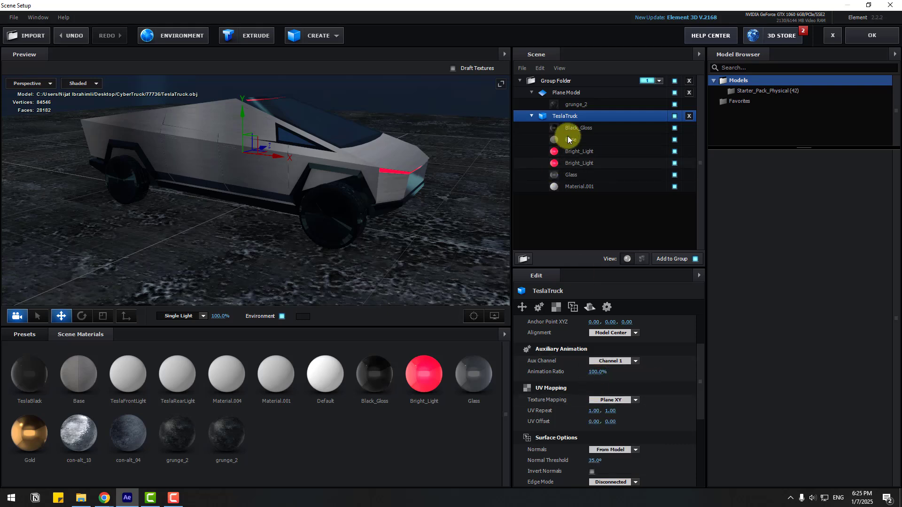
# Assign the Plane Model to auxiliary animation Channel 2 and apply the scene changes
pyautogui.click(569, 92)
pyautogui.scroll(-2, 569, 403)
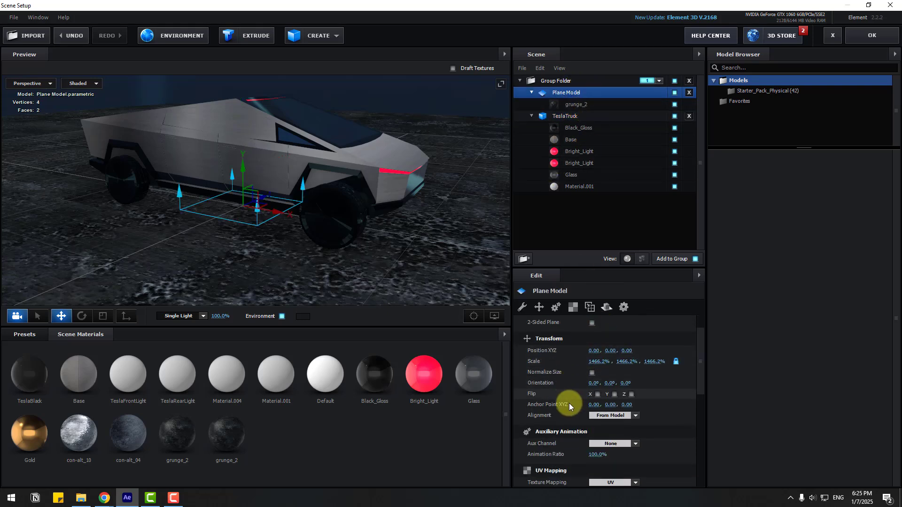
pyautogui.click(611, 410)
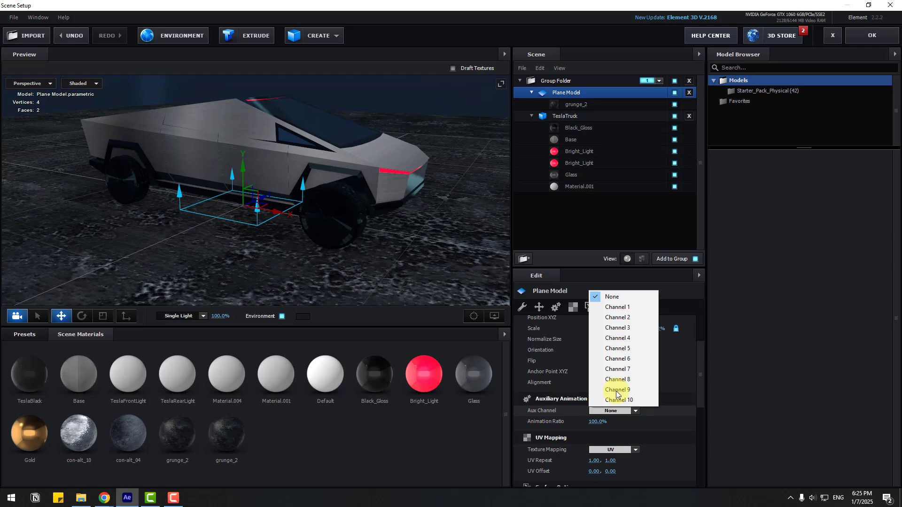
pyautogui.click(619, 317)
pyautogui.click(872, 36)
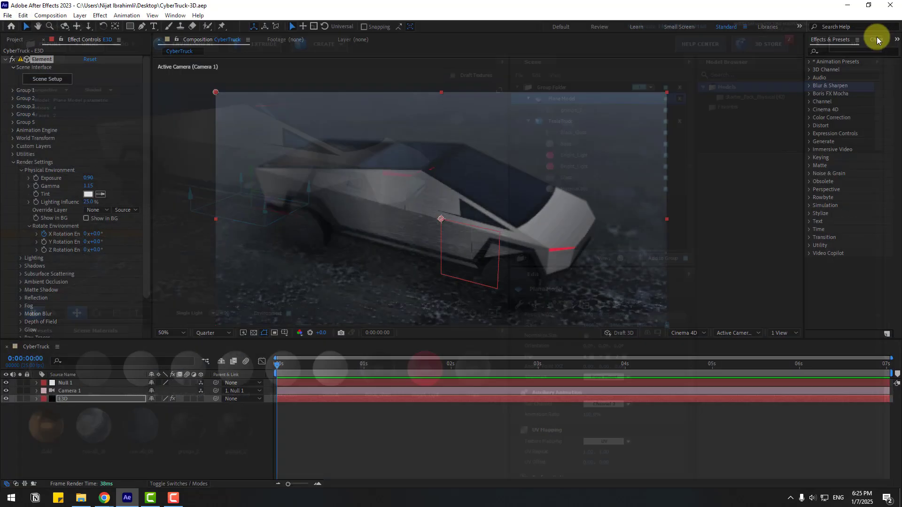
# Expose Group 1's Aux Channel 1 position controls in Element, try shifting the truck along X, and undo the shift
pyautogui.click(64, 401)
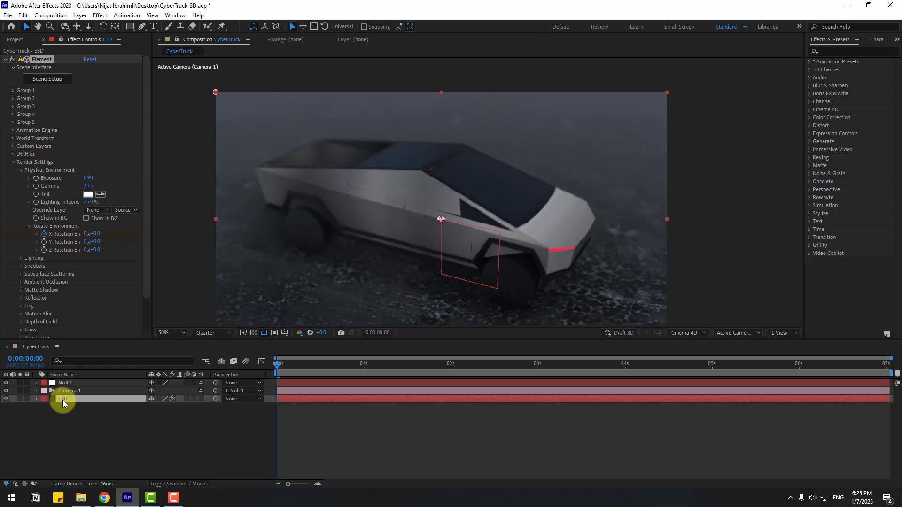
pyautogui.click(12, 162)
pyautogui.click(13, 90)
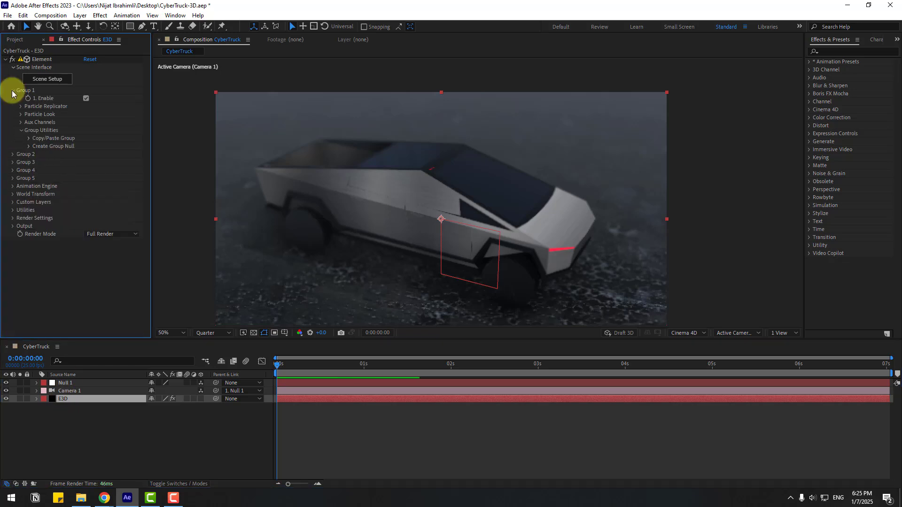
pyautogui.click(21, 123)
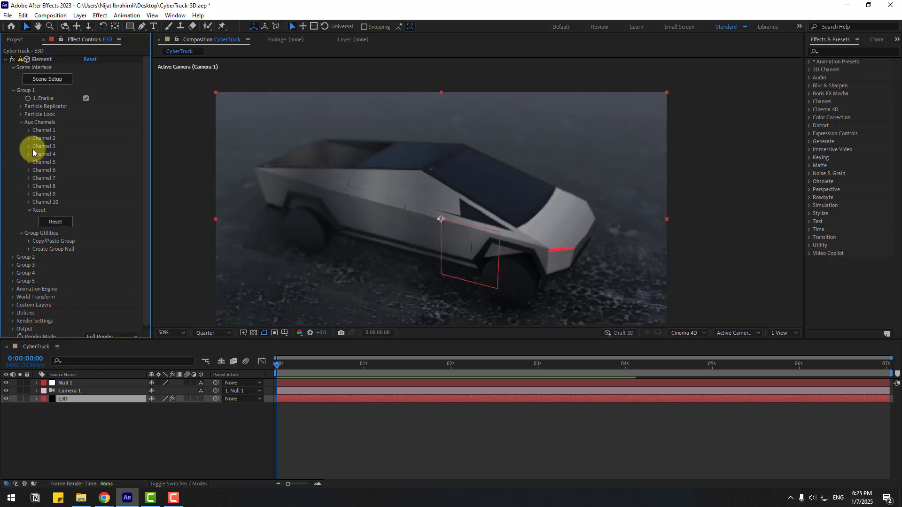
pyautogui.click(28, 130)
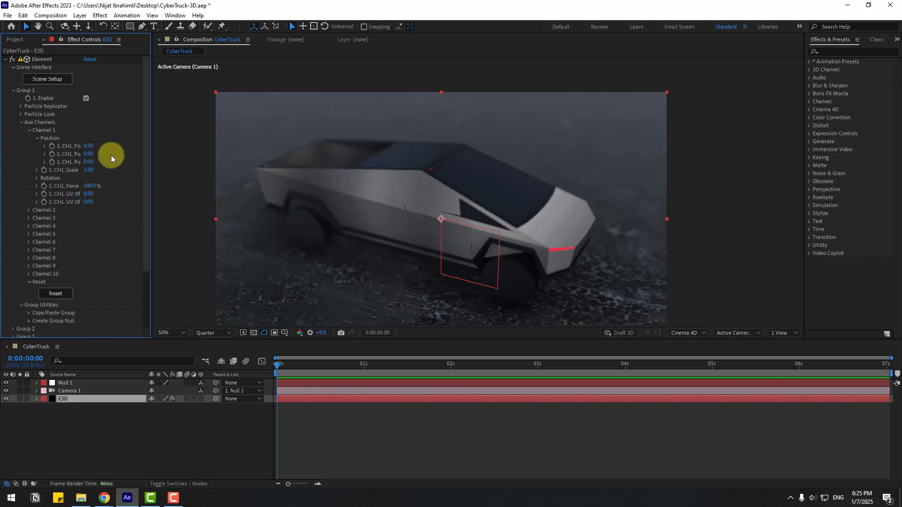
pyautogui.moveTo(92, 148); pyautogui.dragTo(45, 148)
pyautogui.hotkey('ctrl', 'z')
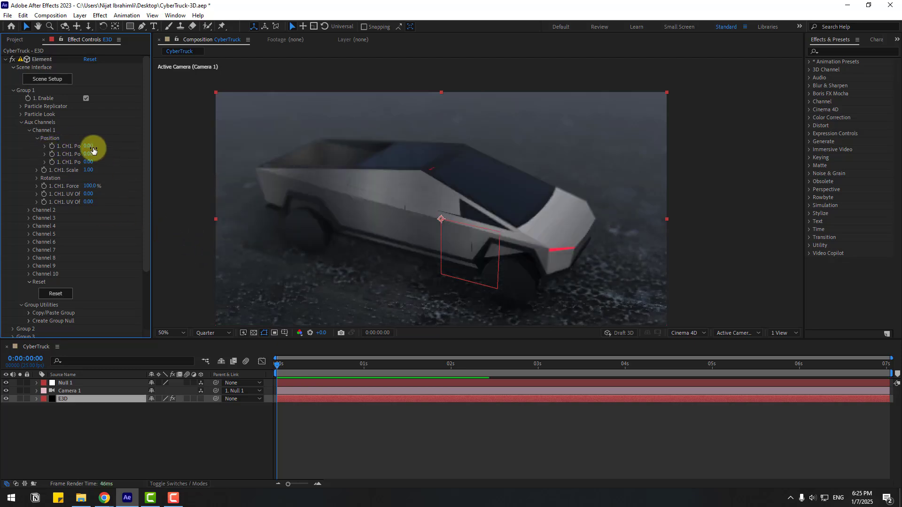
# Keyframe Channel 1's X position from about -3.21 at the first frame to 0 at about 1.5 seconds
pyautogui.moveTo(368, 371); pyautogui.dragTo(277, 367)
pyautogui.click(87, 152)
pyautogui.click(51, 146)
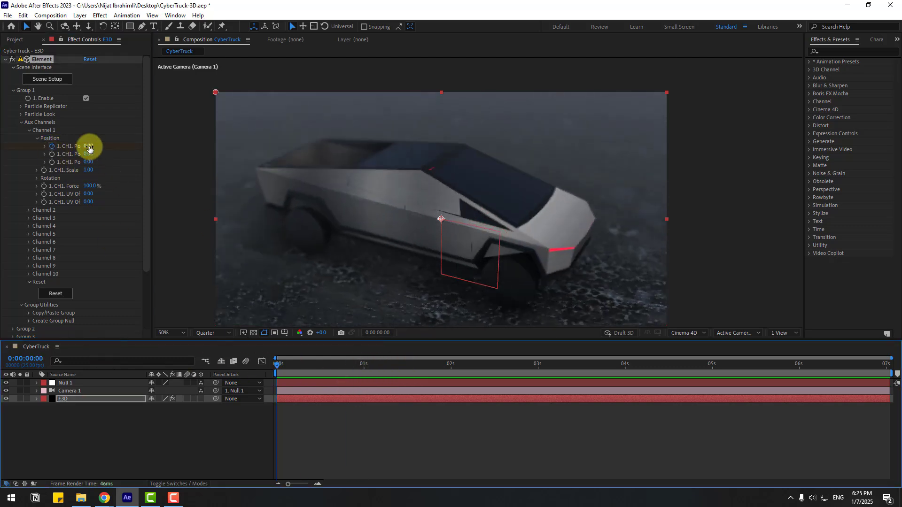
pyautogui.moveTo(89, 150); pyautogui.dragTo(0, 143)
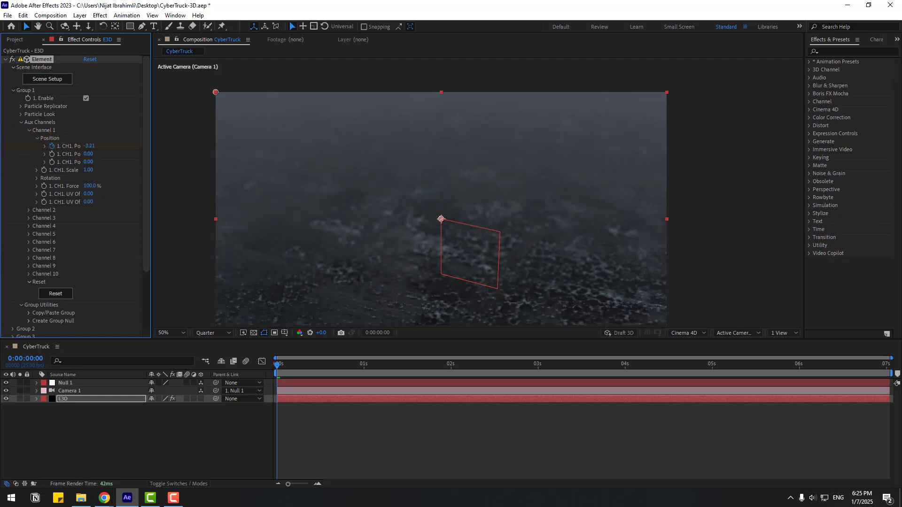
# Reveal the E3D layer's keyframes and preview the truck driving into frame
pyautogui.click(59, 399)
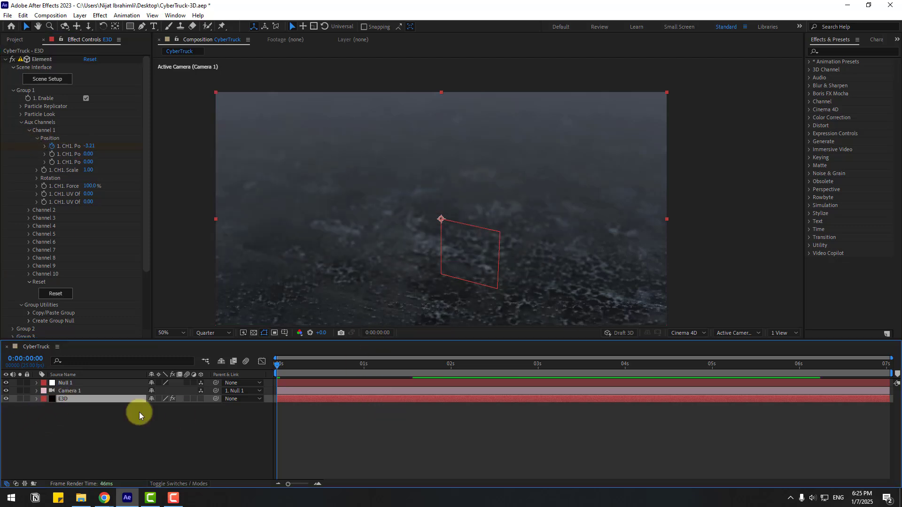
pyautogui.press('space')
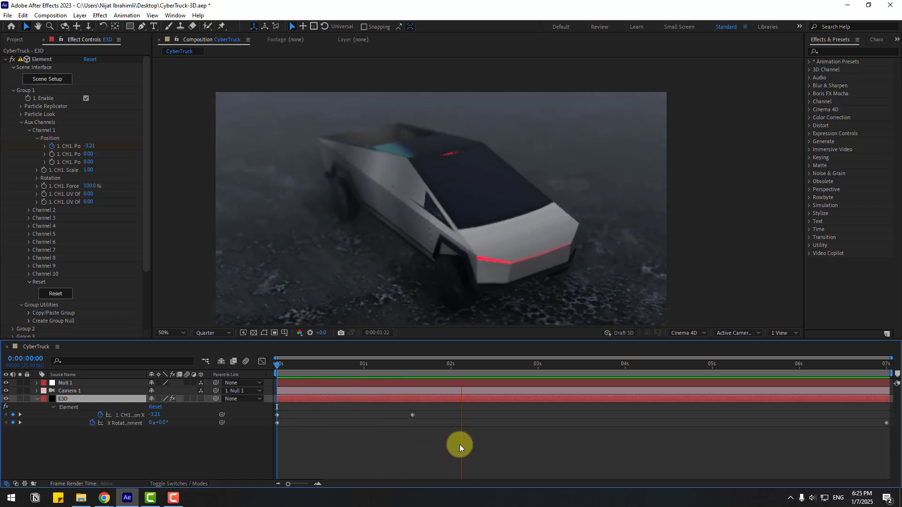
pyautogui.press('space')
# Apply Easy Ease to both Channel 1 X position keyframes
pyautogui.moveTo(426, 415); pyautogui.dragTo(286, 416)
pyautogui.rightClick(278, 415)
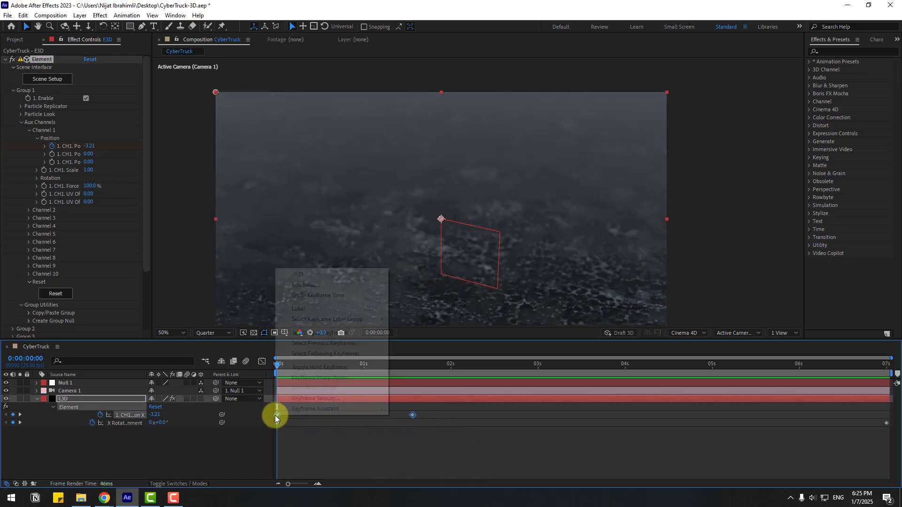
pyautogui.moveTo(362, 409)
pyautogui.click(429, 346)
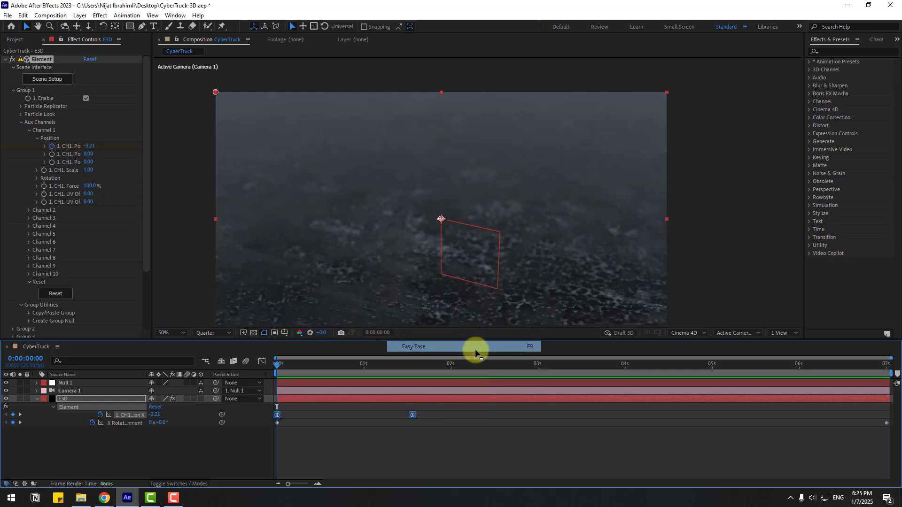
# Reshape the Channel 1 X position speed curve so the truck slows gradually into its stop, and preview the motion
pyautogui.click(262, 362)
pyautogui.moveTo(430, 446)
pyautogui.mouseDown()
pyautogui.moveTo(374, 477)
pyautogui.moveTo(386, 463)
pyautogui.moveTo(364, 463)
pyautogui.mouseUp()
pyautogui.press('space')
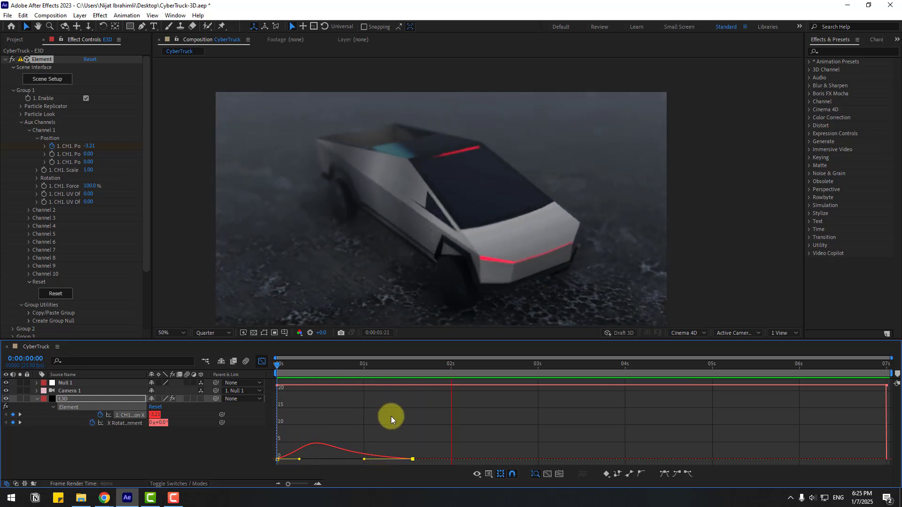
pyautogui.click(262, 361)
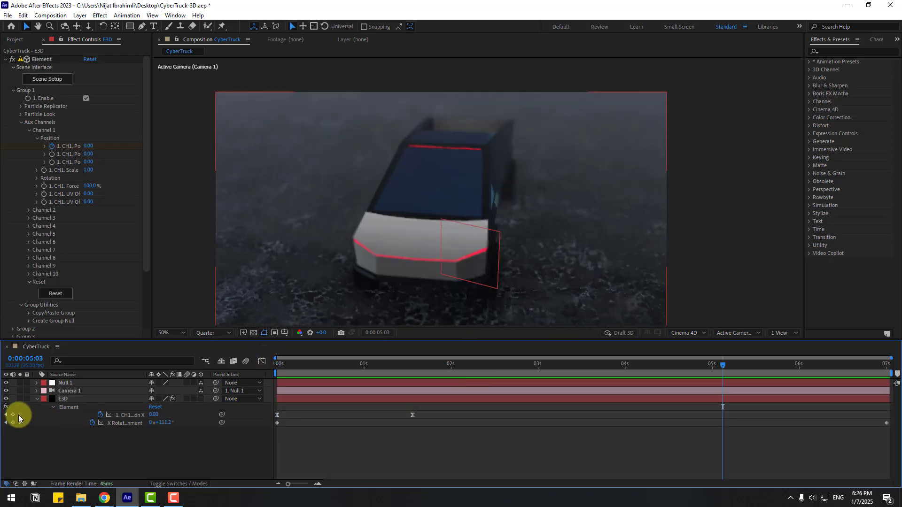
# Hold Channel 1's X position at 0 with a keyframe at 0:00:05:03 and set it to 3.01 at 0:00:06:23
pyautogui.click(13, 416)
pyautogui.moveTo(784, 366); pyautogui.dragTo(880, 371)
pyautogui.moveTo(152, 416); pyautogui.dragTo(282, 396)
# Preview the full truck animation and review the start of its exit around five seconds
pyautogui.press('space')
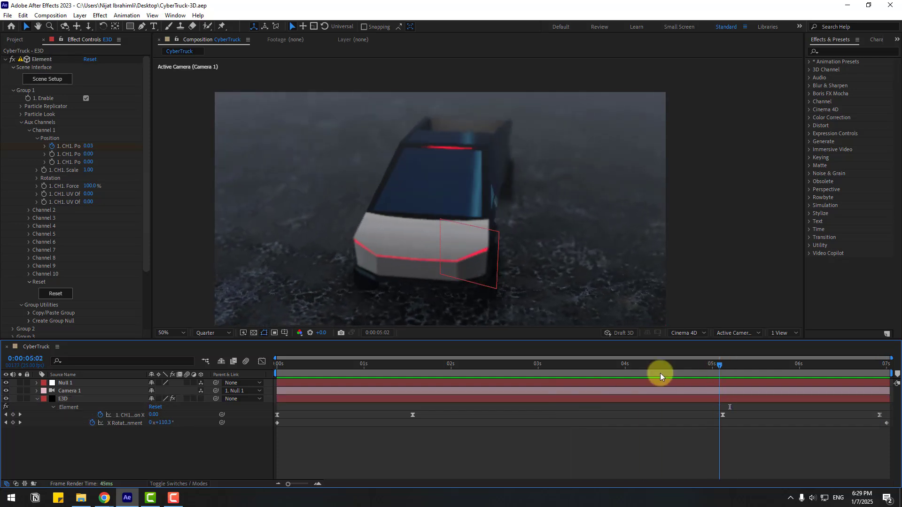
pyautogui.click(659, 373)
pyautogui.moveTo(658, 373); pyautogui.dragTo(726, 372)
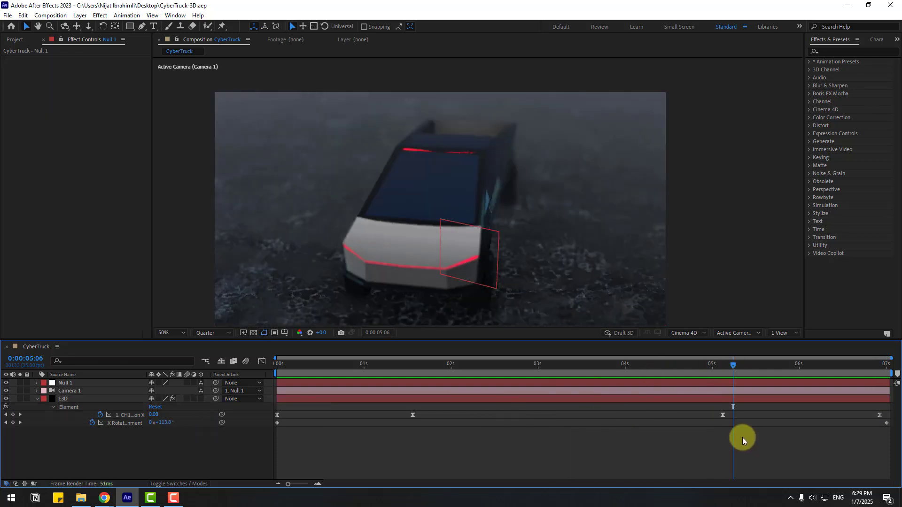
# Move the last two Channel 1 X position keyframes earlier, to about 4 and 5.75 seconds, and preview the exit
pyautogui.click(722, 415)
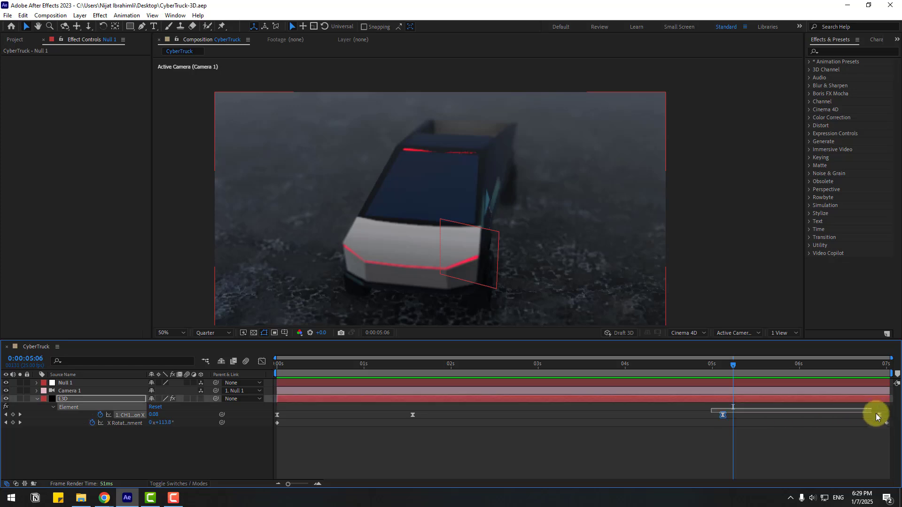
pyautogui.moveTo(849, 417); pyautogui.dragTo(778, 418)
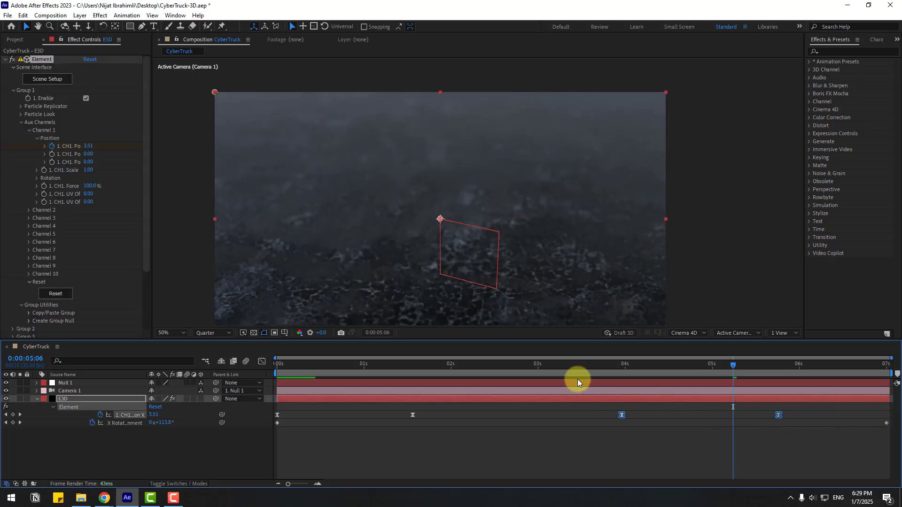
pyautogui.moveTo(533, 366); pyautogui.dragTo(517, 372)
pyautogui.press('space')
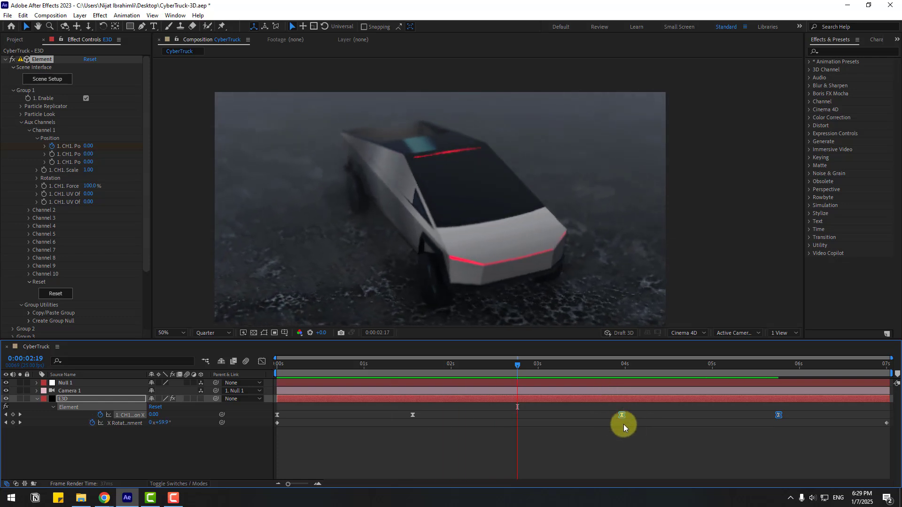
# Move the last two Channel 1 X position keyframes earlier, to about 2.7 and 4.5 seconds, and preview the exit
pyautogui.press('space')
pyautogui.press('space')
pyautogui.moveTo(618, 416); pyautogui.dragTo(575, 413)
pyautogui.press('space')
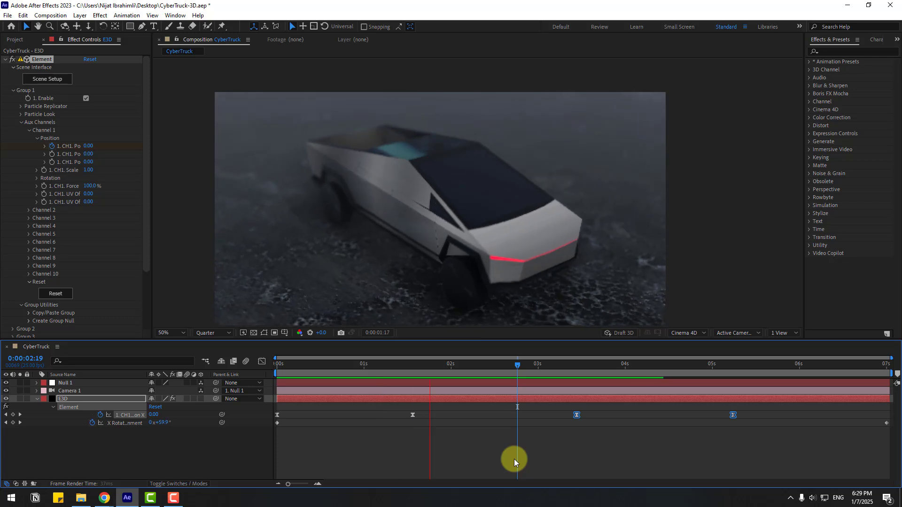
pyautogui.moveTo(575, 416); pyautogui.dragTo(507, 416)
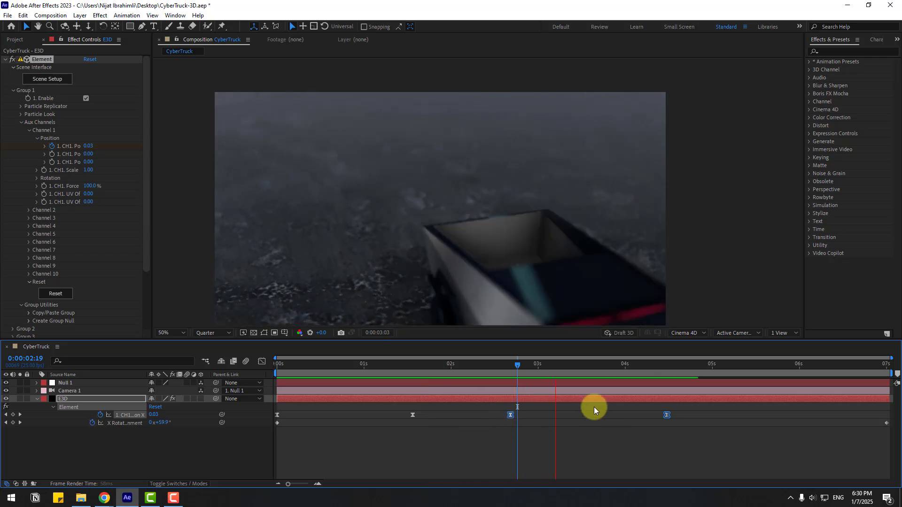
pyautogui.click(512, 367)
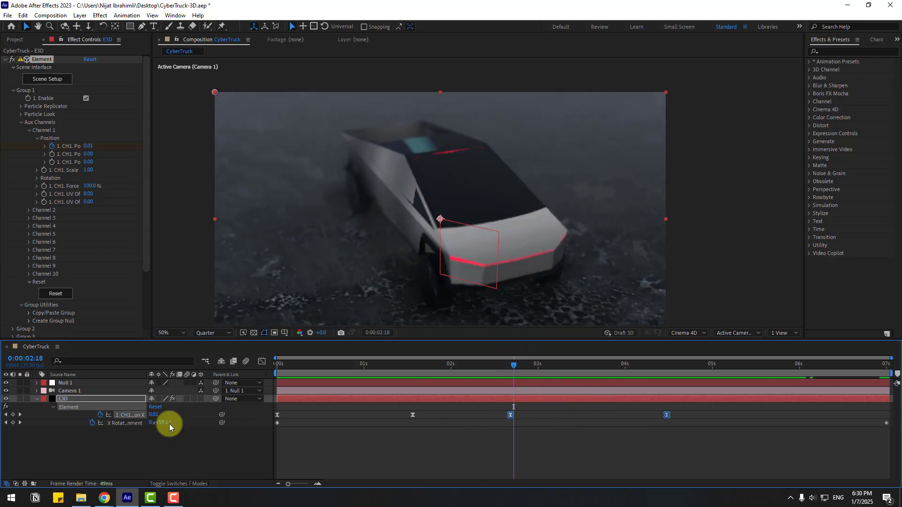
# Show Null 1's keyframes and move its ending position and rotation keyframes from the composition's end to 0:00:02:17
pyautogui.click(67, 384)
pyautogui.press('u')
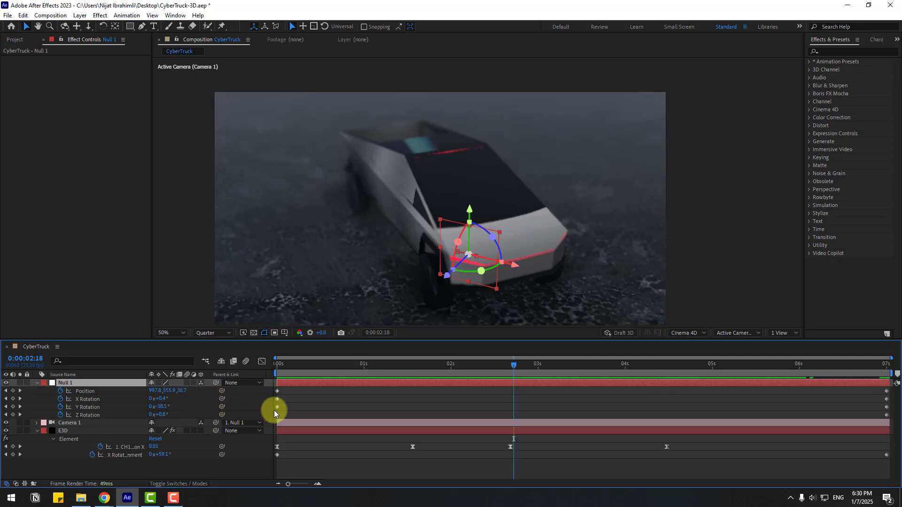
pyautogui.moveTo(590, 371); pyautogui.dragTo(666, 378)
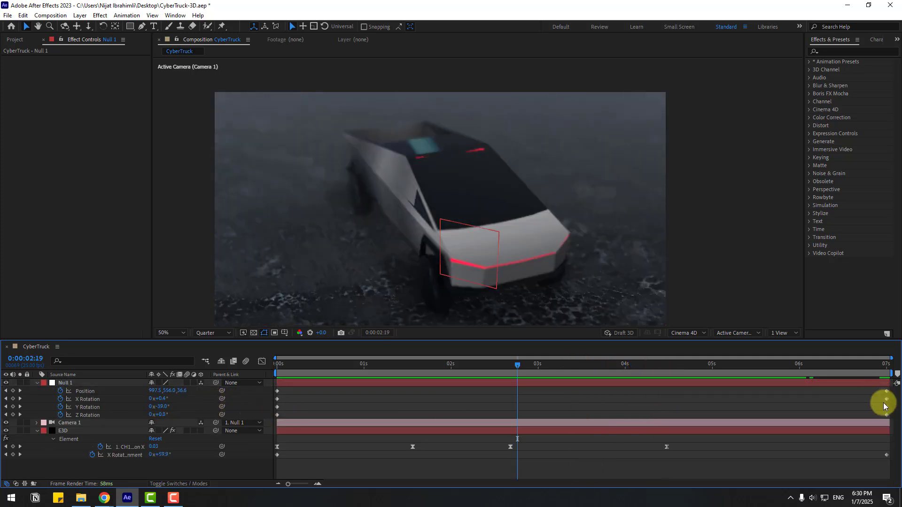
pyautogui.moveTo(884, 407); pyautogui.dragTo(510, 418)
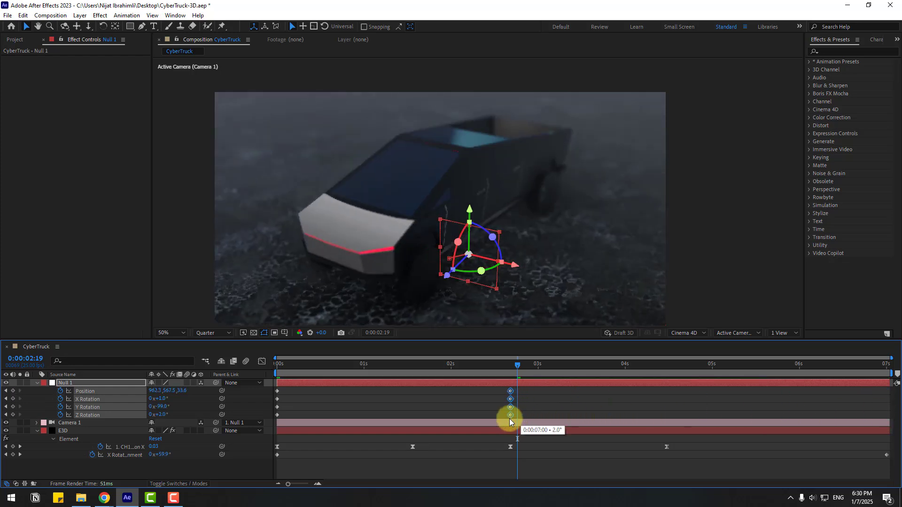
pyautogui.click(546, 407)
pyautogui.click(509, 366)
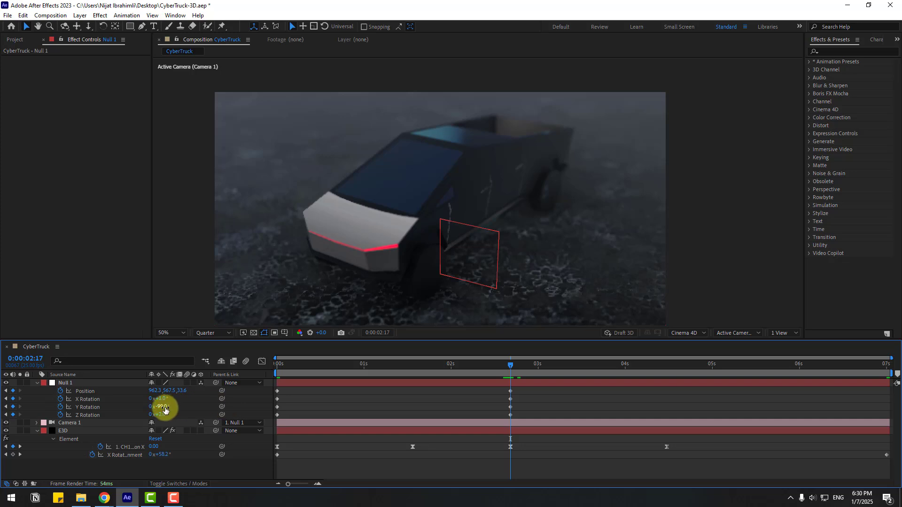
# Set Null 1's Y Rotation to -125° and its X Rotation to -22° at 0:00:02:17
pyautogui.moveTo(165, 407)
pyautogui.mouseDown()
pyautogui.moveTo(145, 399)
pyautogui.moveTo(168, 400)
pyautogui.mouseUp()
pyautogui.hotkey('ctrl', 'z')
pyautogui.hotkey('ctrl', 'shift', 'z')
pyautogui.click(559, 407)
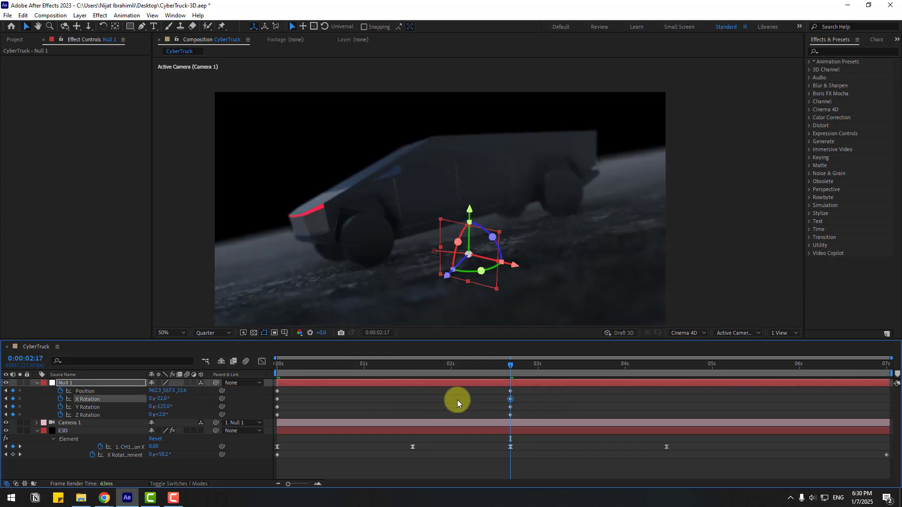
# Move Null 1's ending position and rotation keyframes to 0:00:02:24 and preview the camera move
pyautogui.moveTo(522, 386); pyautogui.dragTo(588, 416)
pyautogui.press('space')
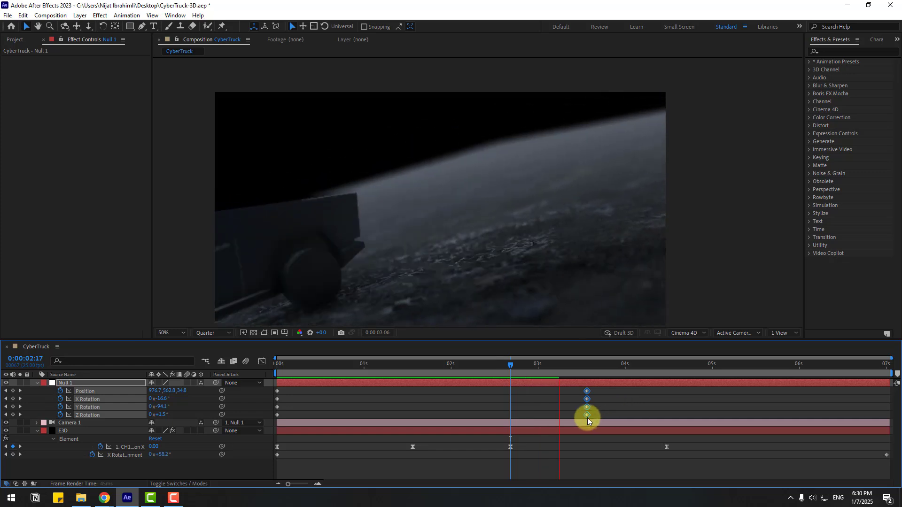
pyautogui.moveTo(588, 393); pyautogui.dragTo(538, 398)
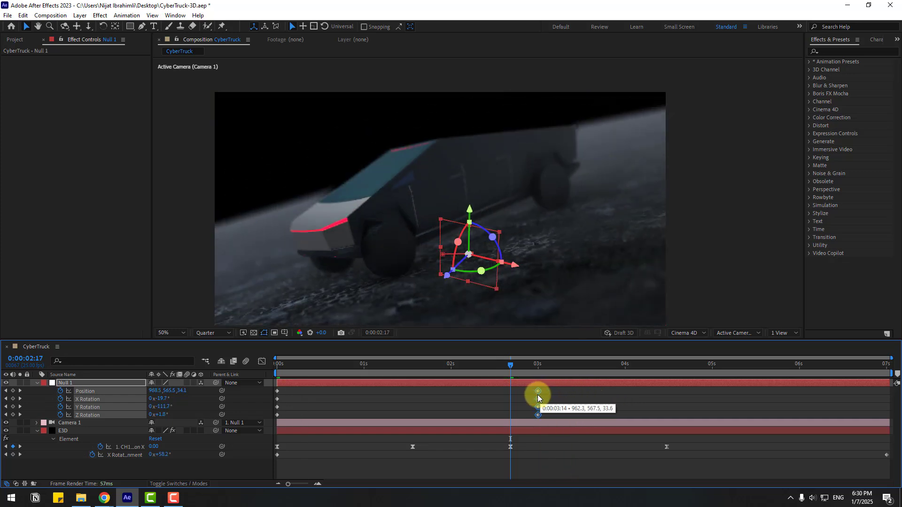
pyautogui.press('space')
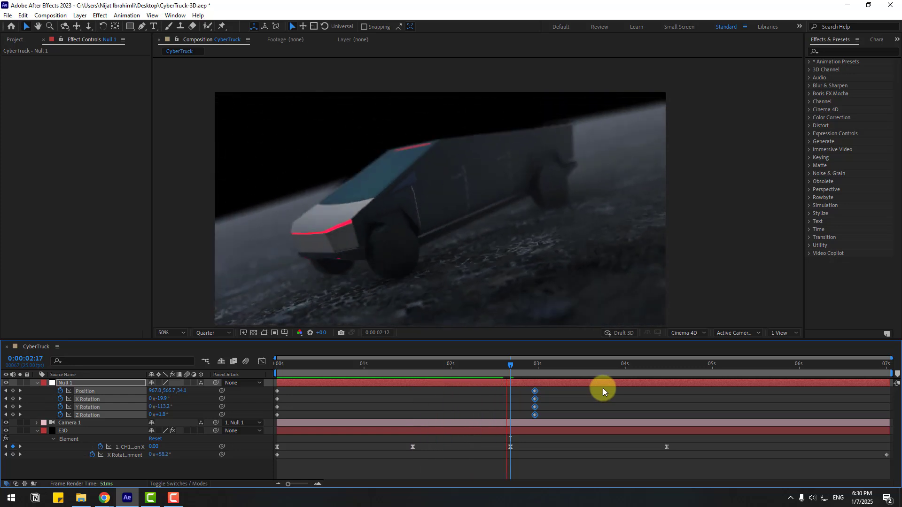
# Shift the last two Channel 1 X position keyframes to 0:00:02:24 and 0:00:04:19, and review the truck's exit
pyautogui.moveTo(556, 365); pyautogui.dragTo(586, 368)
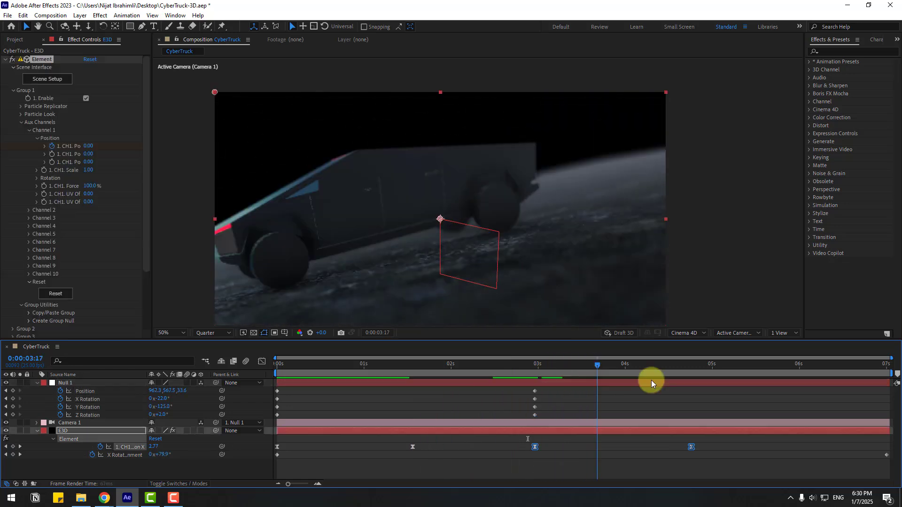
pyautogui.moveTo(651, 379); pyautogui.dragTo(690, 381)
pyautogui.click(720, 393)
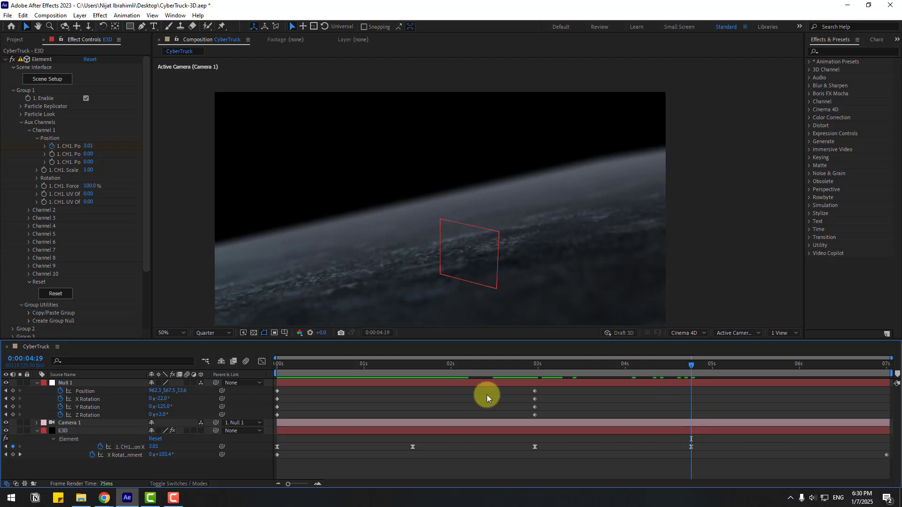
# Add a Null 1 Y Rotation keyframe of -153° at 0:00:04:19 and delete the one at 0:00:02:24
pyautogui.moveTo(165, 410); pyautogui.dragTo(153, 408)
pyautogui.moveTo(513, 366); pyautogui.dragTo(271, 364)
pyautogui.click(542, 404)
pyautogui.click(535, 407)
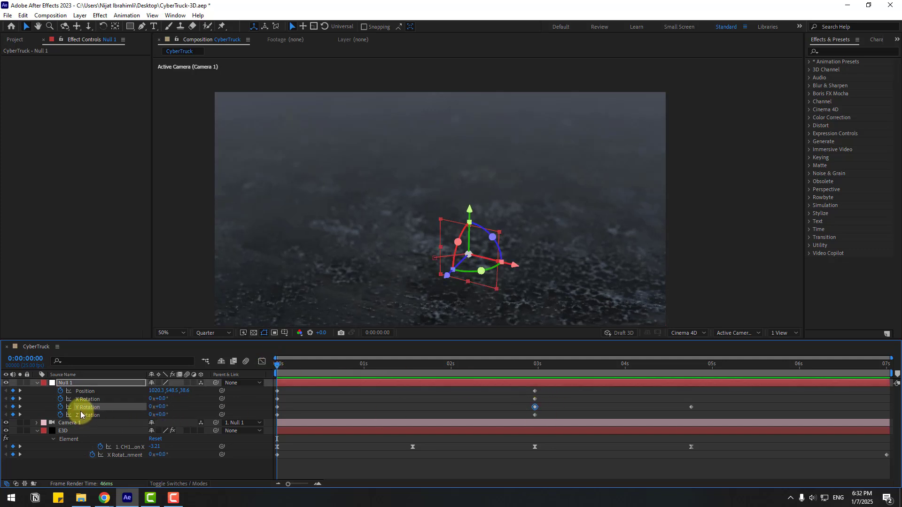
pyautogui.press('Delete')
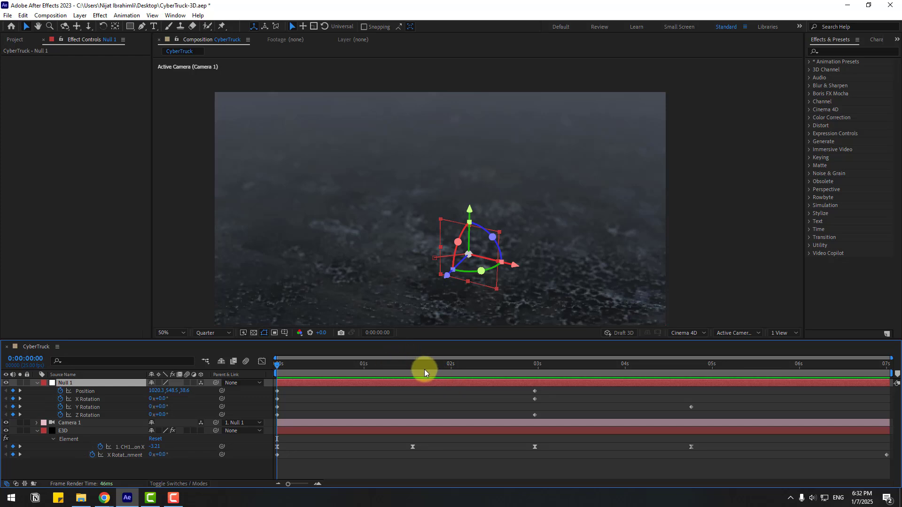
# Delay the last two Channel 1 X position keyframes to about 3.3 and 5.1 seconds and review the exit
pyautogui.moveTo(424, 370); pyautogui.dragTo(535, 370)
pyautogui.moveTo(710, 447); pyautogui.dragTo(619, 455)
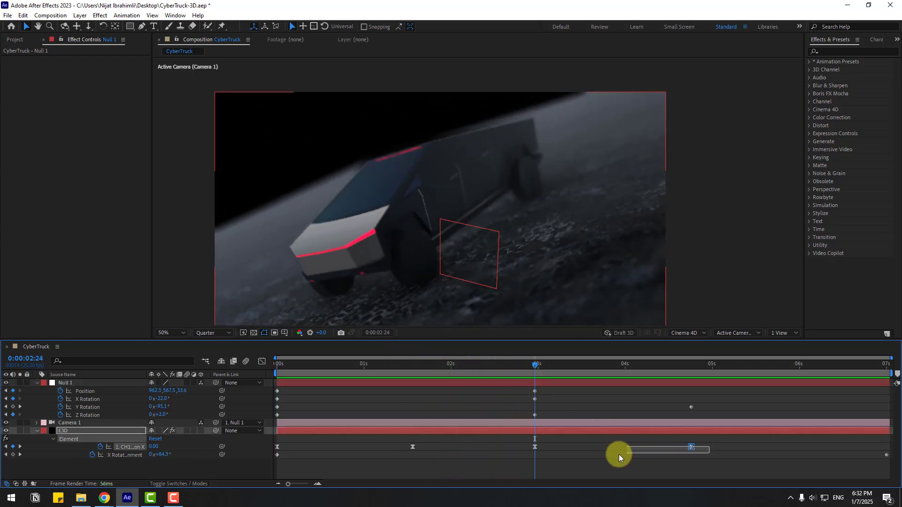
pyautogui.moveTo(520, 462); pyautogui.dragTo(562, 450)
pyautogui.moveTo(541, 369); pyautogui.dragTo(684, 390)
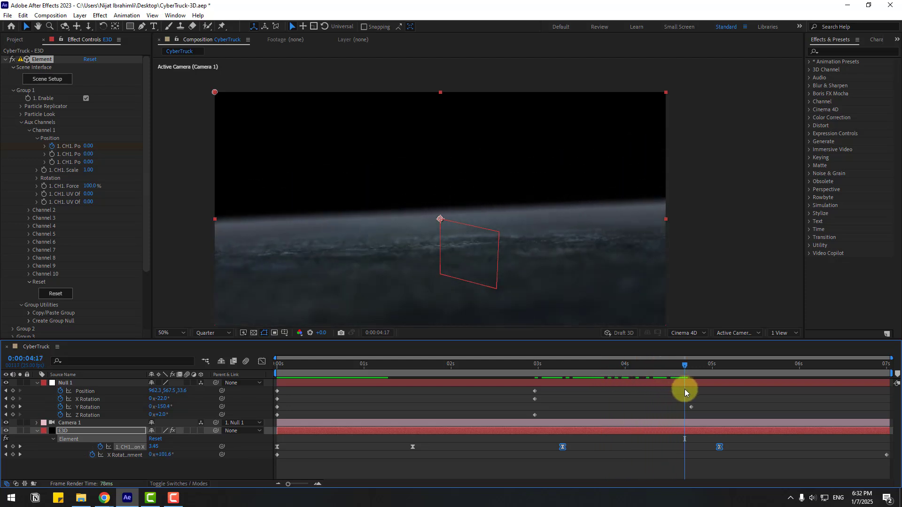
# Turn on Show in BG for the physical environment in the E3D layer's Element render settings
pyautogui.click(60, 434)
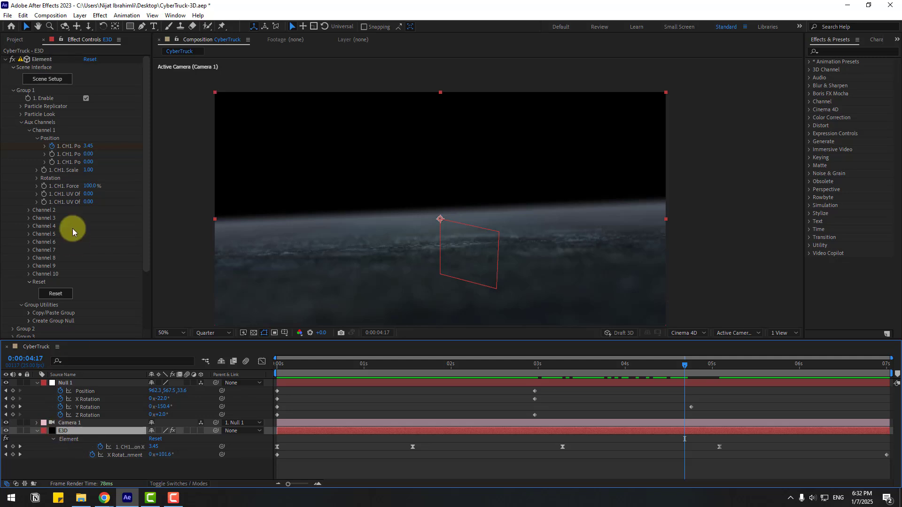
pyautogui.click(21, 122)
pyautogui.click(13, 219)
pyautogui.scroll(-3, 9, 258)
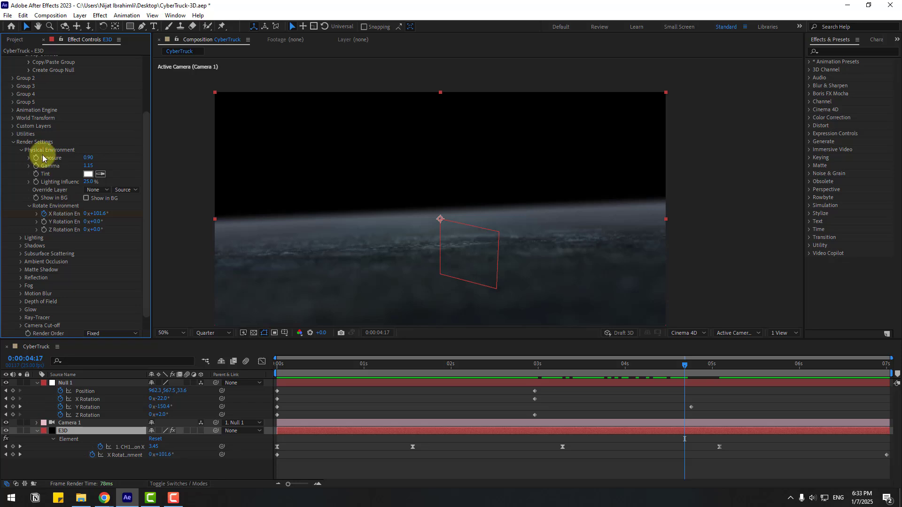
pyautogui.click(22, 150)
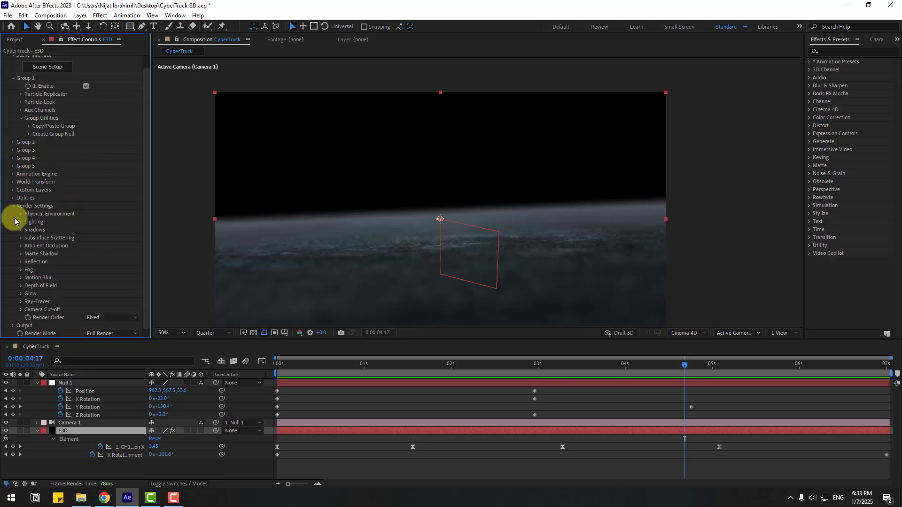
pyautogui.click(20, 215)
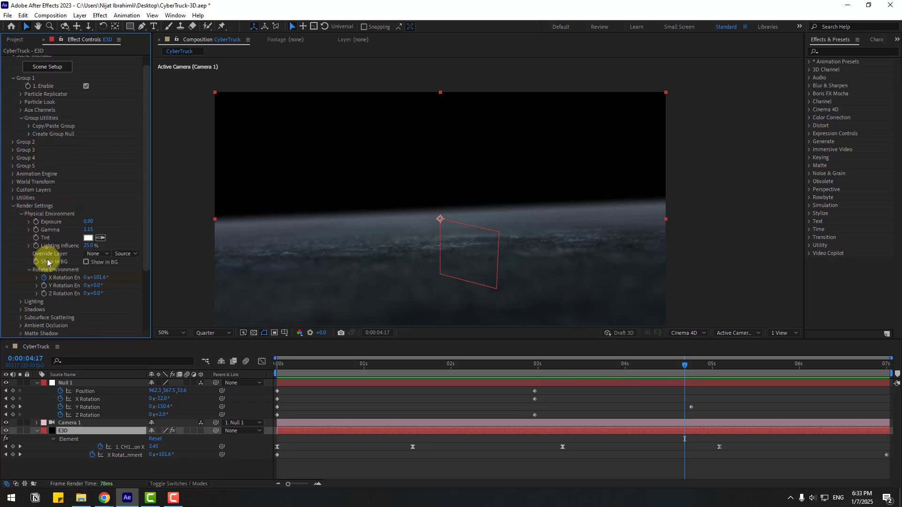
pyautogui.click(85, 262)
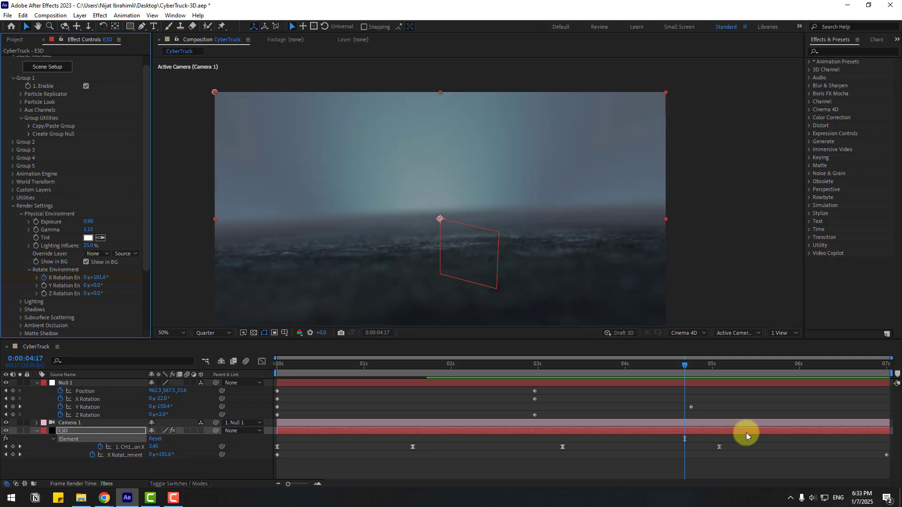
# Review the shot's ending with the new background and add a text layer reading CYBERTRUCK at 0:00:05:09
pyautogui.moveTo(627, 369); pyautogui.dragTo(690, 370)
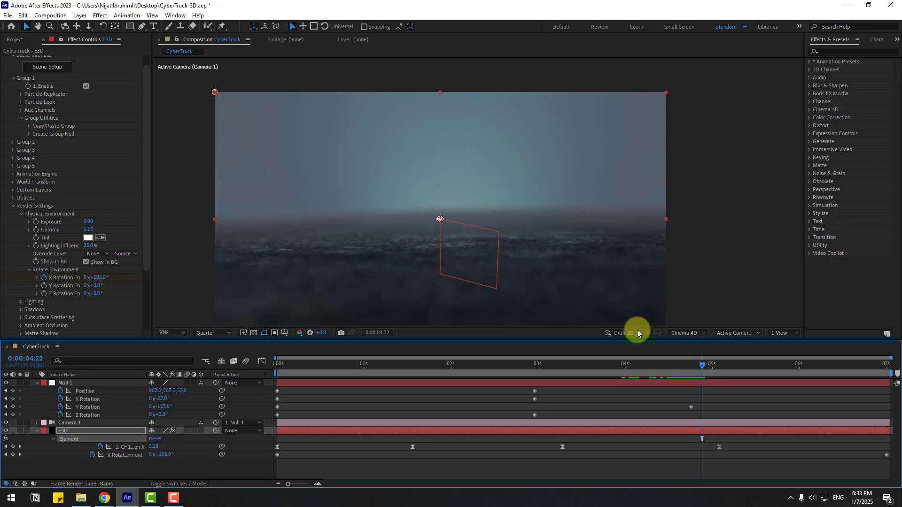
pyautogui.click(753, 402)
pyautogui.moveTo(716, 365); pyautogui.dragTo(743, 365)
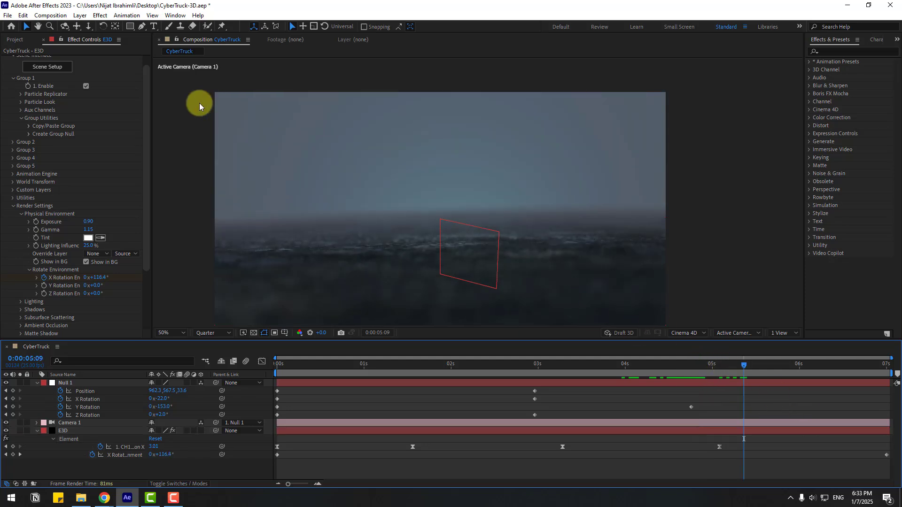
pyautogui.click(154, 27)
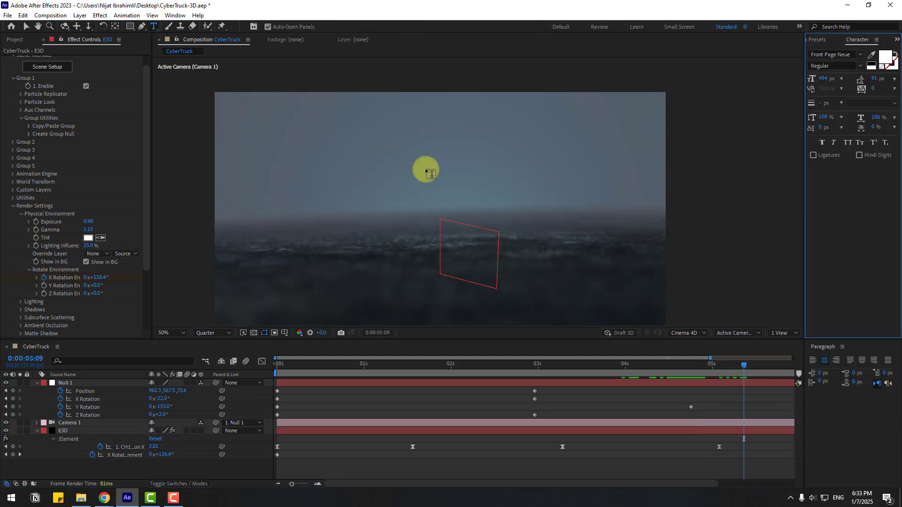
pyautogui.click(329, 188)
pyautogui.write('CYBERTRUCK')
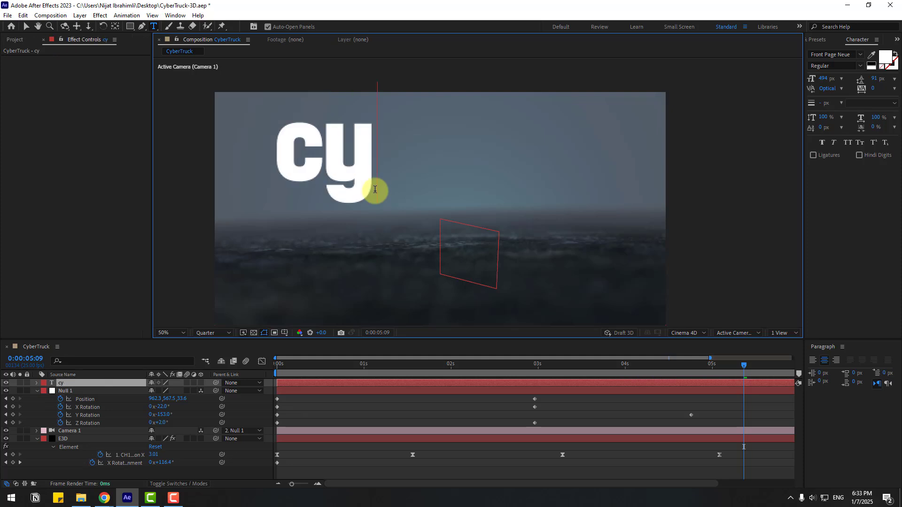
# Reduce the CYBERTRUCK text to 318 px and centre it in the frame
pyautogui.click(26, 27)
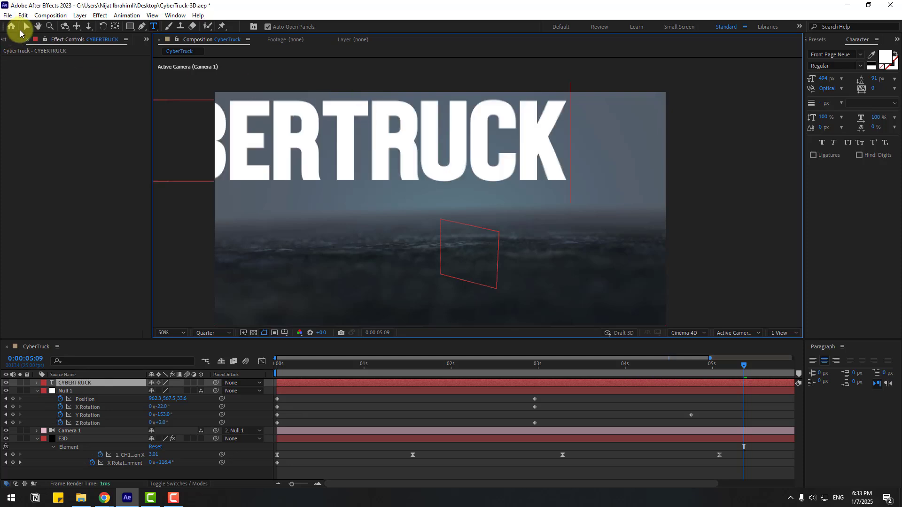
pyautogui.moveTo(461, 187); pyautogui.dragTo(479, 203)
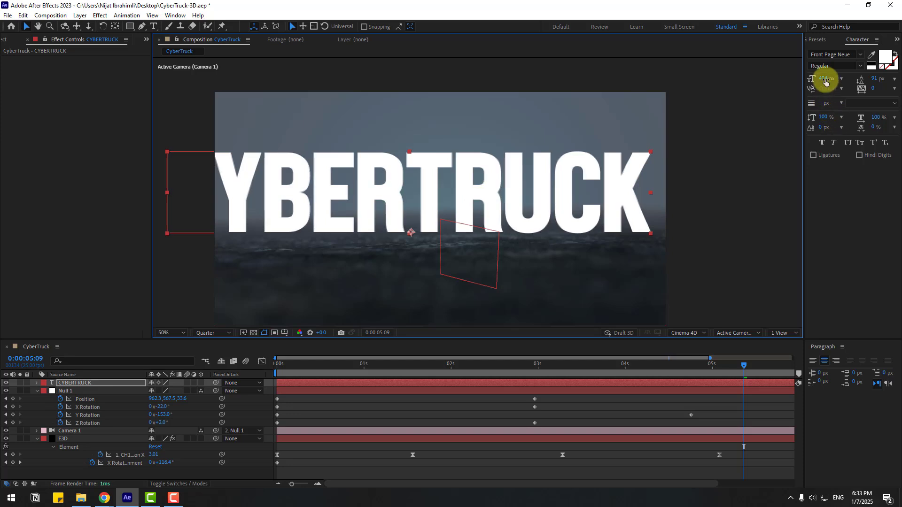
pyautogui.moveTo(825, 78); pyautogui.dragTo(752, 86)
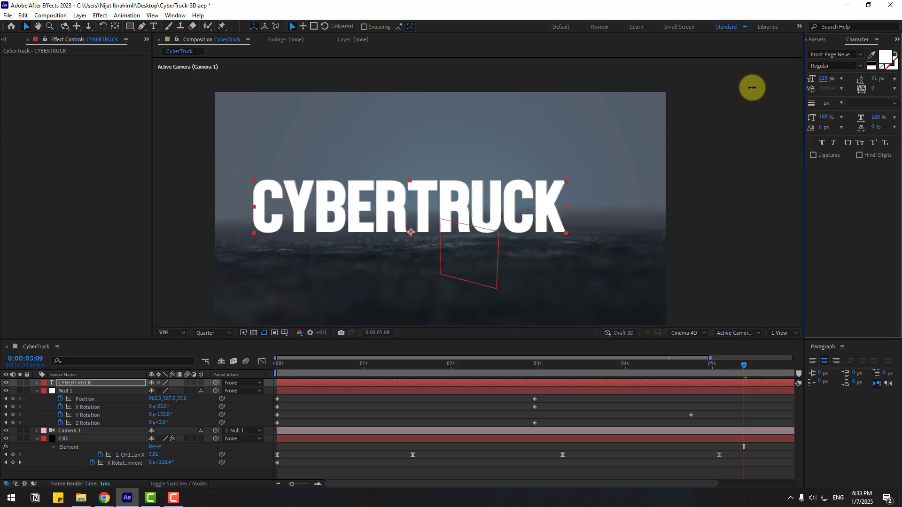
pyautogui.moveTo(438, 207); pyautogui.dragTo(432, 232)
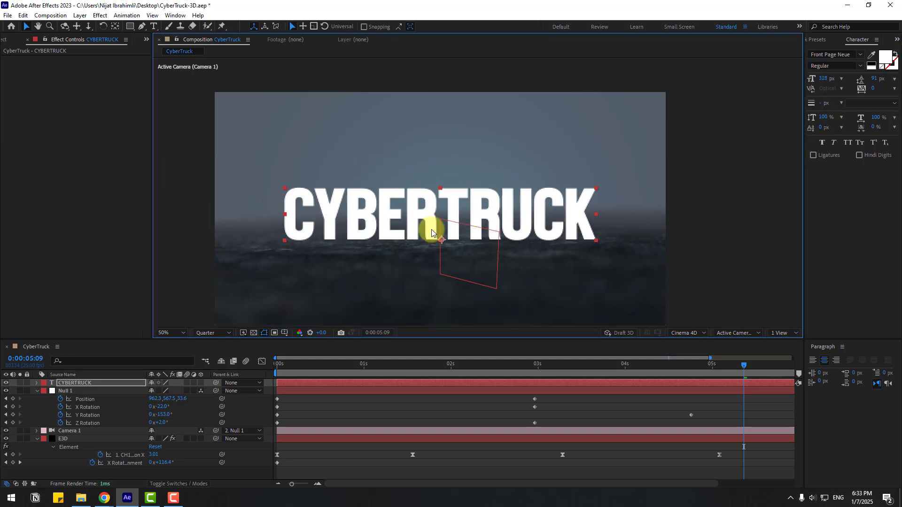
# Hide the CYBERTRUCK text layer and collapse the expanded Null 1 and E3D layer properties
pyautogui.click(33, 393)
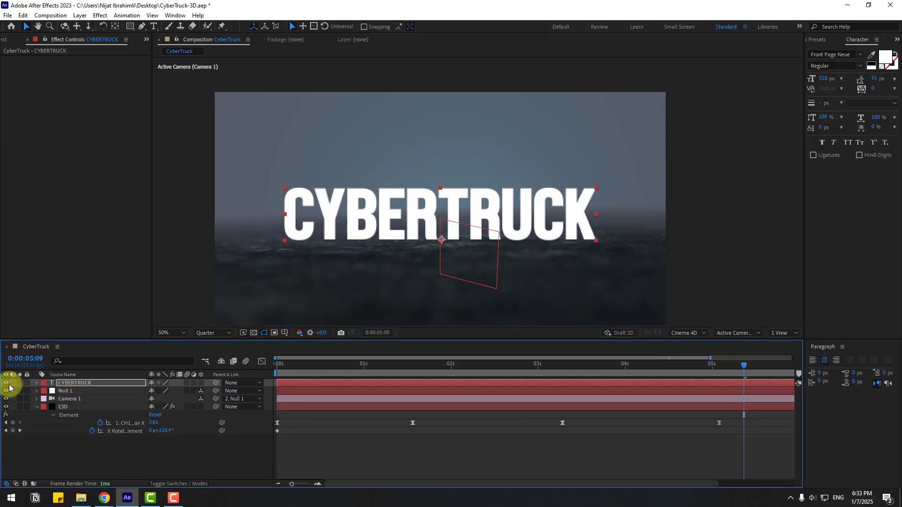
pyautogui.click(6, 383)
pyautogui.click(37, 408)
pyautogui.click(66, 447)
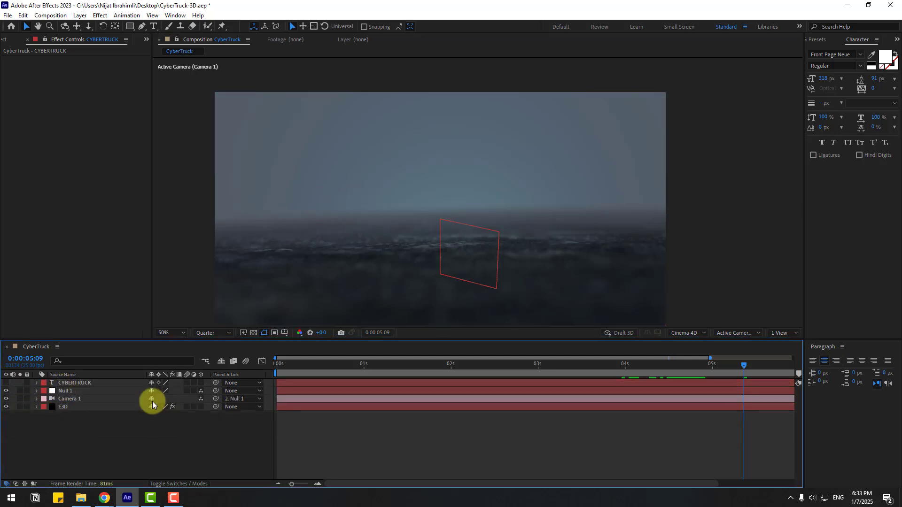
# Set Path Layer 1 in the E3D layer's Custom Text and Masks to the CYBERTRUCK layer
pyautogui.click(71, 407)
pyautogui.click(12, 218)
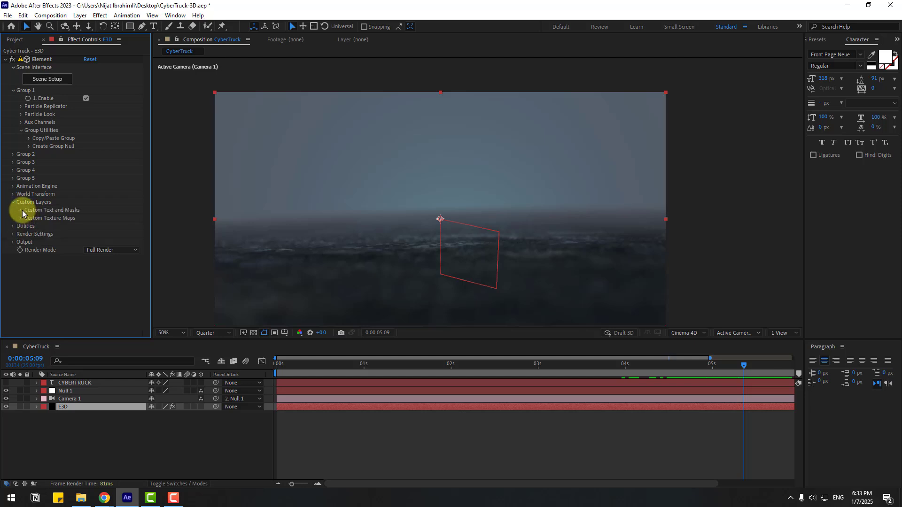
pyautogui.click(21, 210)
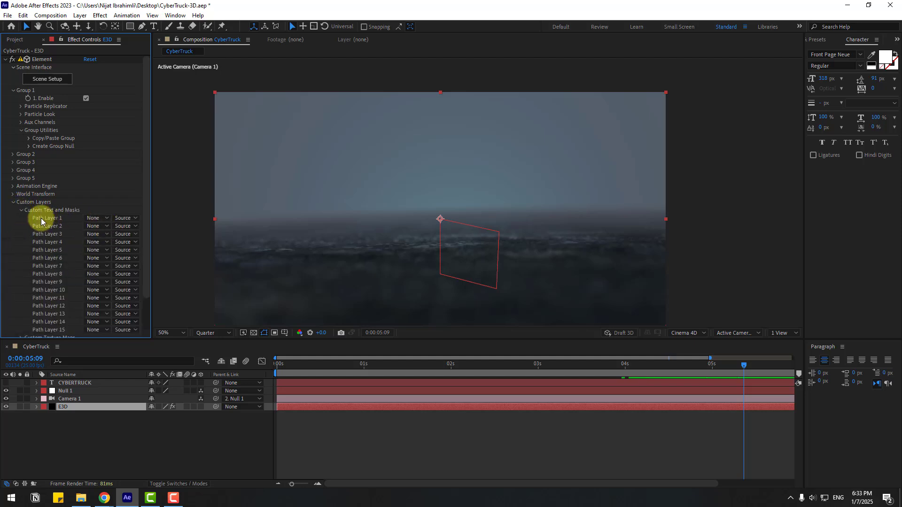
pyautogui.click(88, 219)
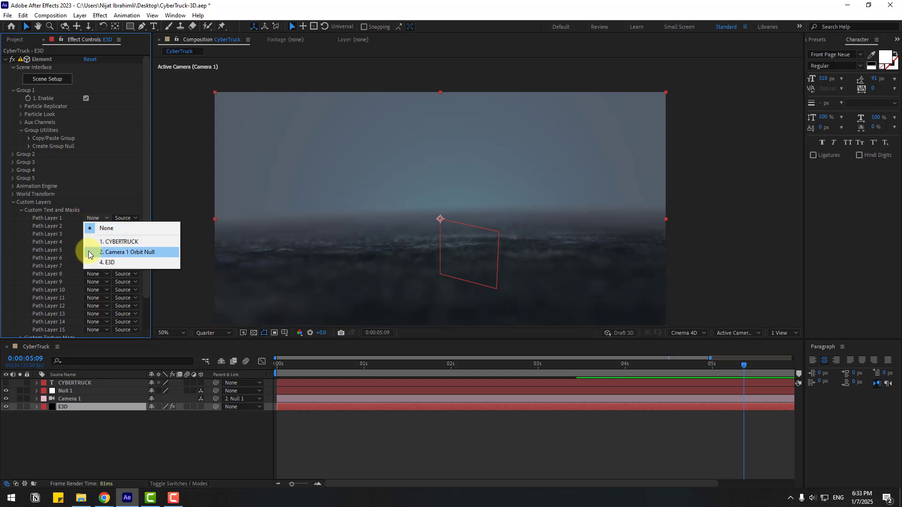
pyautogui.click(105, 242)
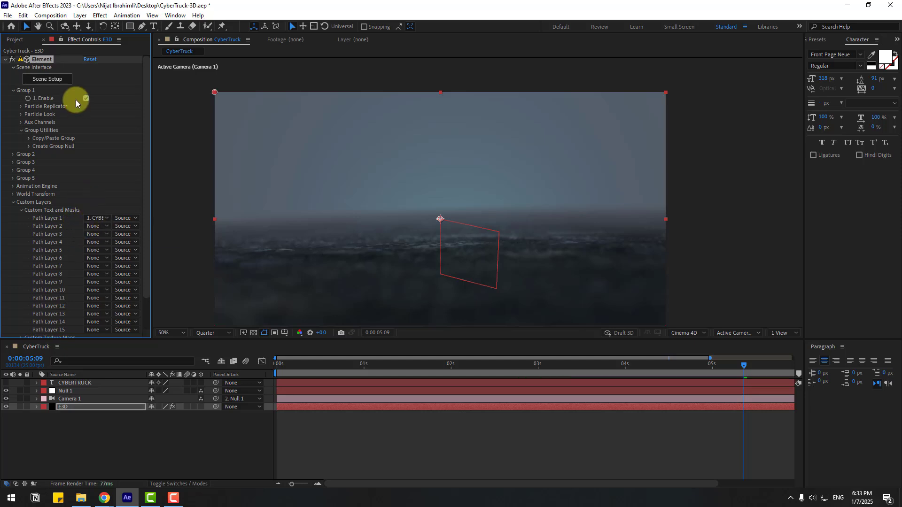
# Open the Element Scene Setup, collapse the Plane Model and TeslaTruck entries, and extrude the CYBERTRUCK text as a 3D model
pyautogui.click(60, 80)
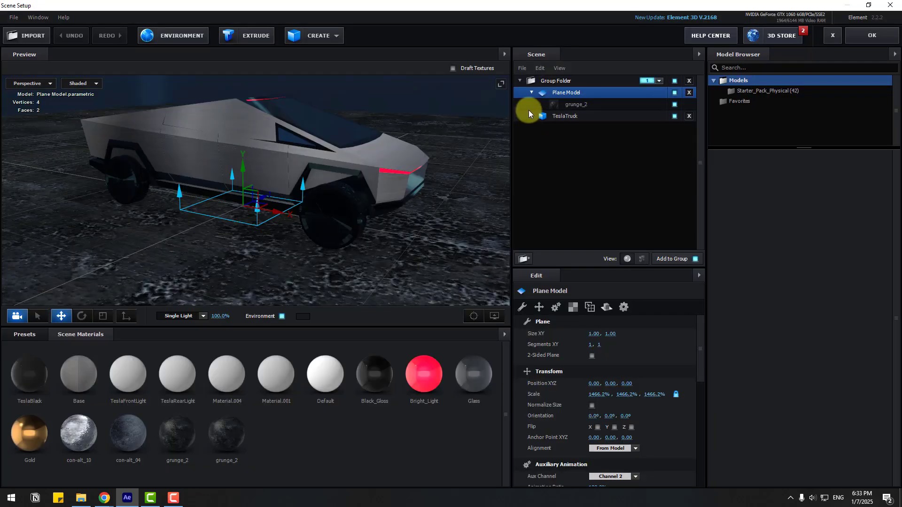
pyautogui.click(529, 113)
pyautogui.click(529, 93)
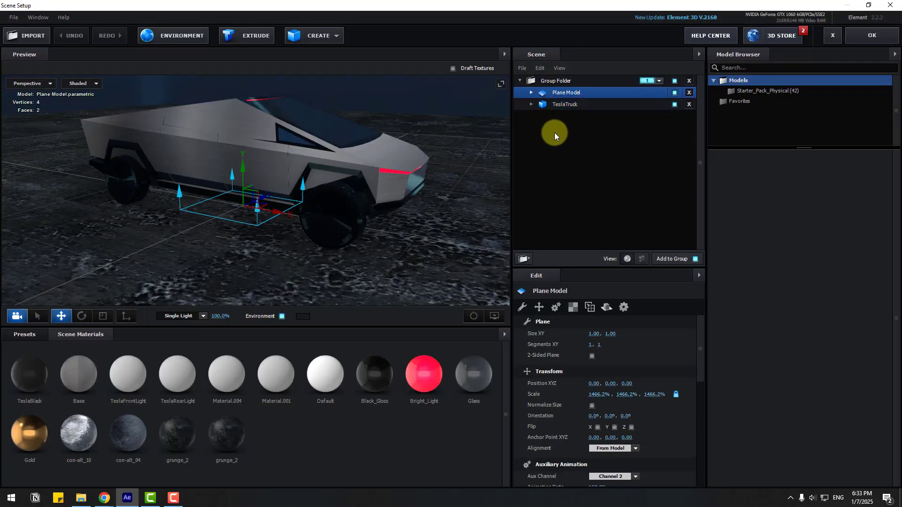
pyautogui.click(242, 37)
pyautogui.scroll(-3, 297, 86)
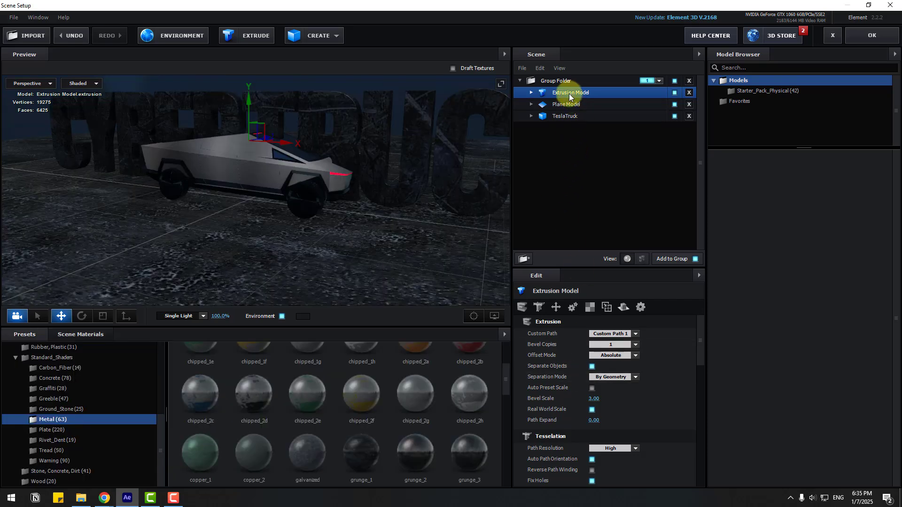
# Assign the Extrusion Model to Aux Channel 3 in its Auxiliary Animation settings
pyautogui.scroll(-5, 579, 424)
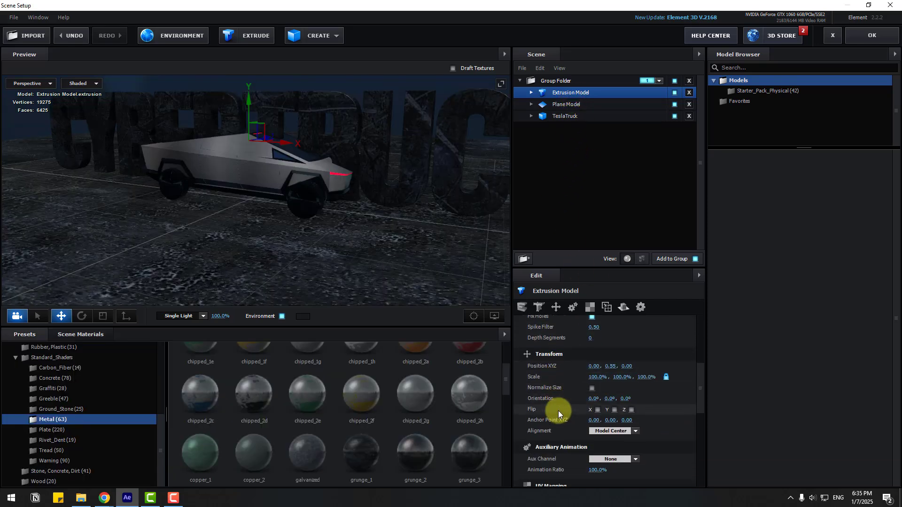
pyautogui.scroll(-2, 559, 410)
pyautogui.click(610, 427)
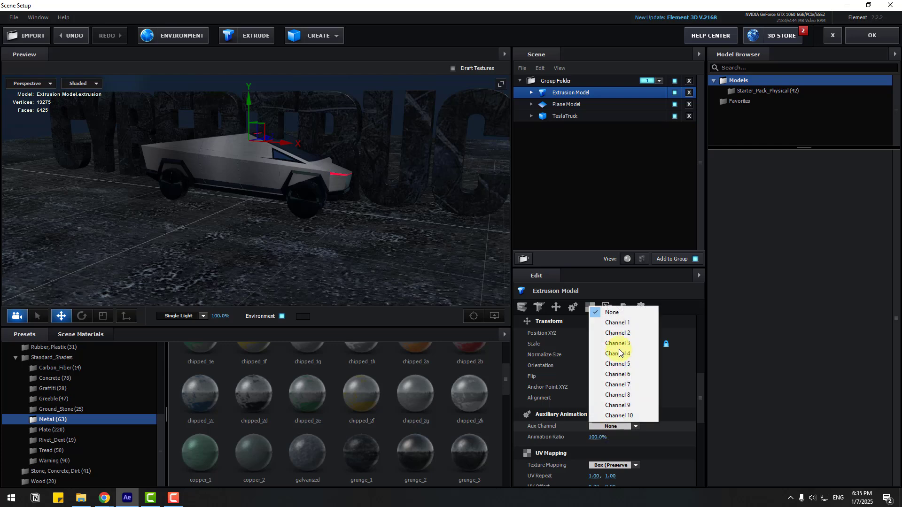
pyautogui.click(619, 344)
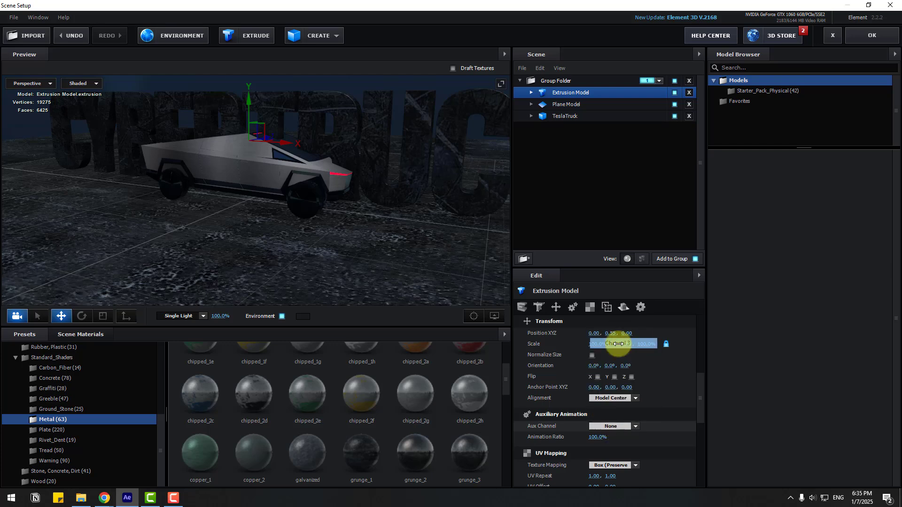
# Scale the Extrusion Model to about 39.2%, turn it to face the truck's other side and position it at about 0.00, 0.19, 0.42
pyautogui.click(102, 316)
pyautogui.moveTo(251, 139); pyautogui.dragTo(206, 139)
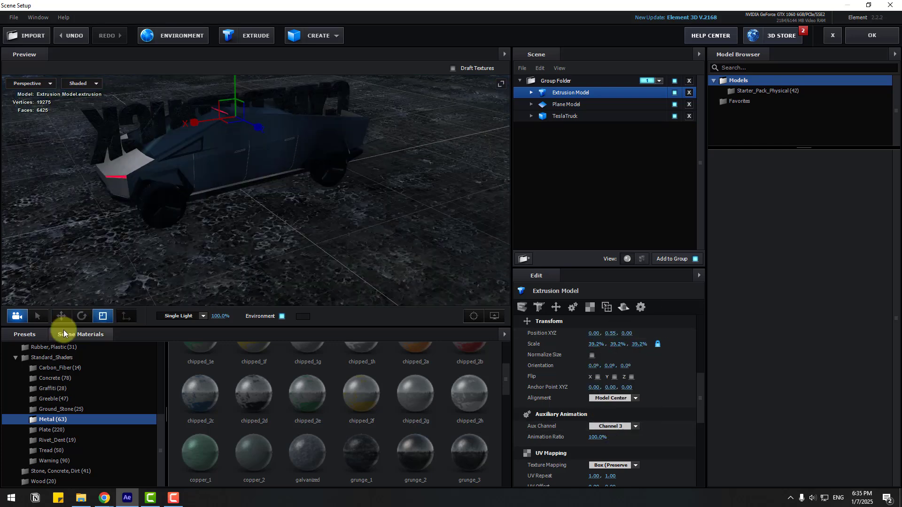
pyautogui.click(61, 317)
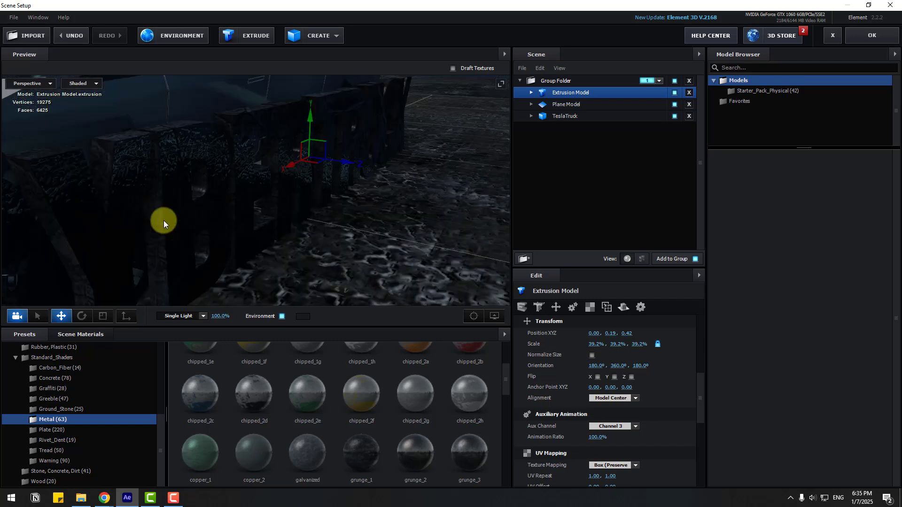
pyautogui.moveTo(164, 223); pyautogui.dragTo(284, 280)
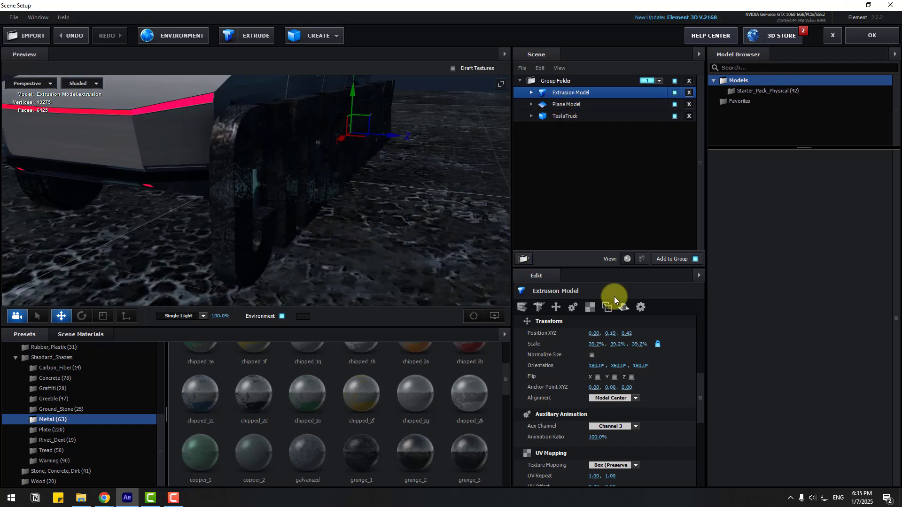
# Raise the text extrusion's Bevel Scale to about 10.64, apply the scene and check the title around 0:00:04:23
pyautogui.scroll(5, 605, 407)
pyautogui.moveTo(604, 401); pyautogui.dragTo(886, 365)
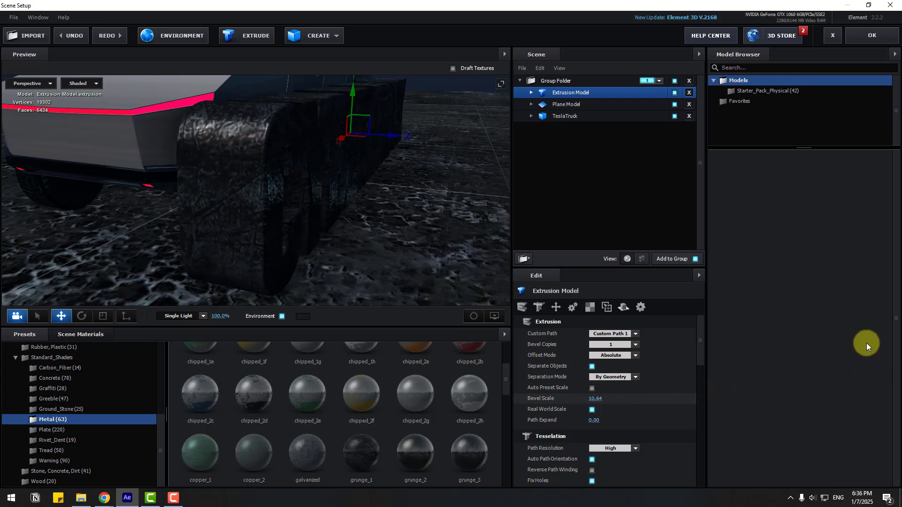
pyautogui.click(872, 36)
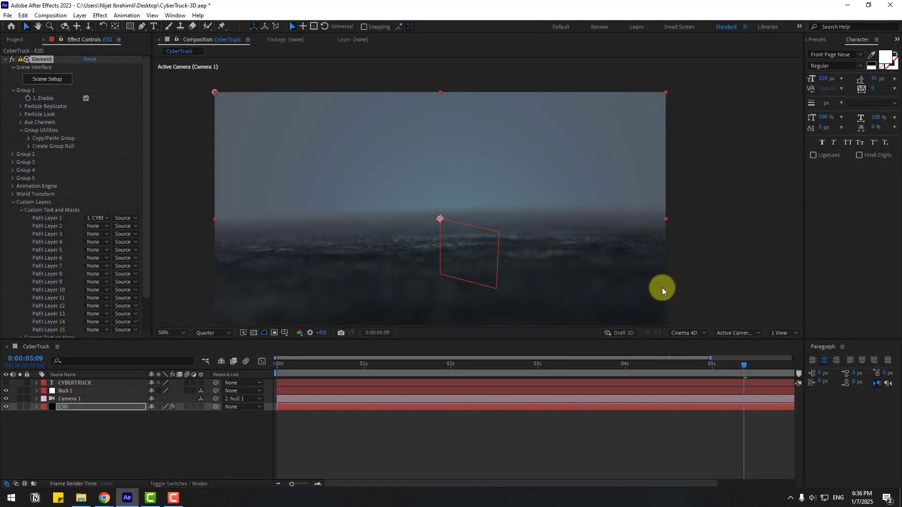
pyautogui.click(660, 437)
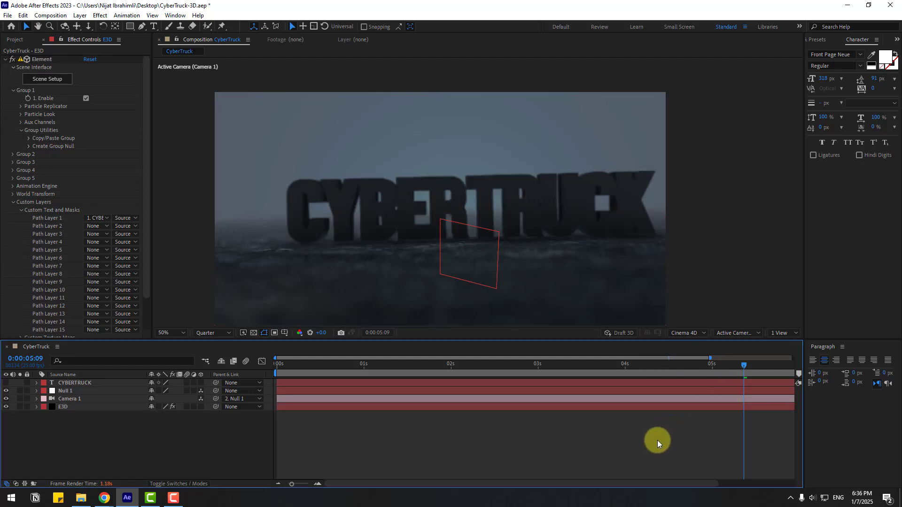
pyautogui.moveTo(729, 366); pyautogui.dragTo(706, 326)
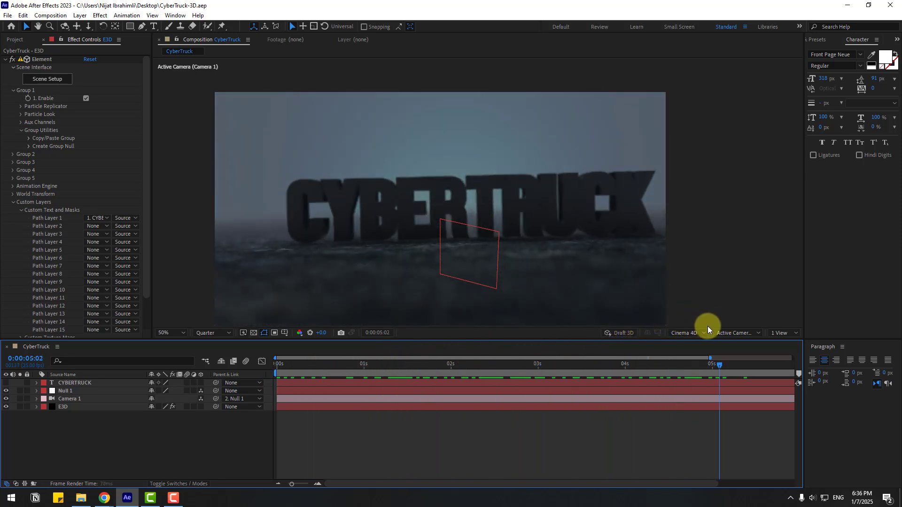
# Expand Group 1's Channel 3 position controls, set its X position to 0.20 and go to 0:00:04:11
pyautogui.click(14, 203)
pyautogui.click(21, 122)
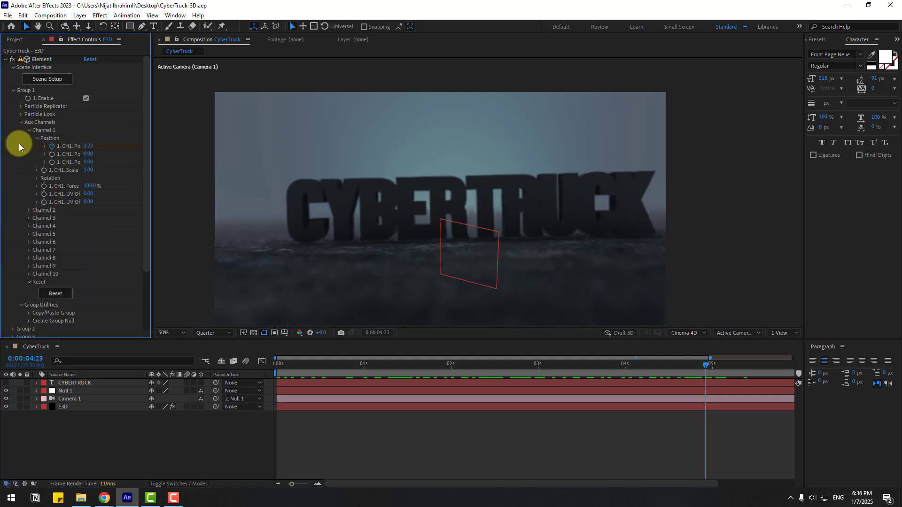
pyautogui.click(29, 131)
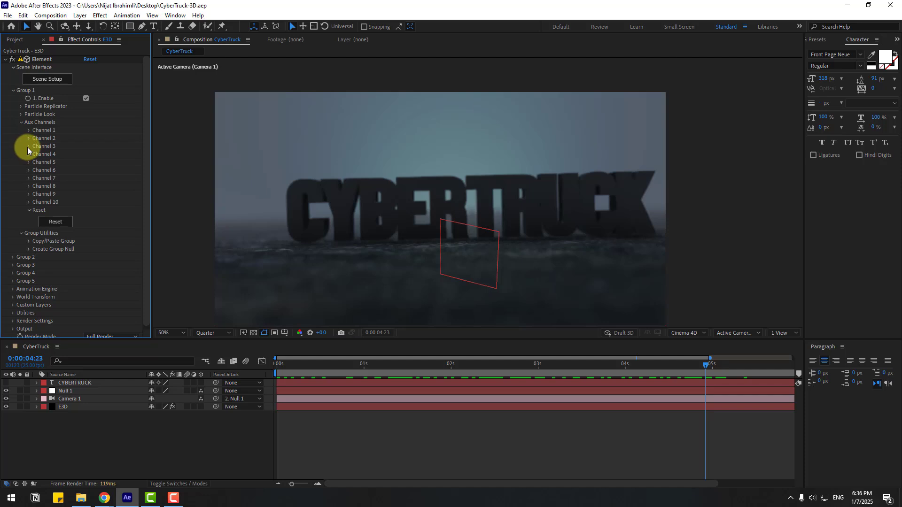
pyautogui.click(29, 146)
pyautogui.moveTo(650, 371); pyautogui.dragTo(663, 370)
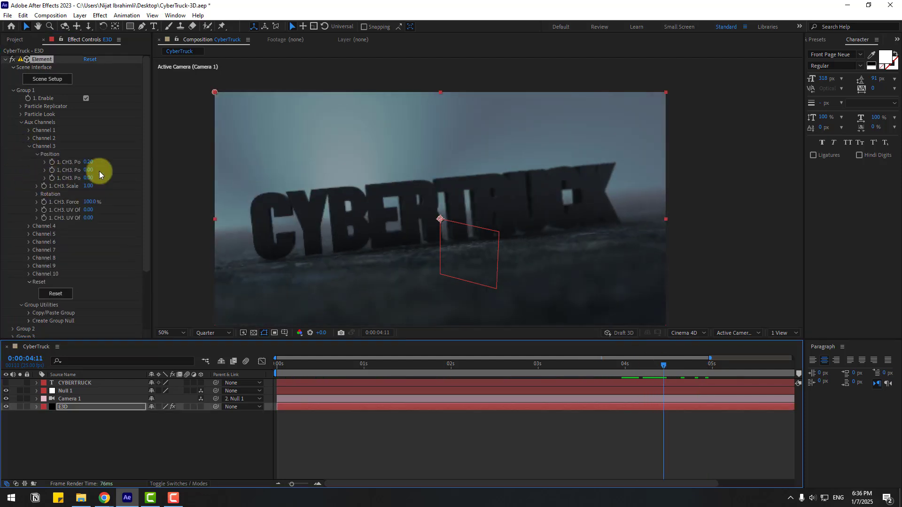
# Keyframe Channel 3 Position Y at 0:00:04:11 and lower it to -0.99 so the title sits below the ground
pyautogui.moveTo(89, 170); pyautogui.dragTo(85, 184)
pyautogui.hotkey('ctrl', 'z')
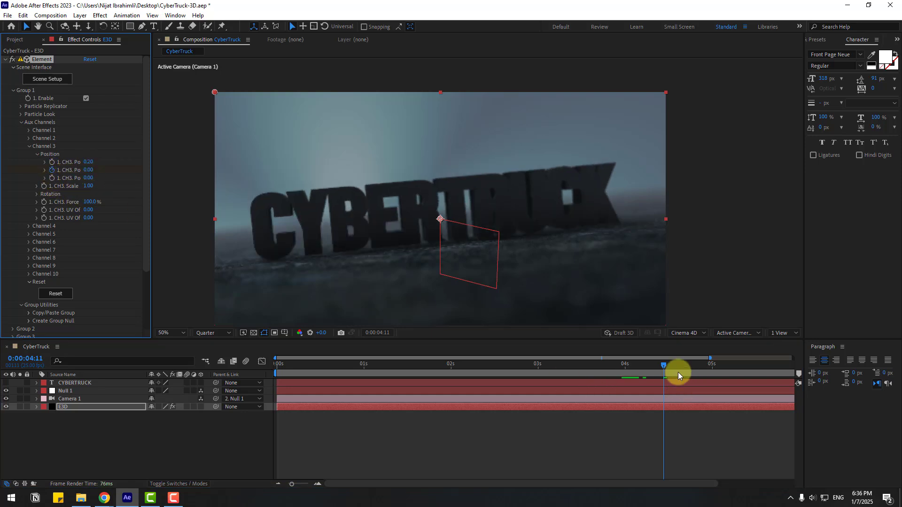
pyautogui.press('u')
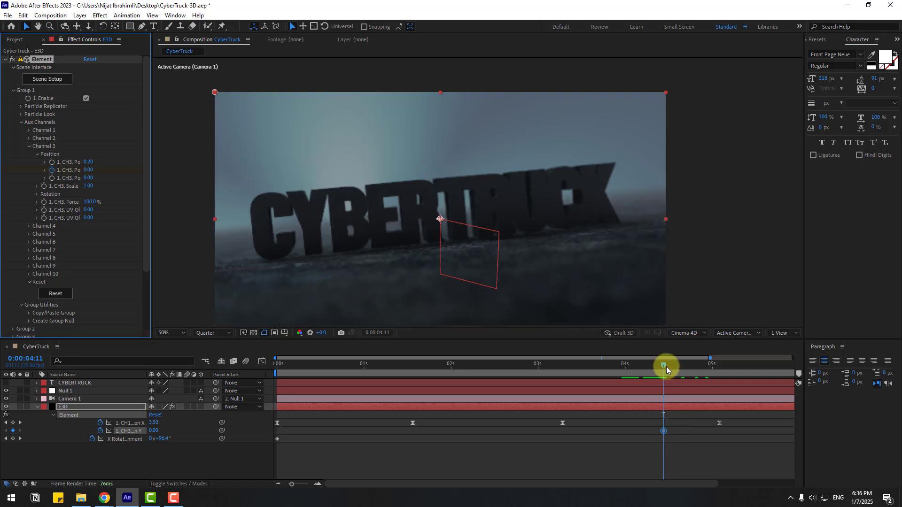
pyautogui.moveTo(86, 173); pyautogui.dragTo(47, 176)
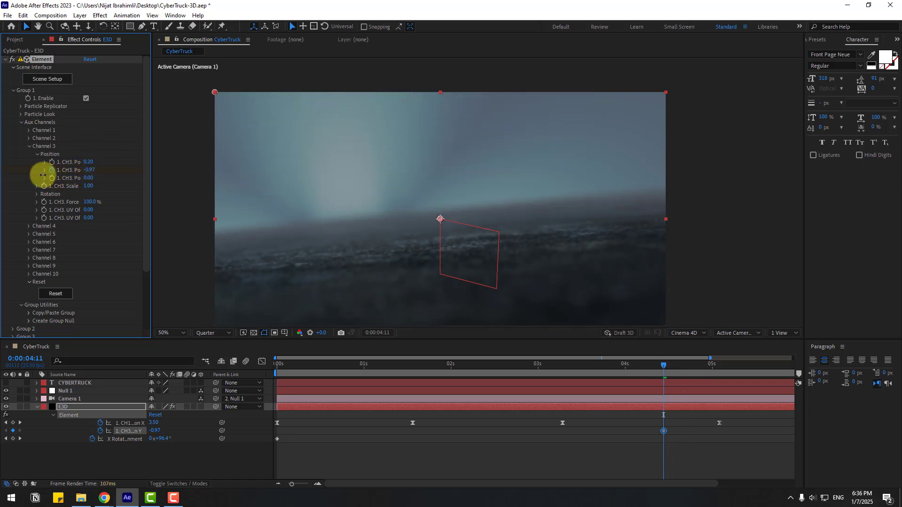
# Add Channel 3 Position Y keyframes of 0.01 at 0:00:04:21 and -0.01 at 0:00:04:24
pyautogui.moveTo(676, 365); pyautogui.dragTo(712, 367)
pyautogui.click(698, 369)
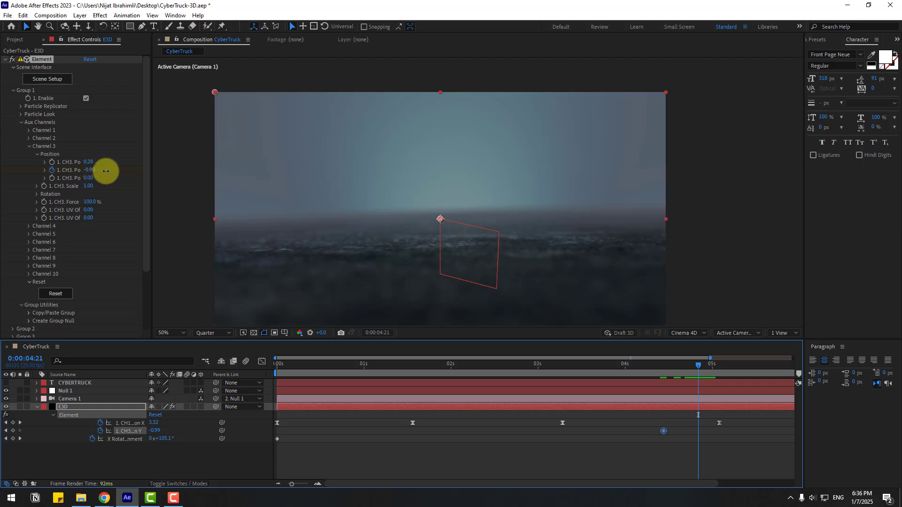
pyautogui.moveTo(105, 171); pyautogui.dragTo(126, 188)
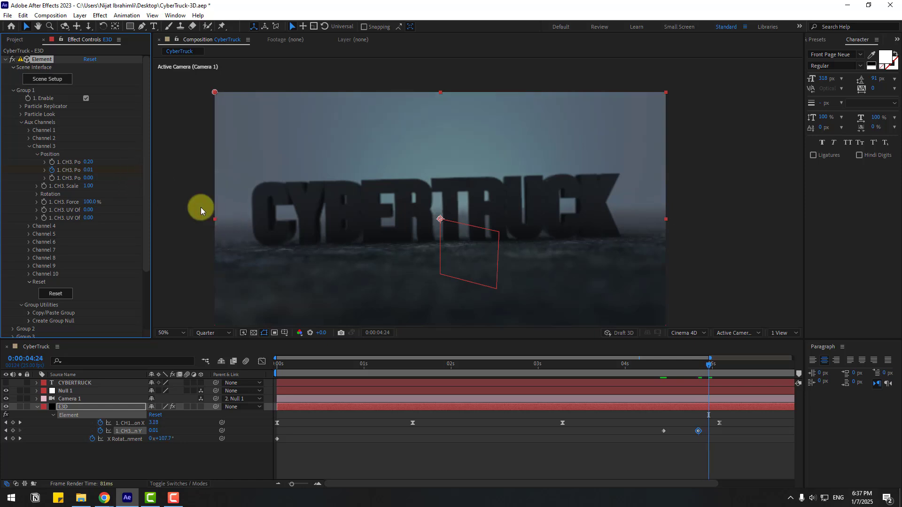
pyautogui.moveTo(85, 173); pyautogui.dragTo(140, 176)
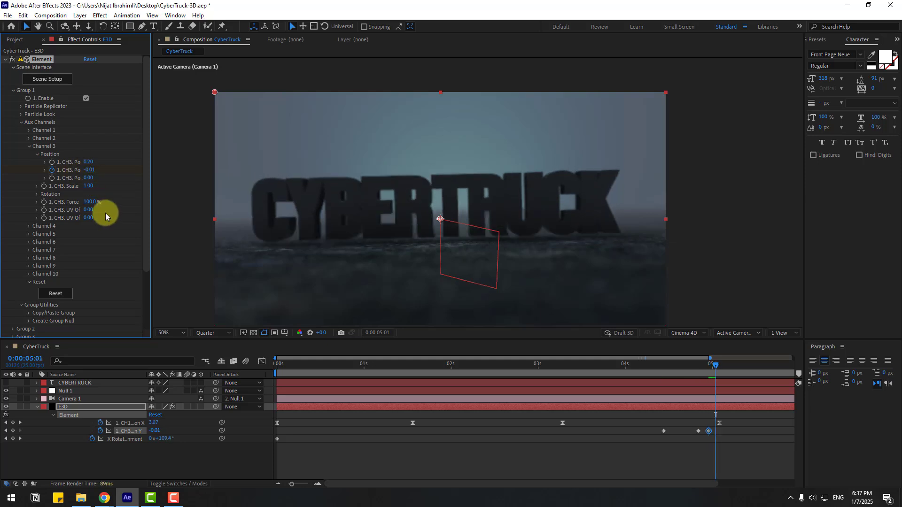
# Copy the 0:00:04:21 Channel 3 Position Y keyframe to 0:00:05:02
pyautogui.press('pagedown')
pyautogui.click(699, 431)
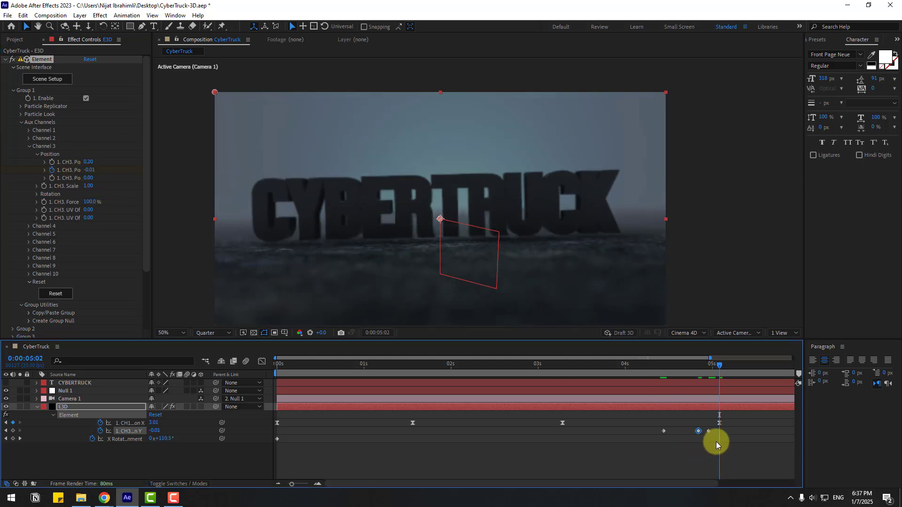
pyautogui.hotkey('ctrl', 'c')
pyautogui.hotkey('ctrl', 'v')
# Apply Easy Ease to all four Channel 3 Position Y keyframes
pyautogui.moveTo(737, 430); pyautogui.dragTo(659, 437)
pyautogui.rightClick(664, 431)
pyautogui.moveTo(668, 425)
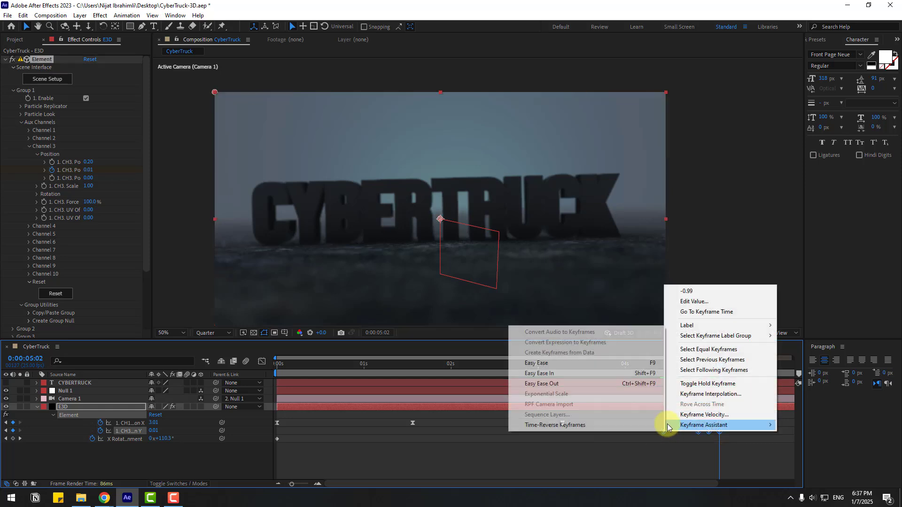
pyautogui.click(566, 363)
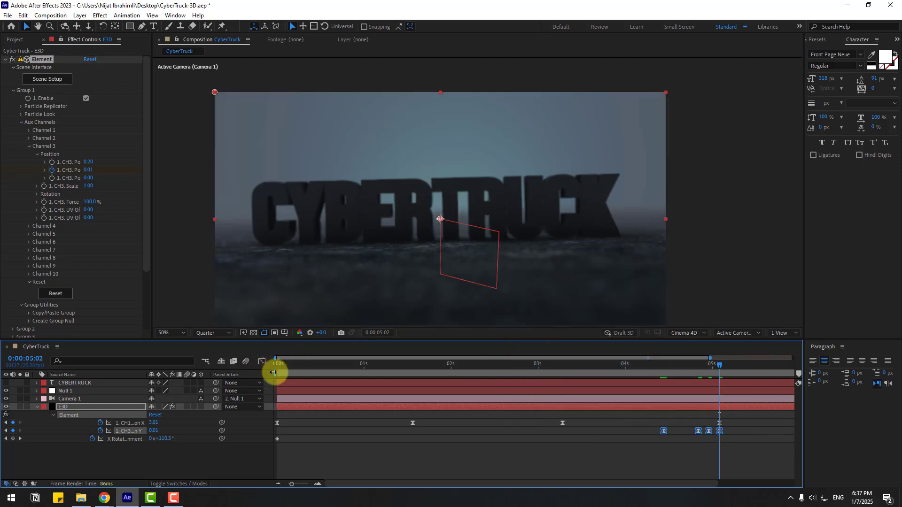
# Start the work area shortly before the title rises, preview the title animation and save the project
pyautogui.moveTo(273, 373); pyautogui.dragTo(642, 380)
pyautogui.press('space')
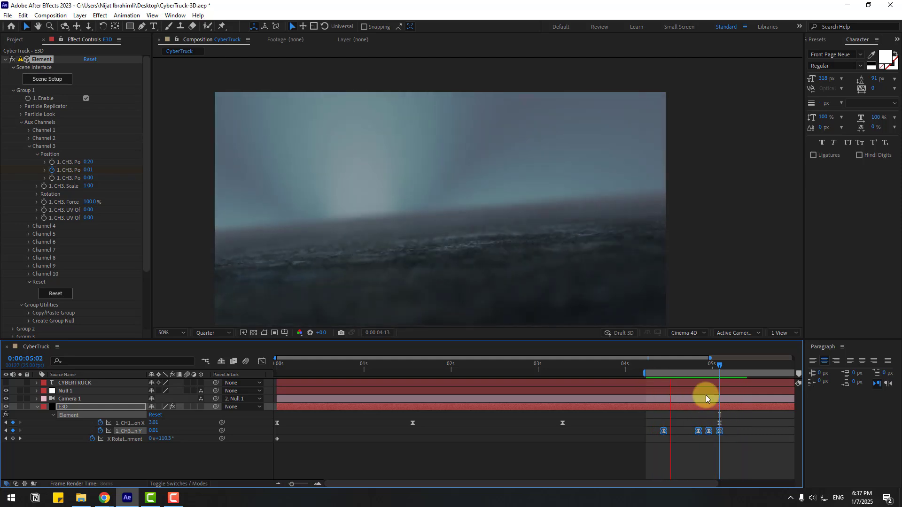
pyautogui.click(699, 365)
pyautogui.hotkey('ctrl', 's')
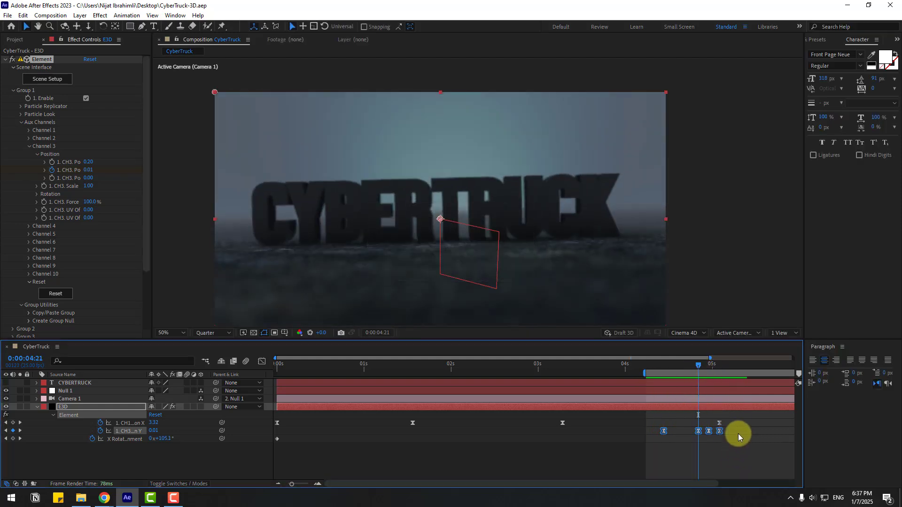
# Reshape the Channel 3 Position Y speed graph so its speed peaks sharply just before 0:00:04:21, and preview the title's rise
pyautogui.moveTo(745, 429); pyautogui.dragTo(658, 450)
pyautogui.click(261, 362)
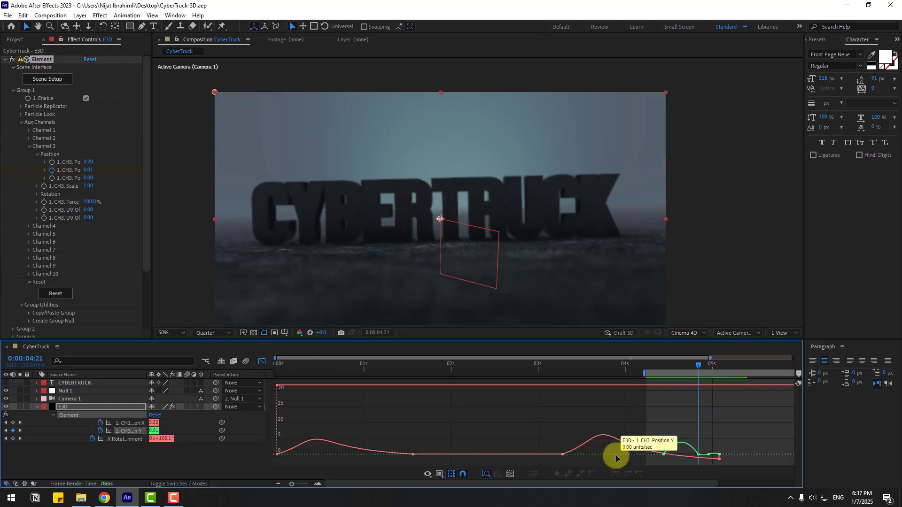
pyautogui.press('=')
pyautogui.press('=')
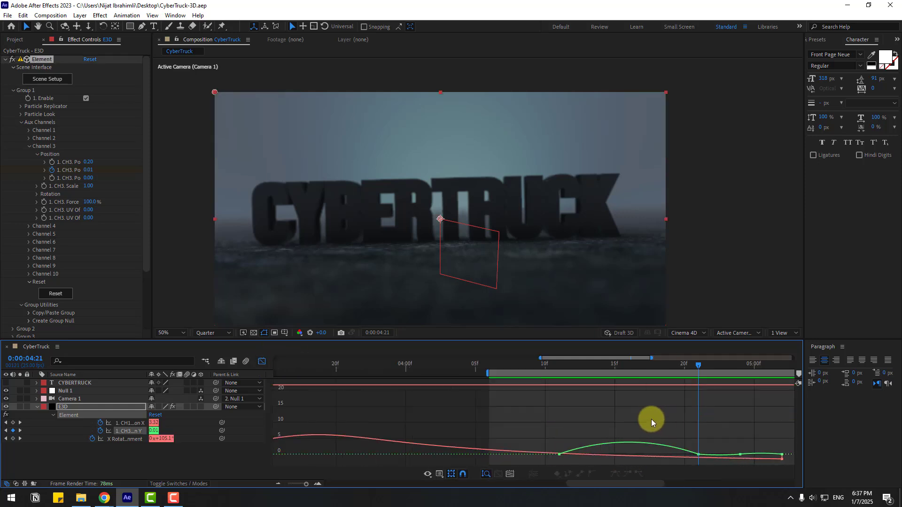
pyautogui.click(608, 444)
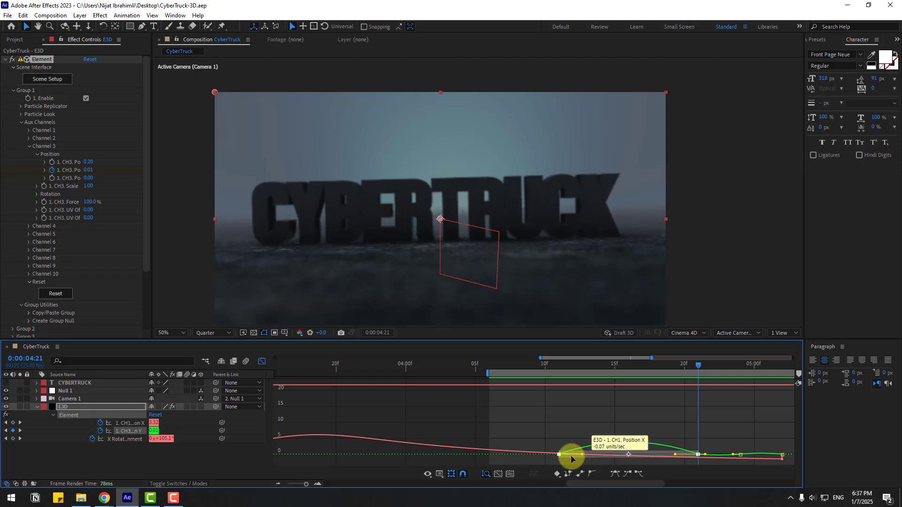
pyautogui.moveTo(557, 443); pyautogui.dragTo(687, 455)
pyautogui.press('-')
pyautogui.press('space')
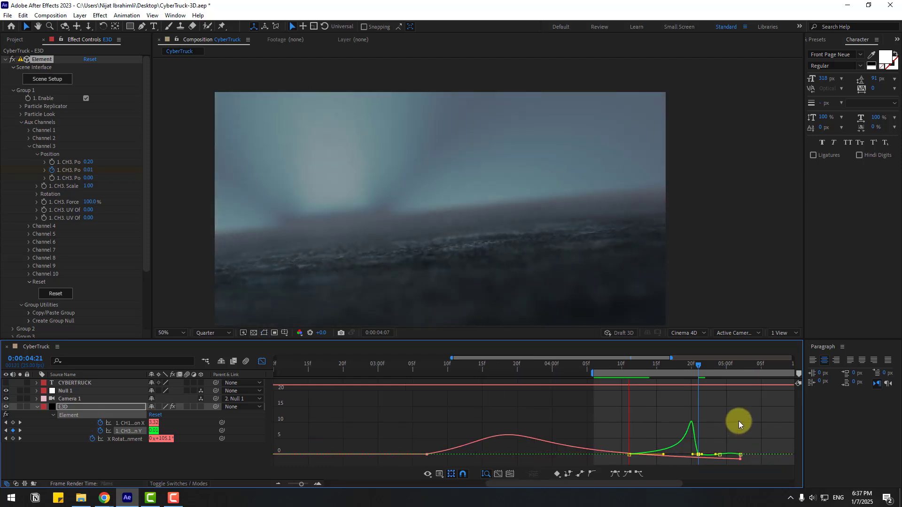